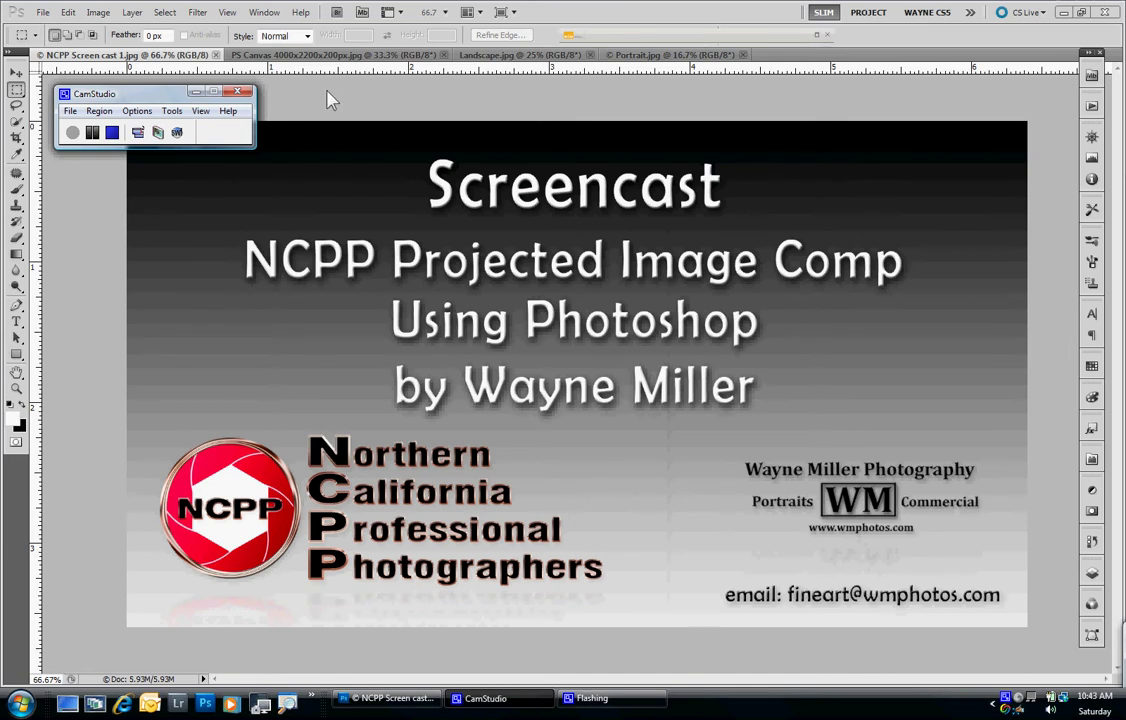
- Switch to the black PS Canvas 4000x2200x200px.jpg document
{"action": "left_click", "coordinate": [274, 56]}
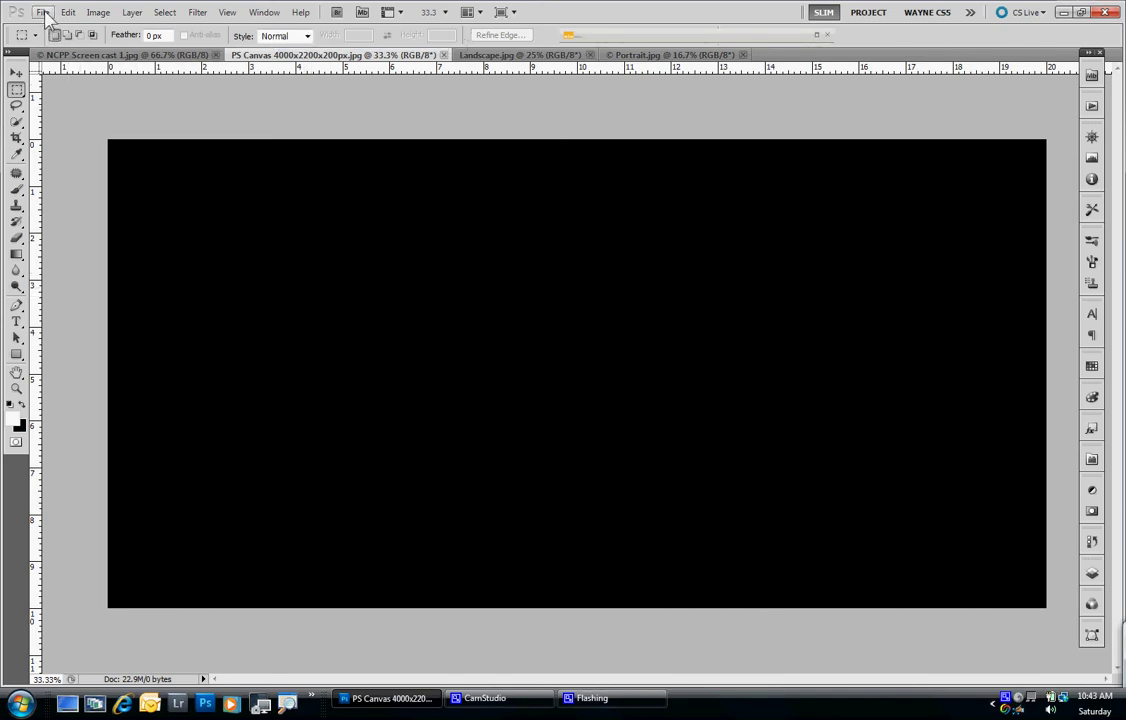
- Create a new Untitled-1 document 2200 px high with the Adobe RGB (1998) colour profile
{"action": "left_click", "coordinate": [44, 14]}
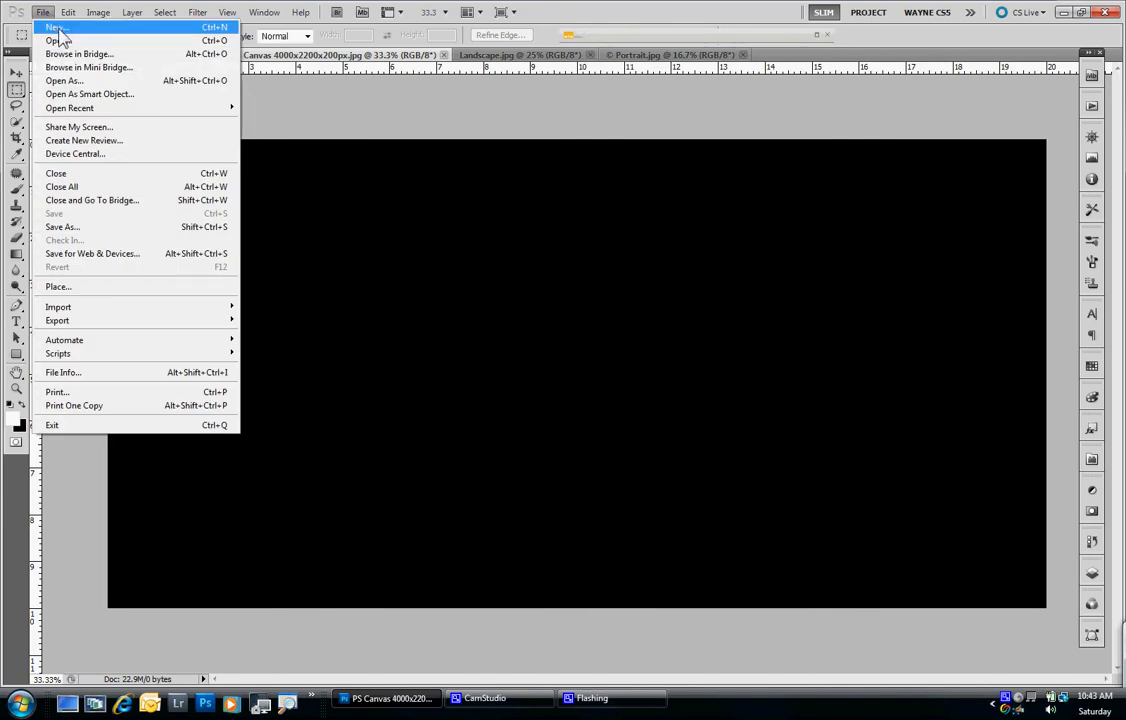
{"action": "left_click", "coordinate": [58, 29]}
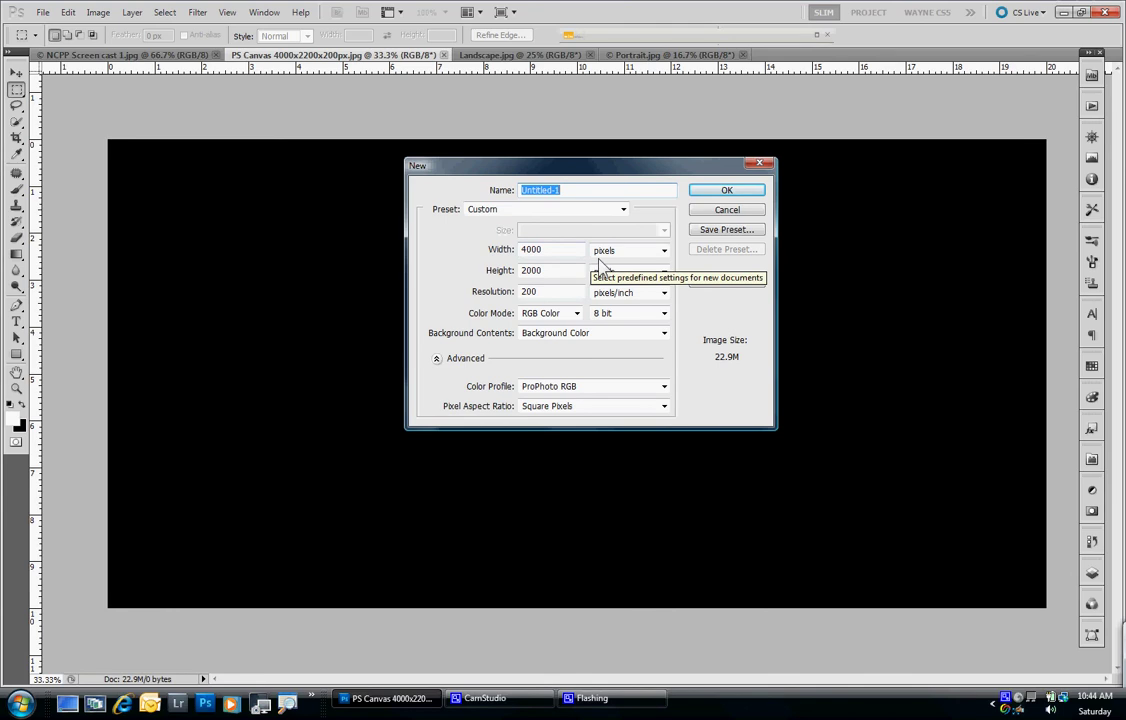
{"action": "left_click", "coordinate": [551, 272]}
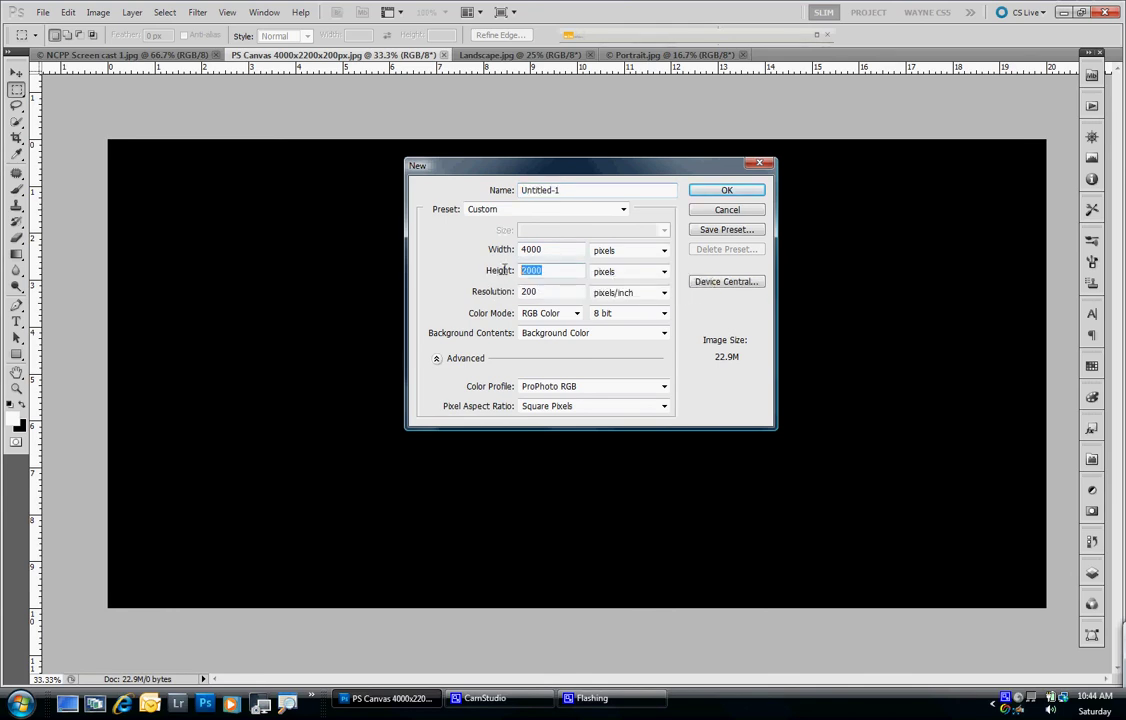
{"action": "type", "text": "22"}
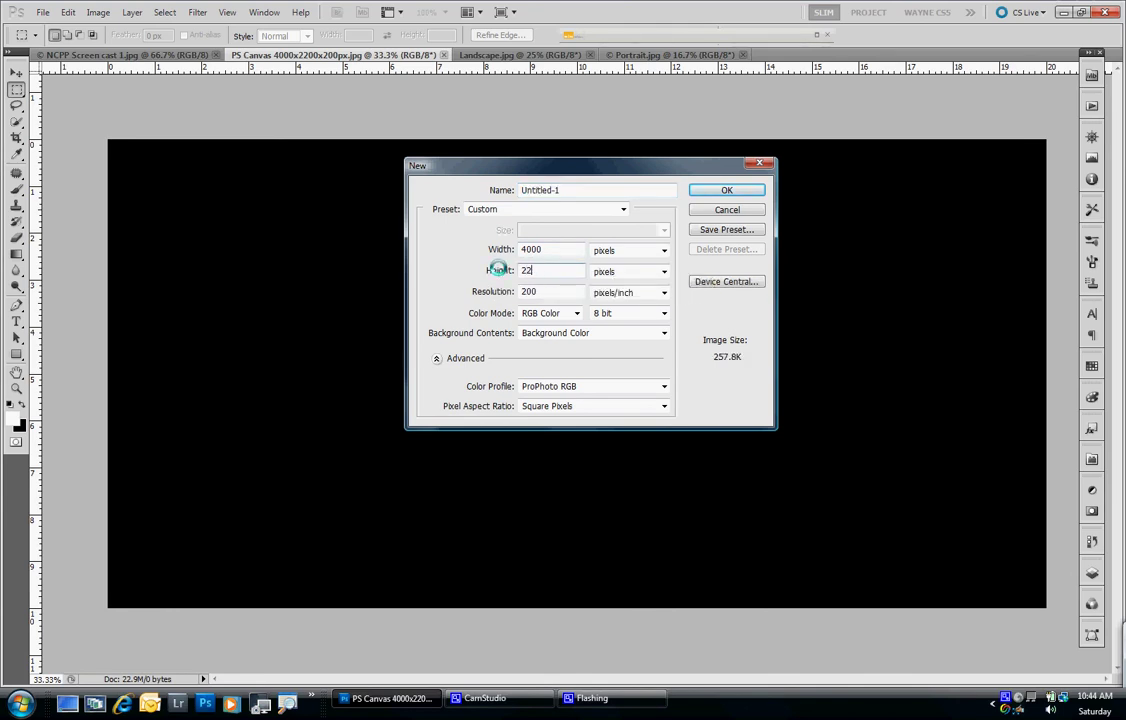
{"action": "type", "text": "00"}
{"action": "left_click", "coordinate": [665, 388]}
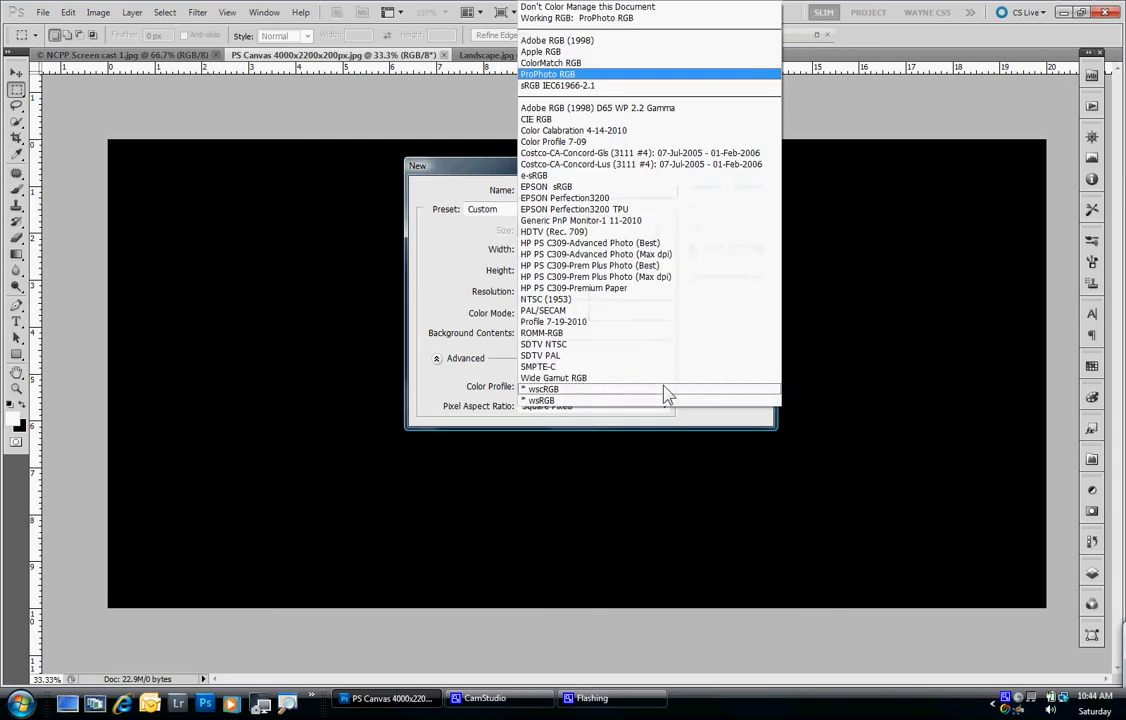
{"action": "left_click", "coordinate": [588, 41]}
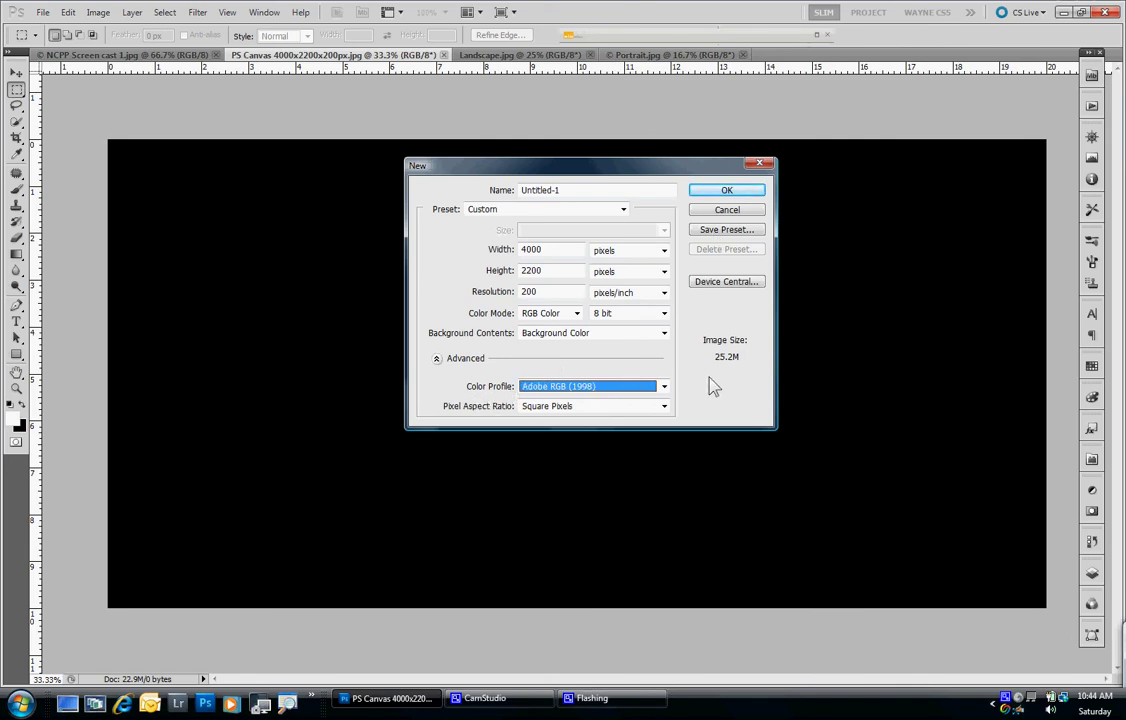
{"action": "left_click", "coordinate": [727, 191]}
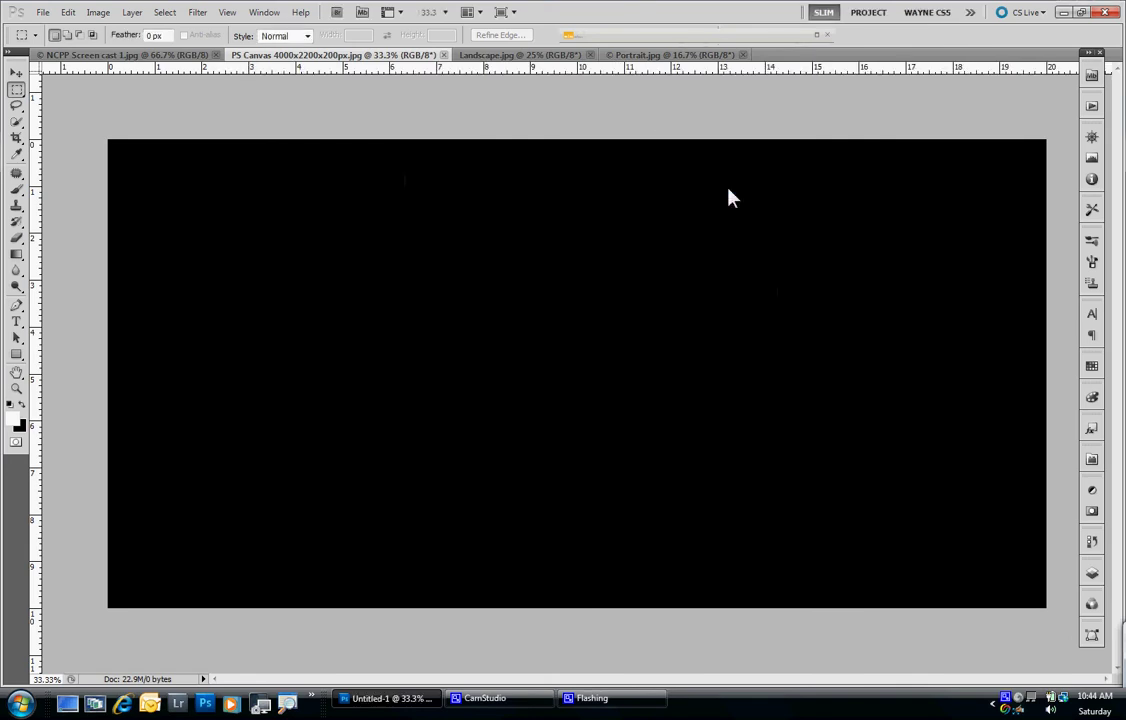
- Switch to the PROJECT workspace and add an empty Layer 1 above the black Background
{"action": "left_click", "coordinate": [869, 13]}
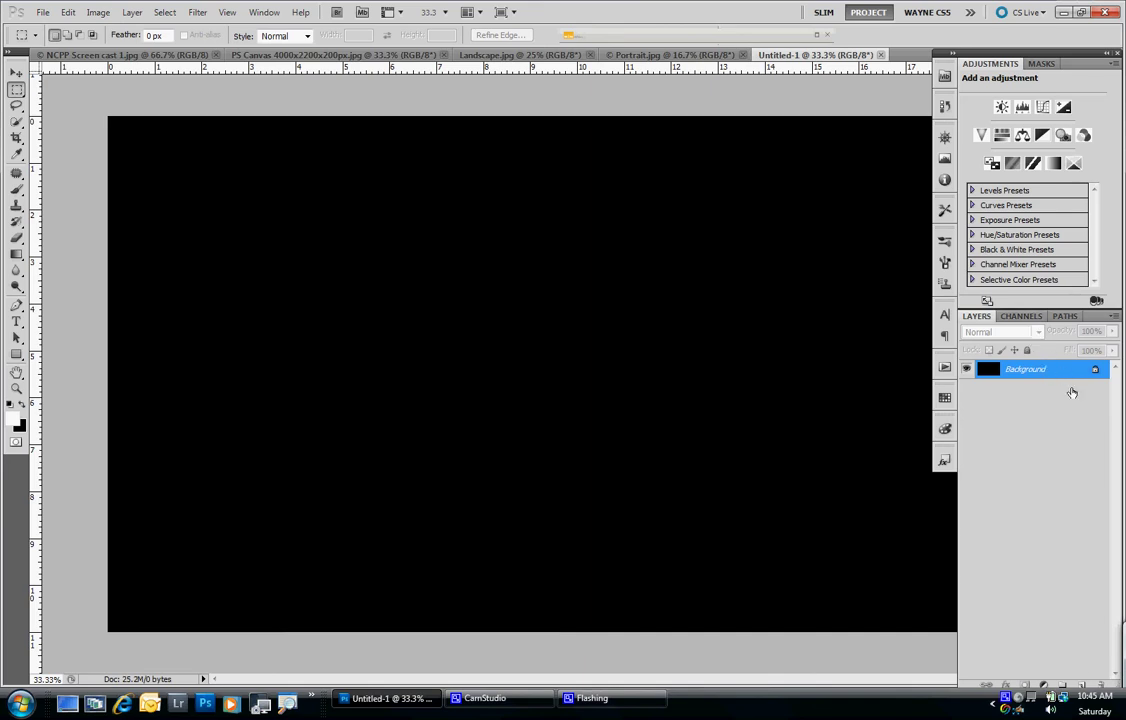
{"action": "left_click", "coordinate": [1082, 688]}
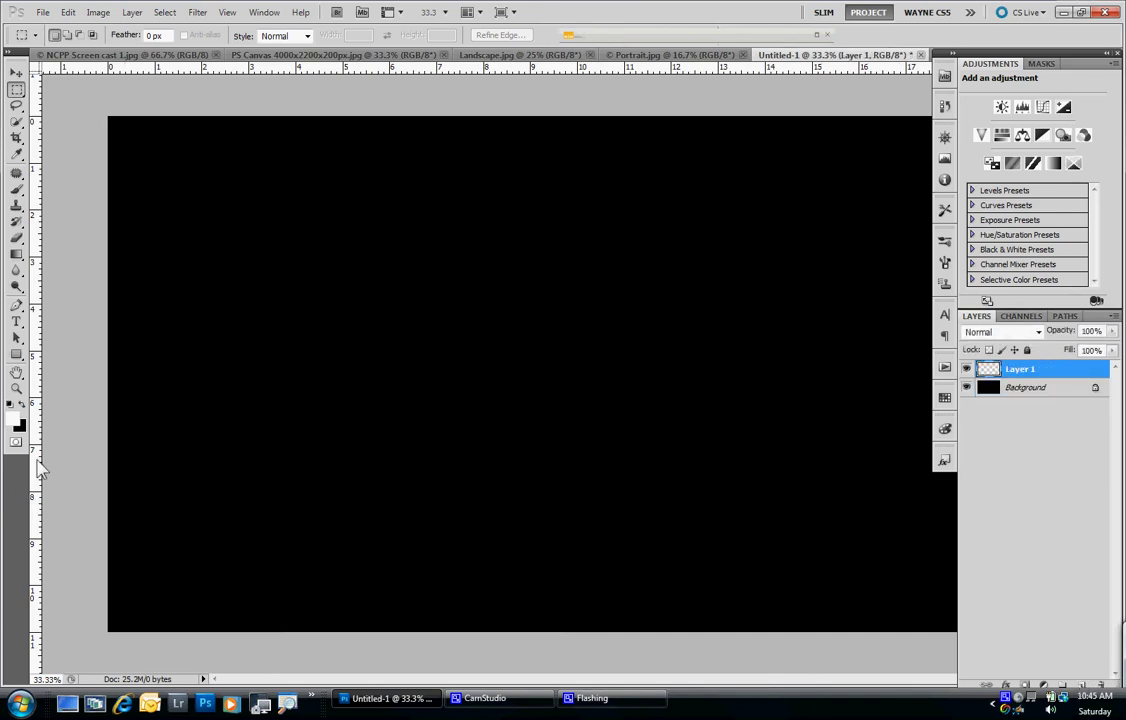
{"action": "left_click", "coordinate": [15, 419]}
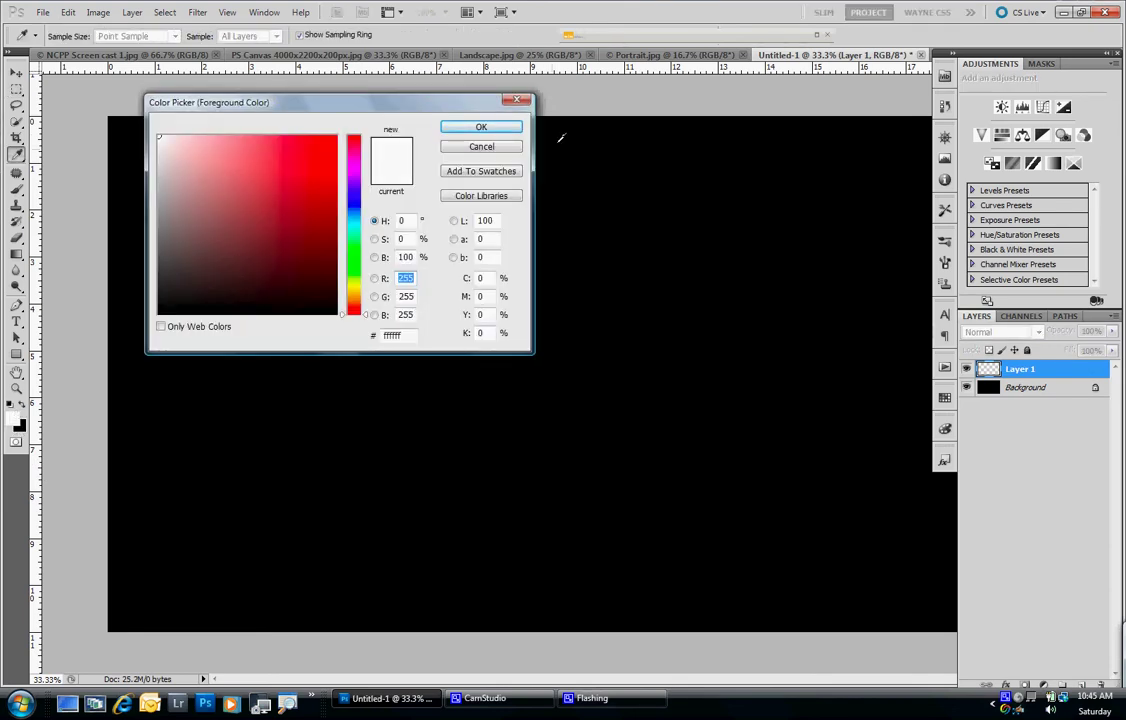
{"action": "left_click", "coordinate": [481, 147]}
{"action": "key", "text": "m"}
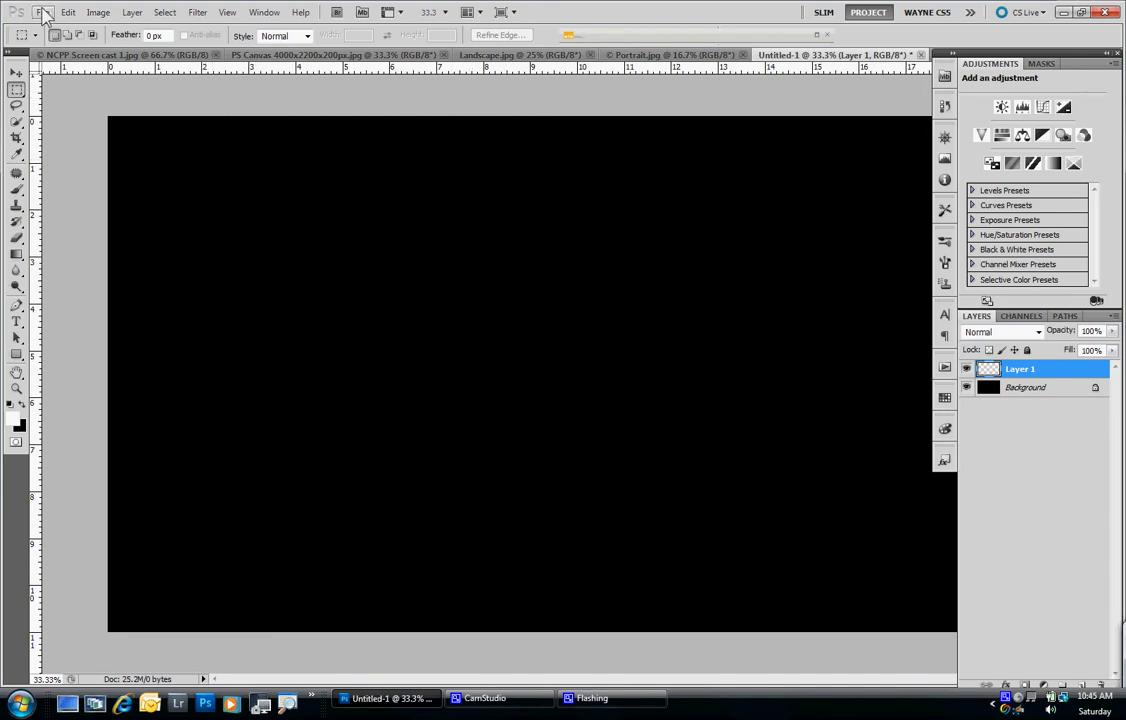
- Float the Landscape.jpg document in its own window
{"action": "left_click", "coordinate": [43, 12]}
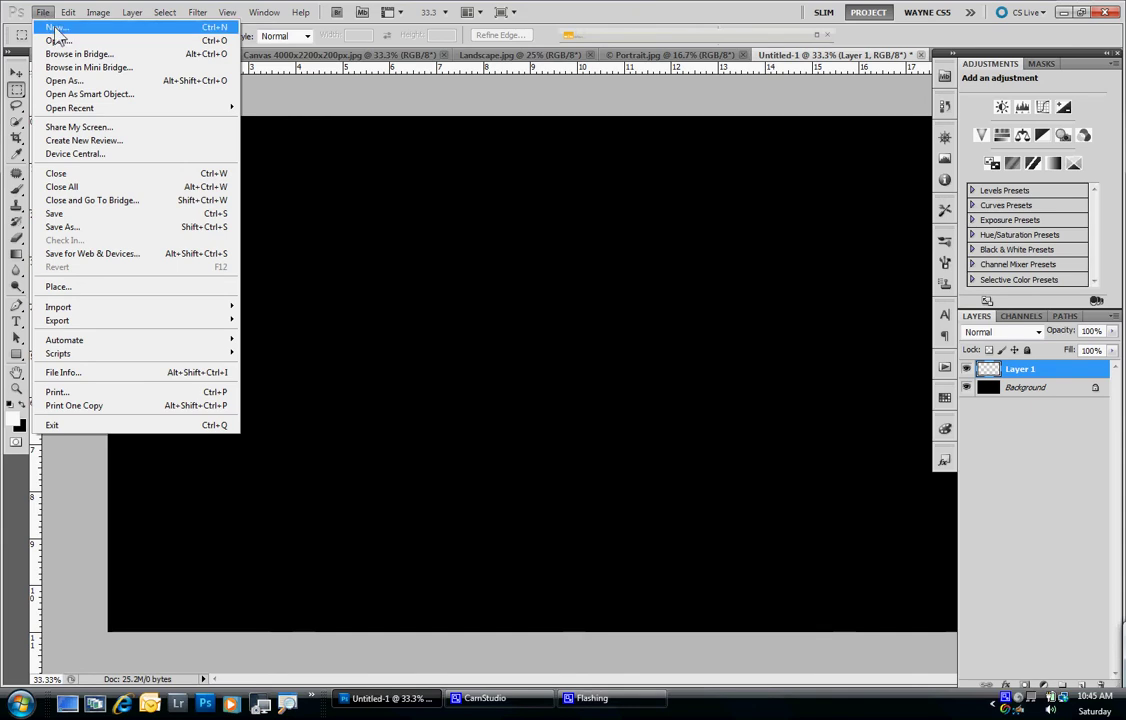
{"action": "left_click", "coordinate": [520, 56]}
{"action": "left_click", "coordinate": [520, 56]}
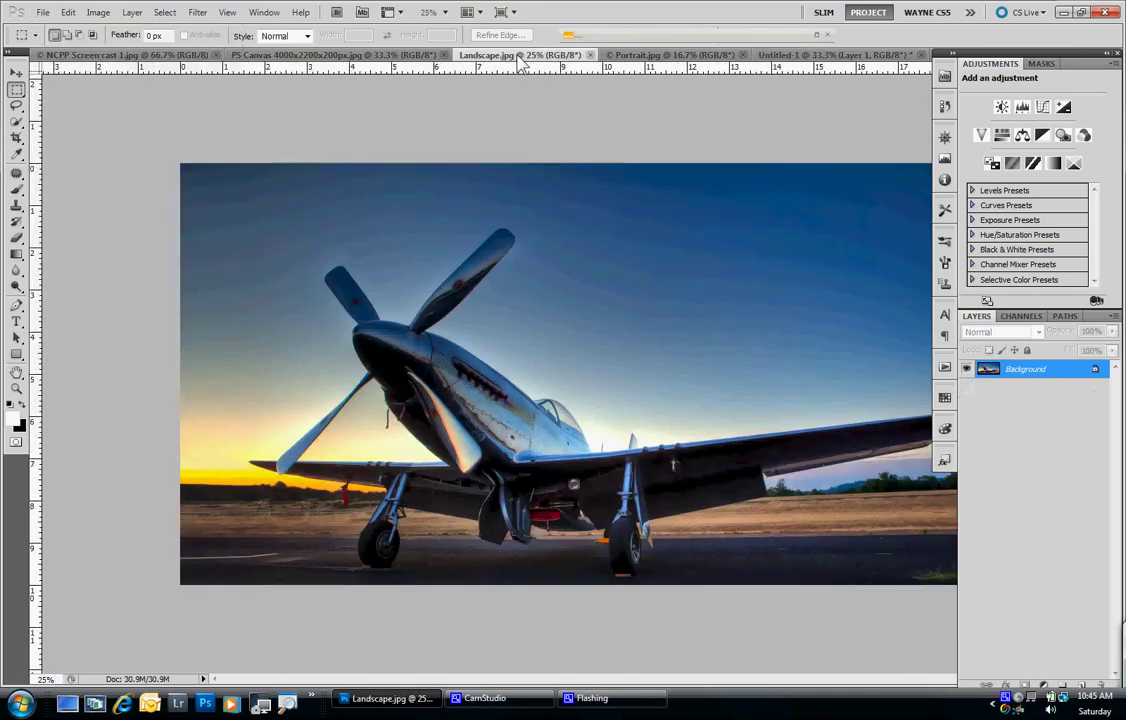
{"action": "left_click_drag", "start_coordinate": [517, 55], "coordinate": [168, 322]}
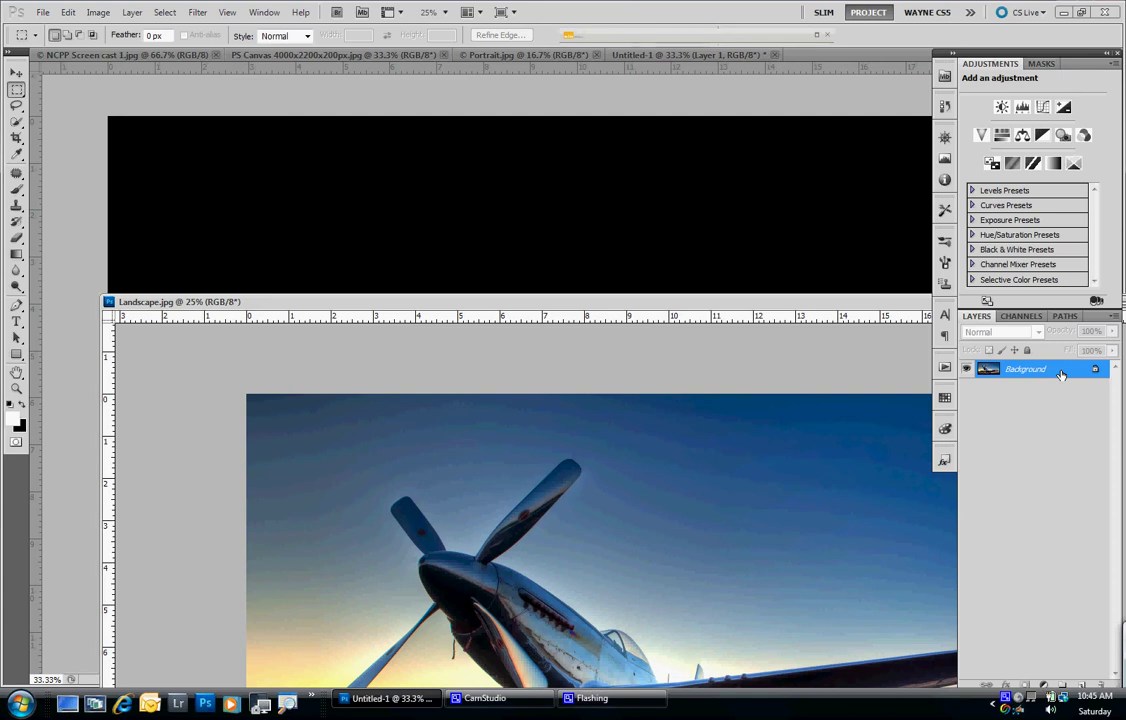
- Drag the plane photo into Untitled-1 as Layer 2, converting it to Adobe RGB (1998)
{"action": "left_click_drag", "start_coordinate": [1061, 374], "coordinate": [669, 289]}
{"action": "left_click_drag", "start_coordinate": [669, 289], "coordinate": [670, 292]}
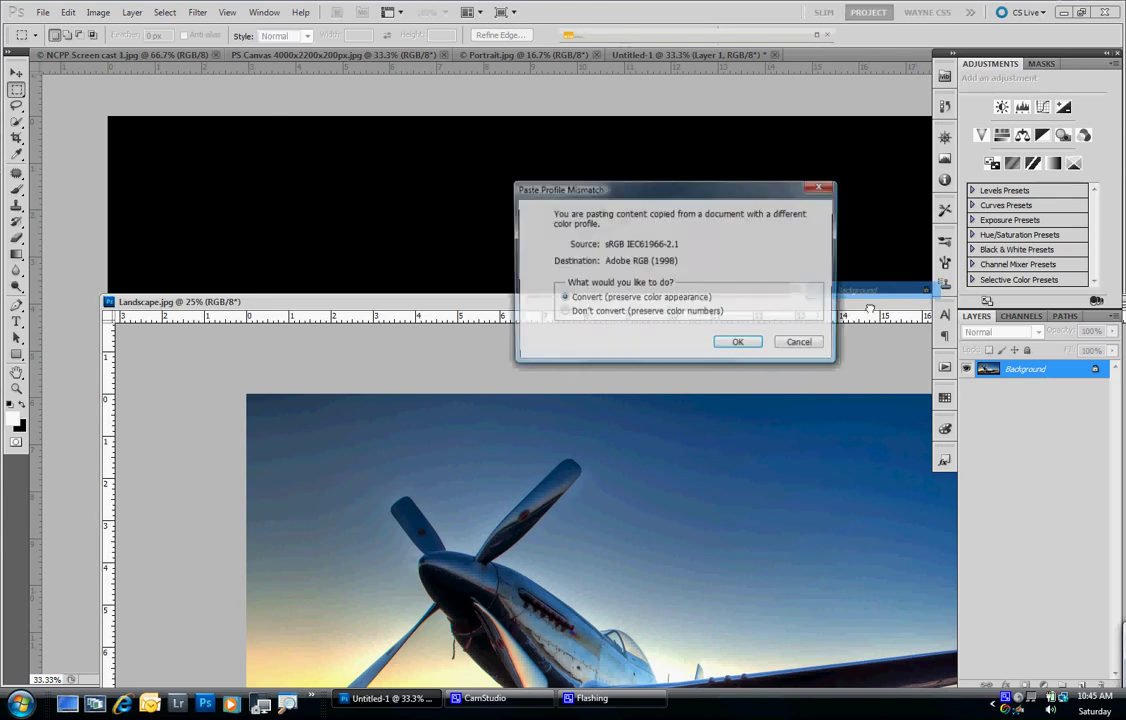
{"action": "left_click", "coordinate": [743, 343]}
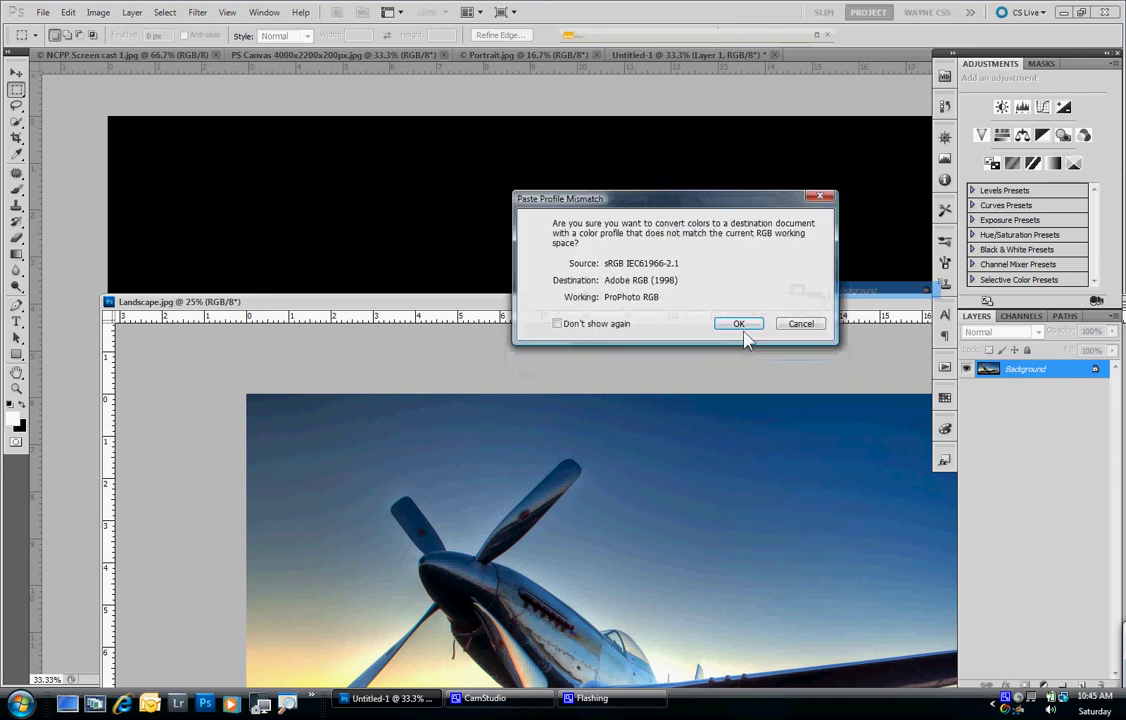
{"action": "left_click", "coordinate": [739, 324]}
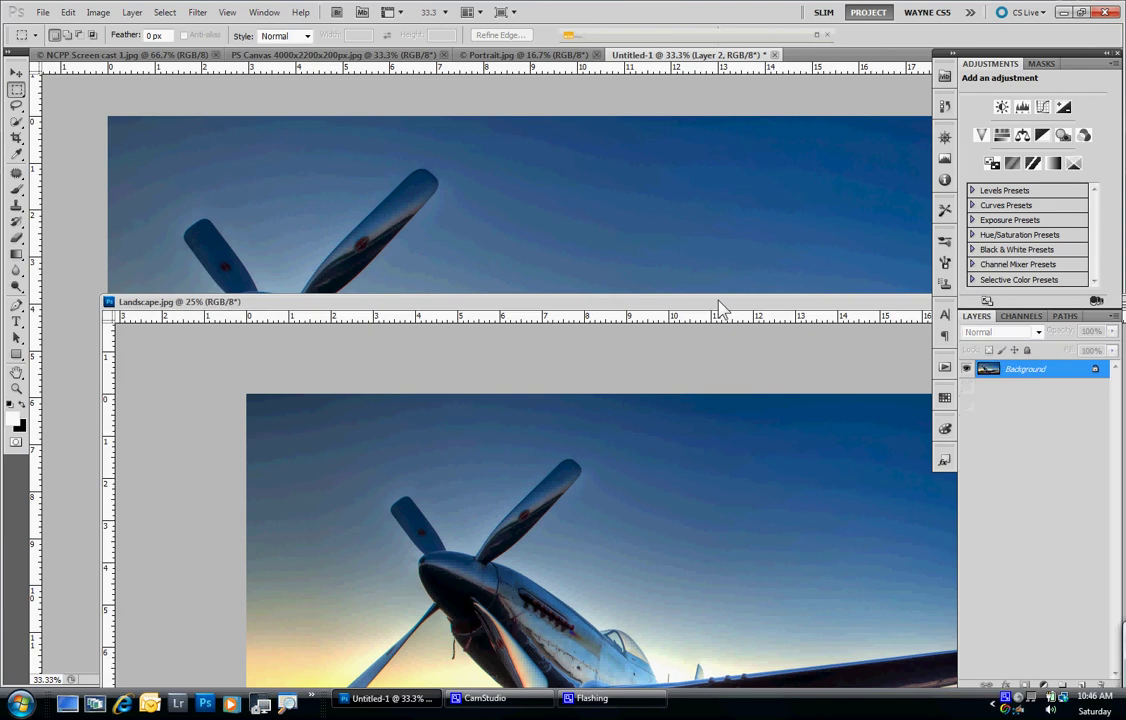
{"action": "left_click_drag", "start_coordinate": [718, 307], "coordinate": [460, 294]}
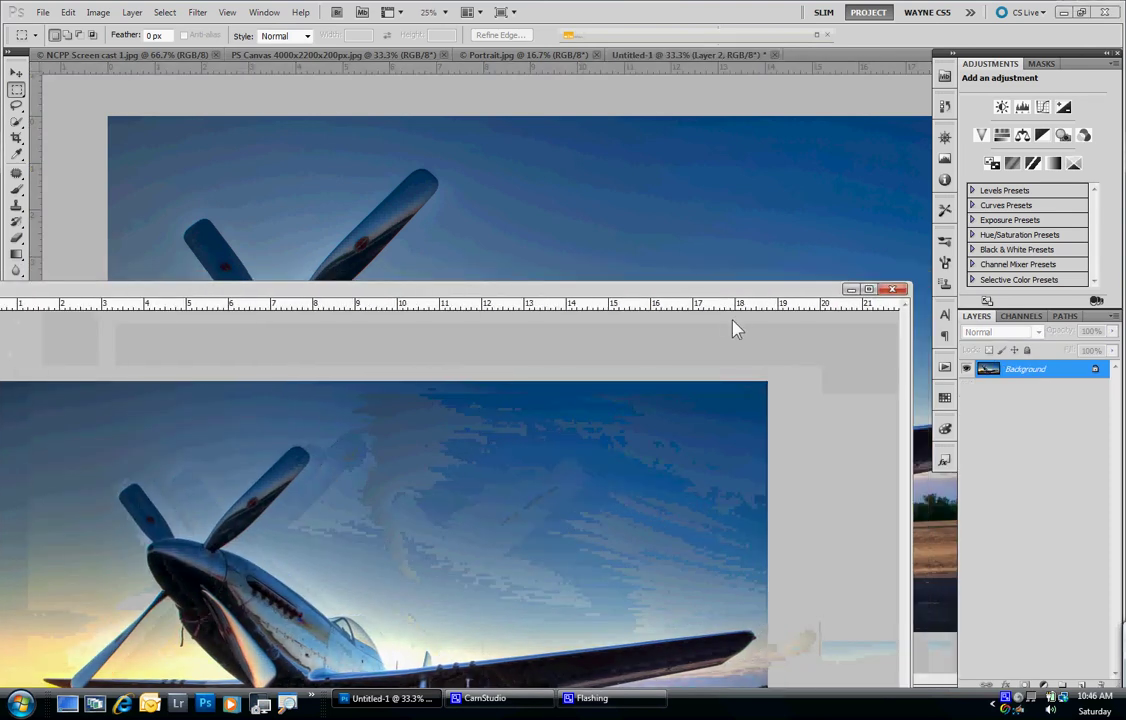
{"action": "left_click", "coordinate": [892, 289]}
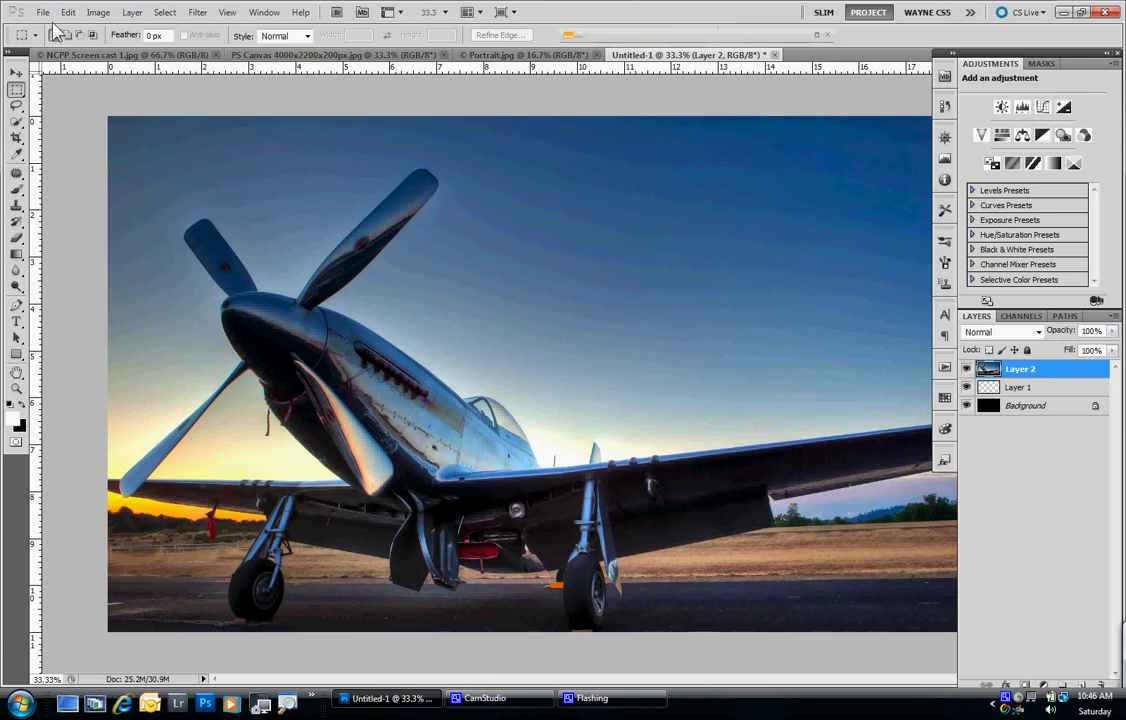
{"action": "left_click", "coordinate": [68, 14]}
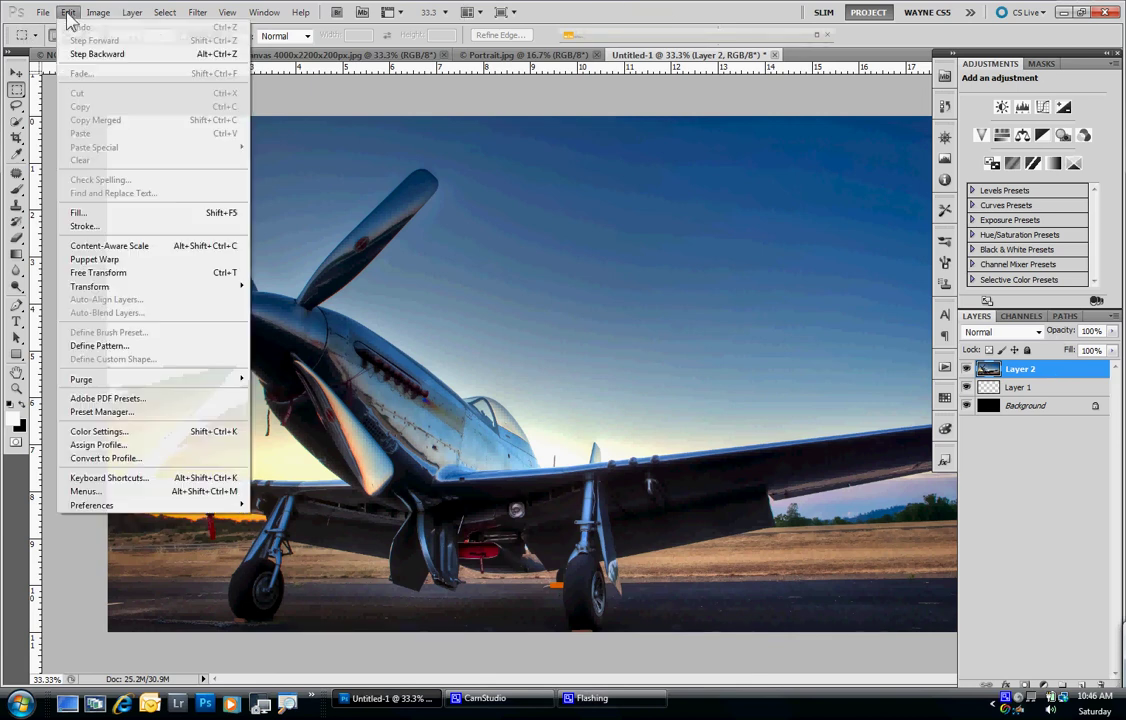
{"action": "mouse_move", "coordinate": [97, 12]}
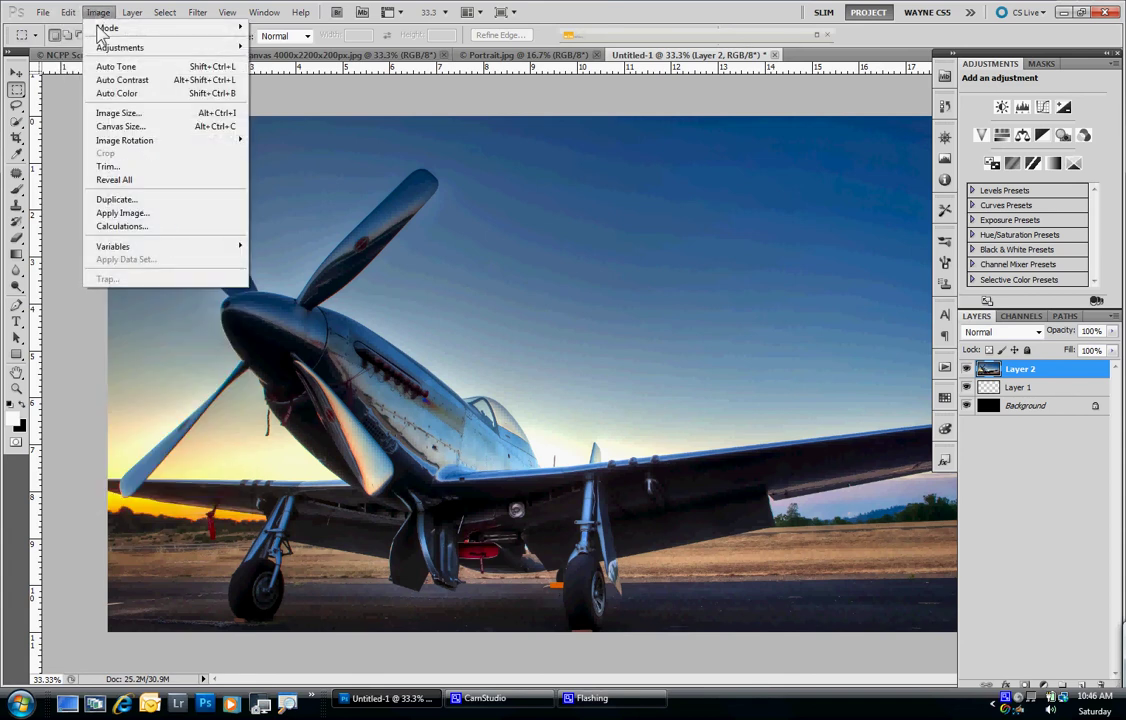
{"action": "left_click", "coordinate": [120, 116]}
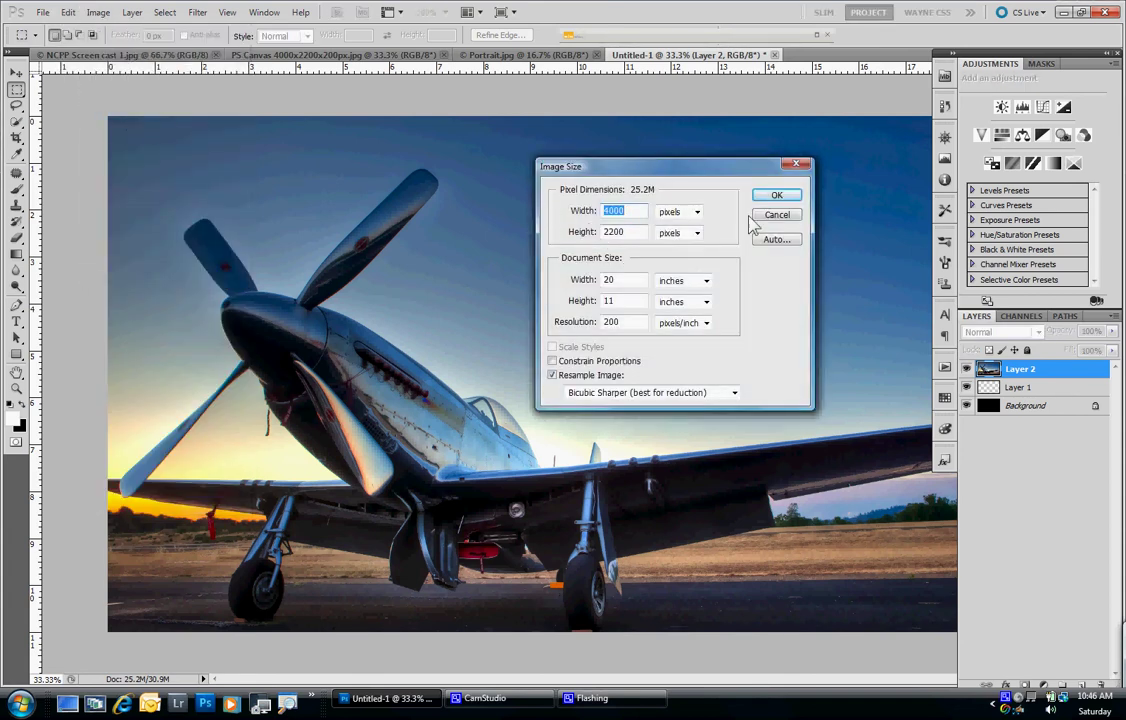
{"action": "left_click", "coordinate": [770, 215]}
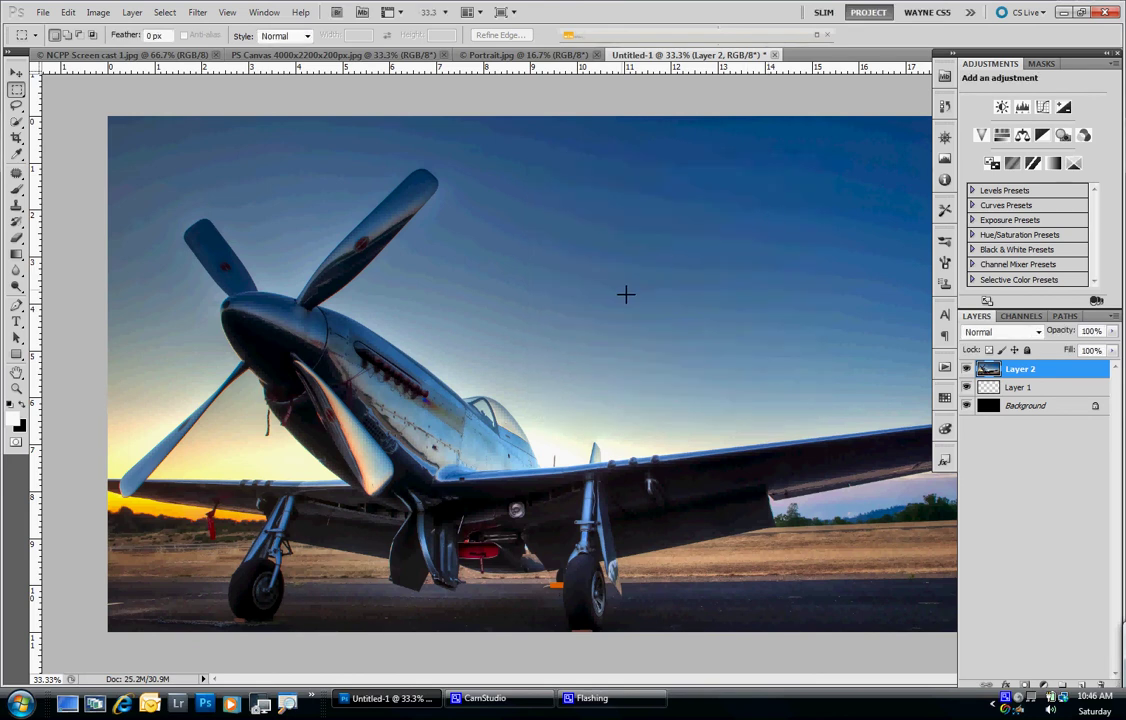
- Free-transform the plane photo to 95.10% width and 78.23% height and reposition it
{"action": "key", "text": "ctrl+t"}
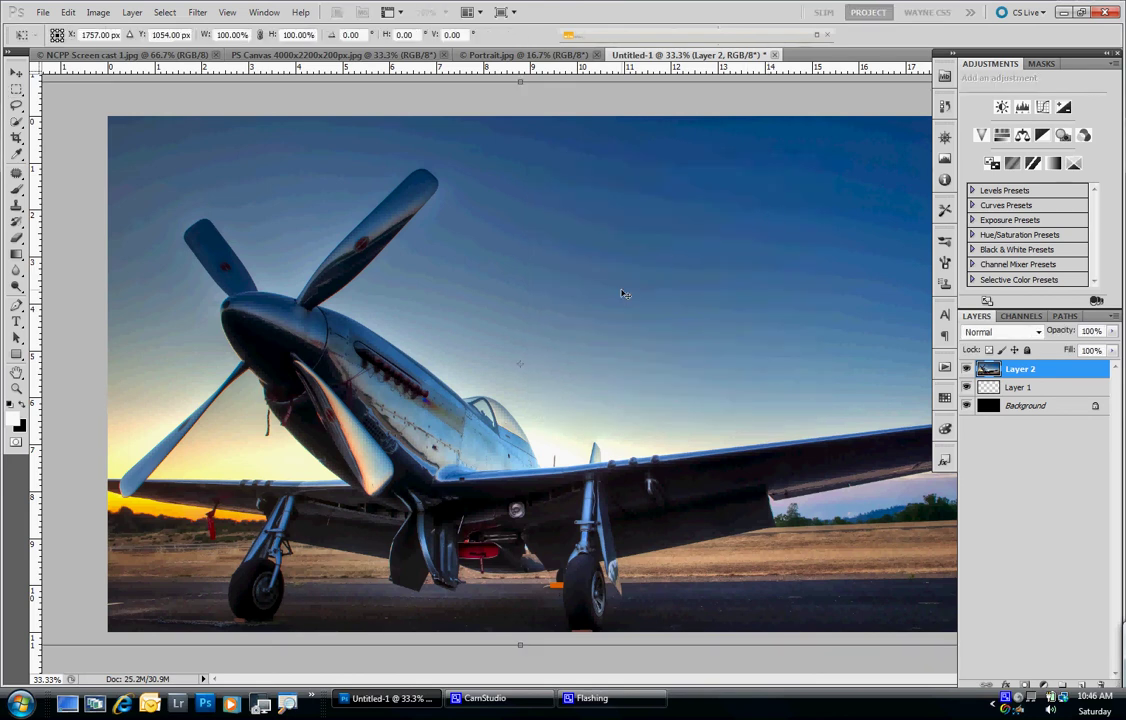
{"action": "left_click", "coordinate": [260, 38]}
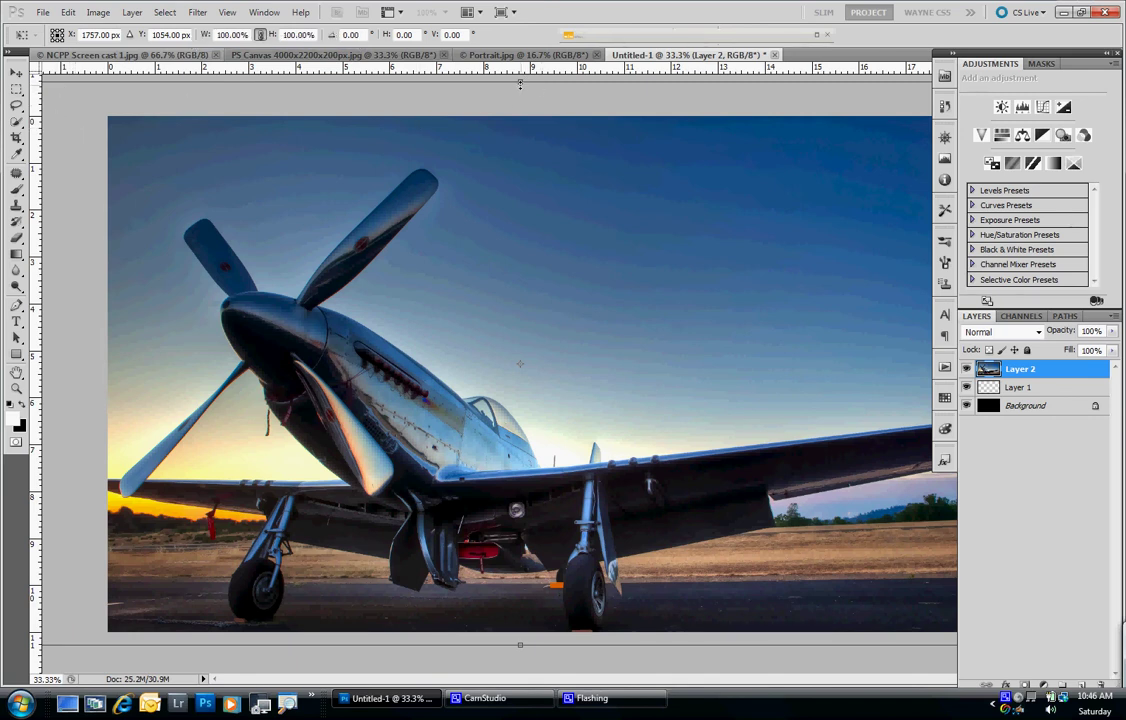
{"action": "left_click_drag", "start_coordinate": [520, 84], "coordinate": [517, 183]}
{"action": "left_click_drag", "start_coordinate": [155, 216], "coordinate": [216, 204]}
{"action": "left_click_drag", "start_coordinate": [312, 263], "coordinate": [239, 214]}
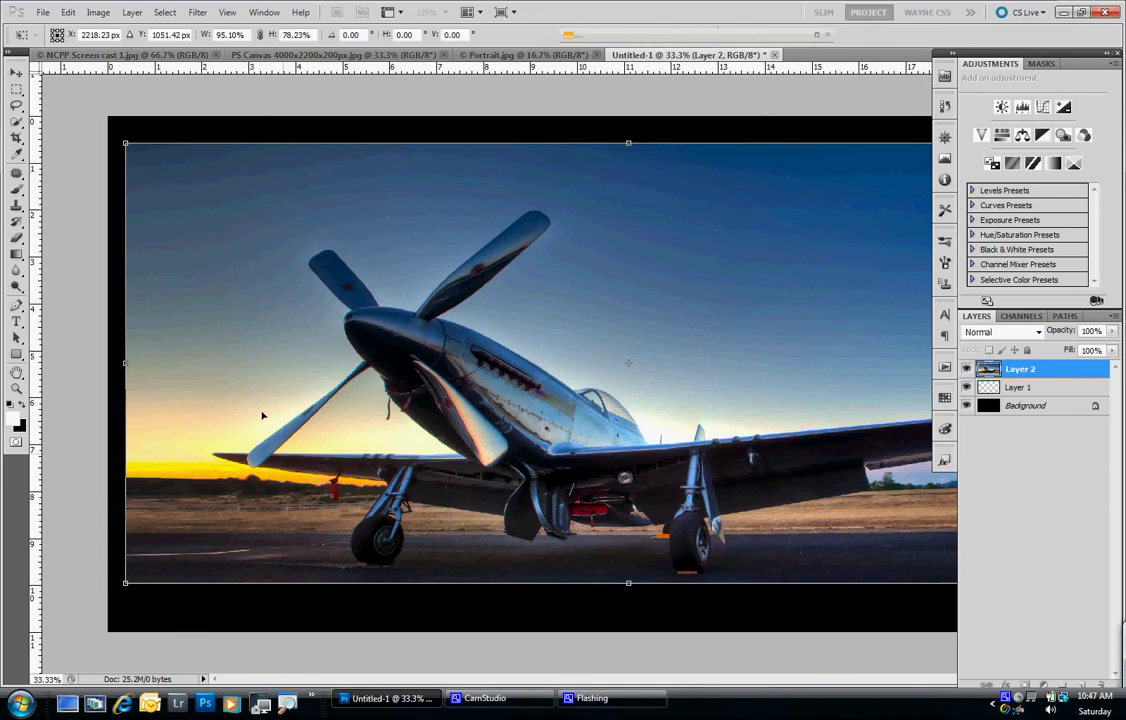
{"action": "left_click_drag", "start_coordinate": [212, 239], "coordinate": [212, 252]}
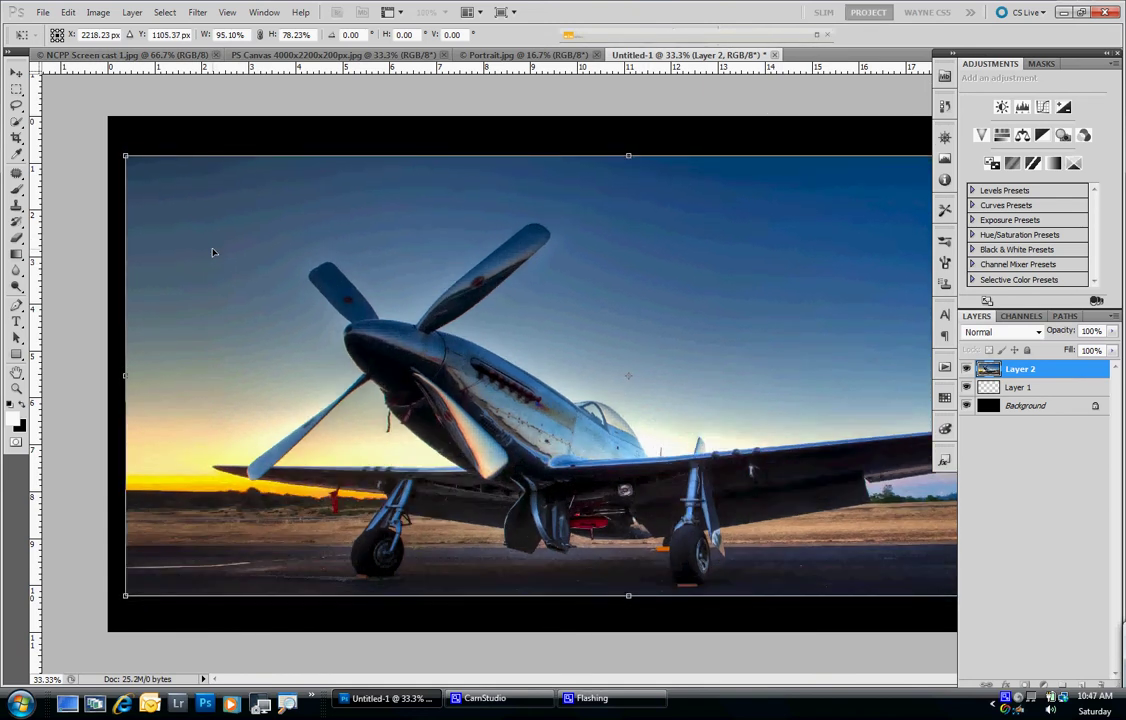
{"action": "key", "text": "Return"}
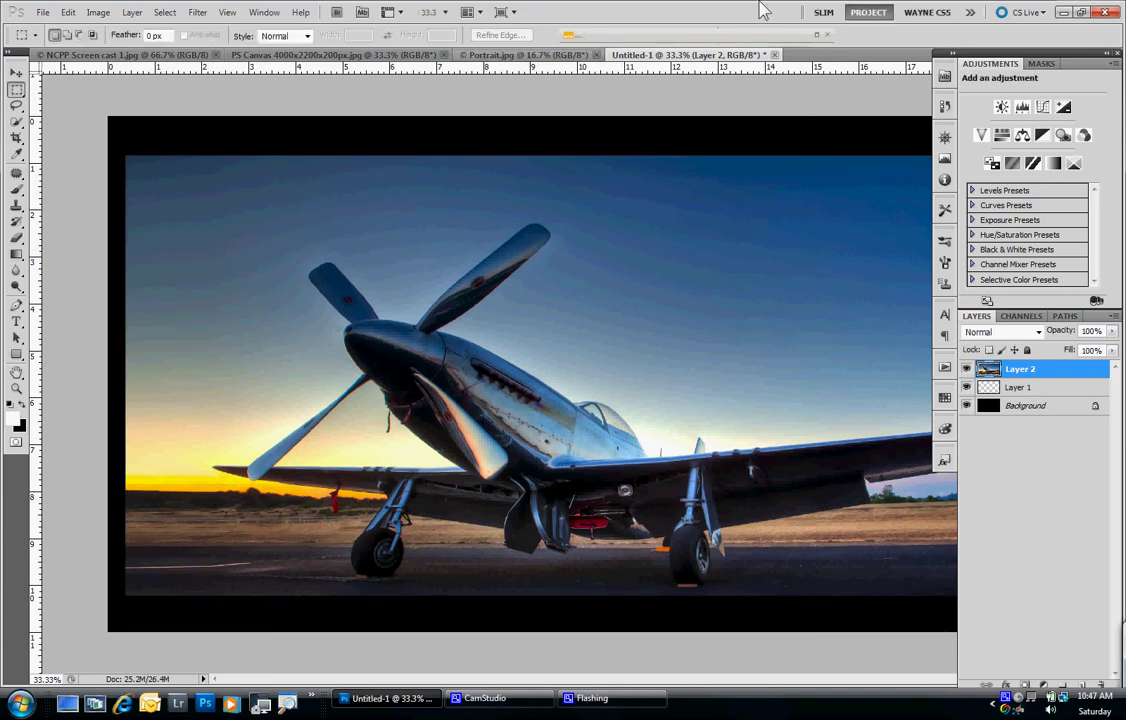
- Collapse the side panels and rescale the plane photo proportionally to 89.85%, repositioned within the canvas
{"action": "left_click", "coordinate": [824, 12]}
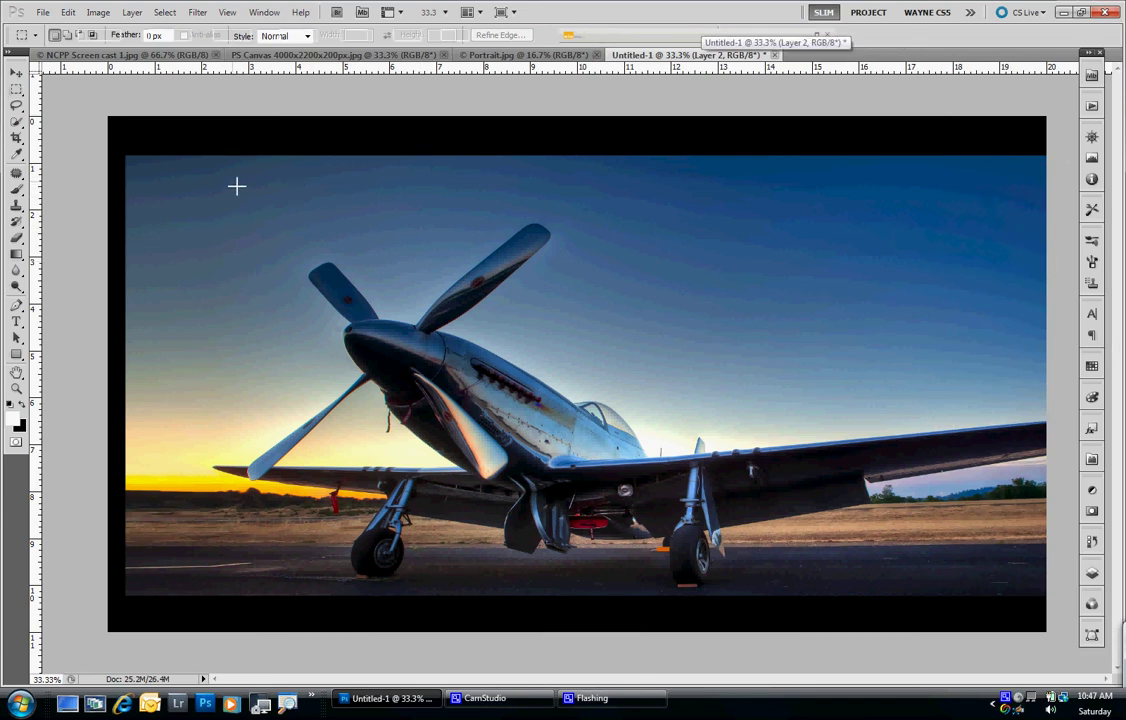
{"action": "key", "text": "ctrl+t"}
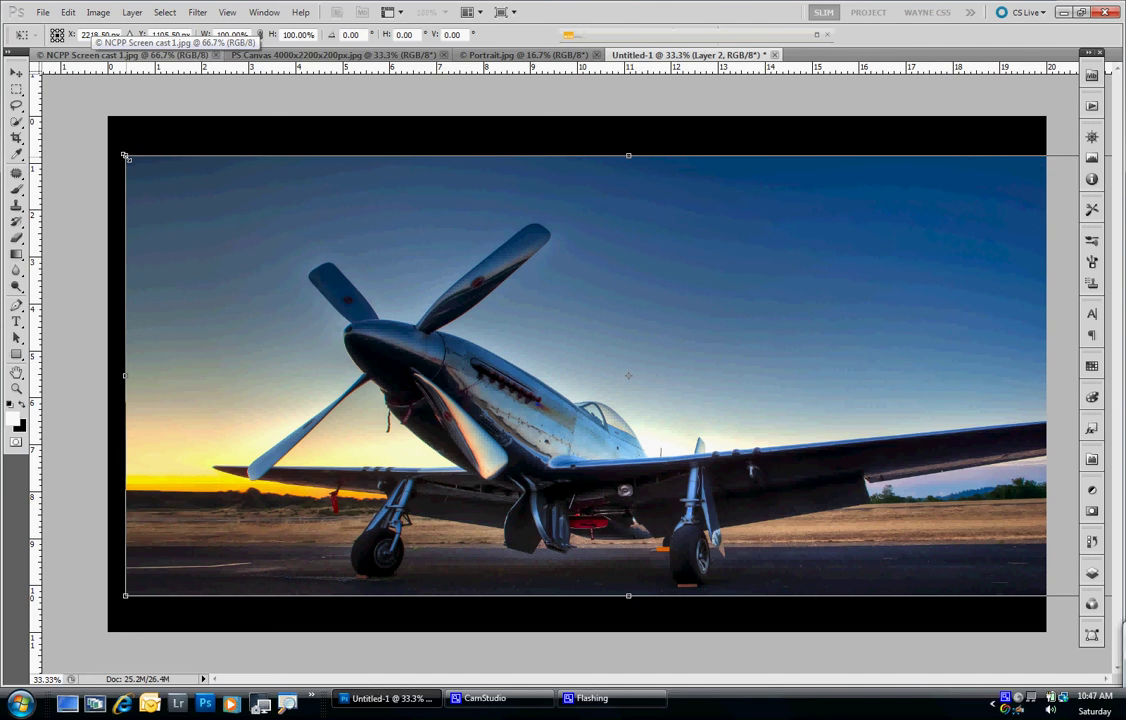
{"action": "left_click_drag", "start_coordinate": [124, 156], "coordinate": [196, 186]}
{"action": "left_click_drag", "start_coordinate": [250, 242], "coordinate": [168, 214]}
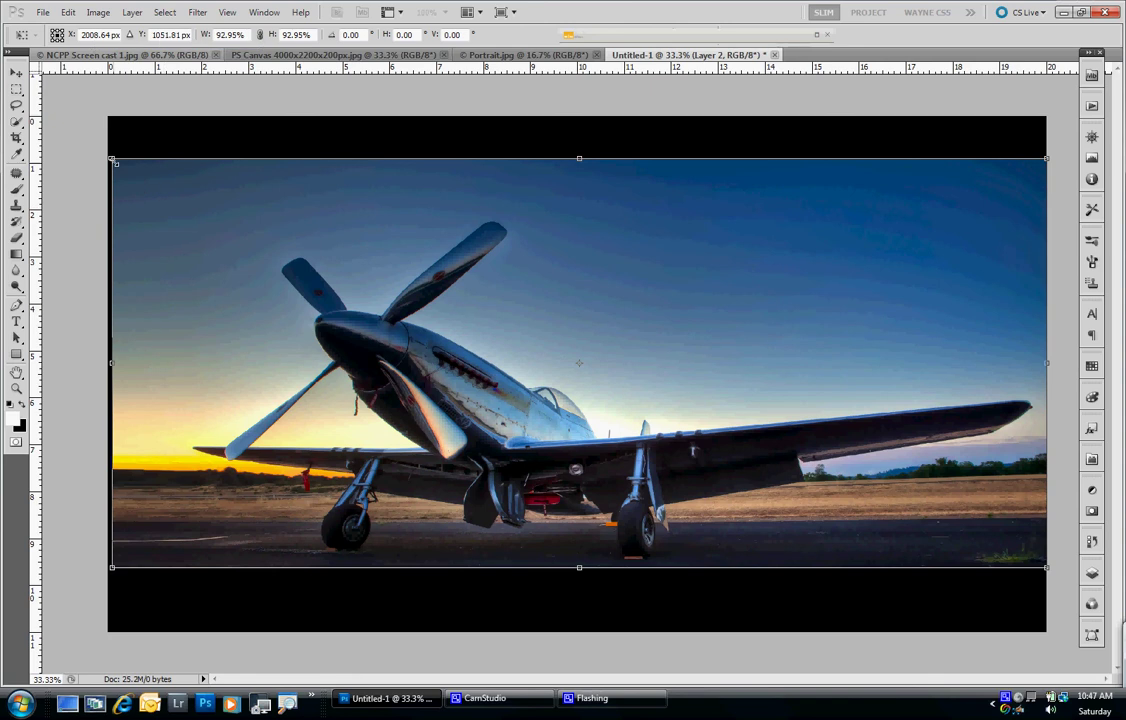
{"action": "left_click_drag", "start_coordinate": [113, 159], "coordinate": [136, 169]}
{"action": "left_click_drag", "start_coordinate": [236, 221], "coordinate": [217, 224]}
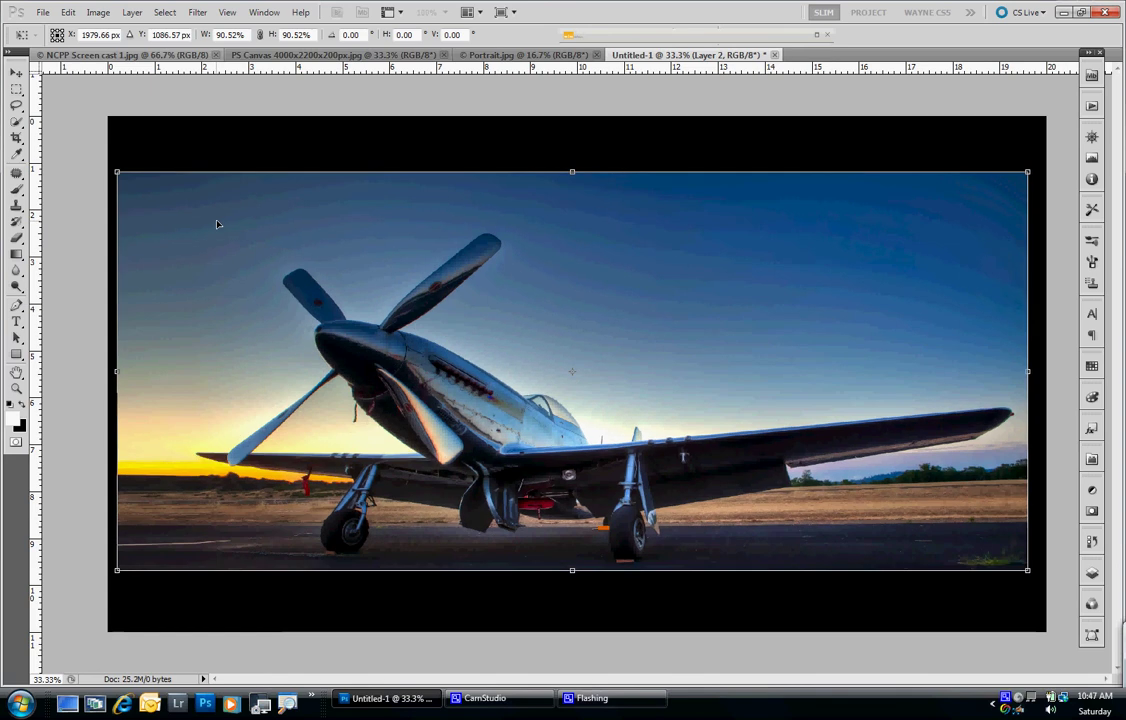
{"action": "key", "text": "Up"}
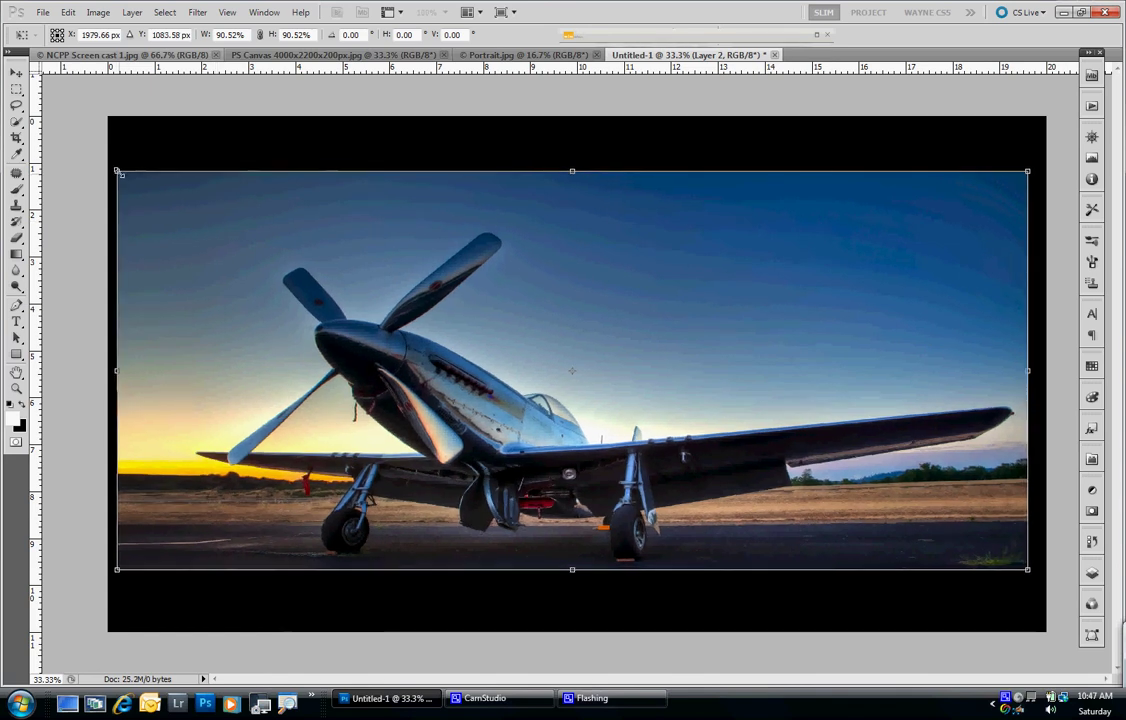
{"action": "left_click_drag", "start_coordinate": [116, 169], "coordinate": [124, 174]}
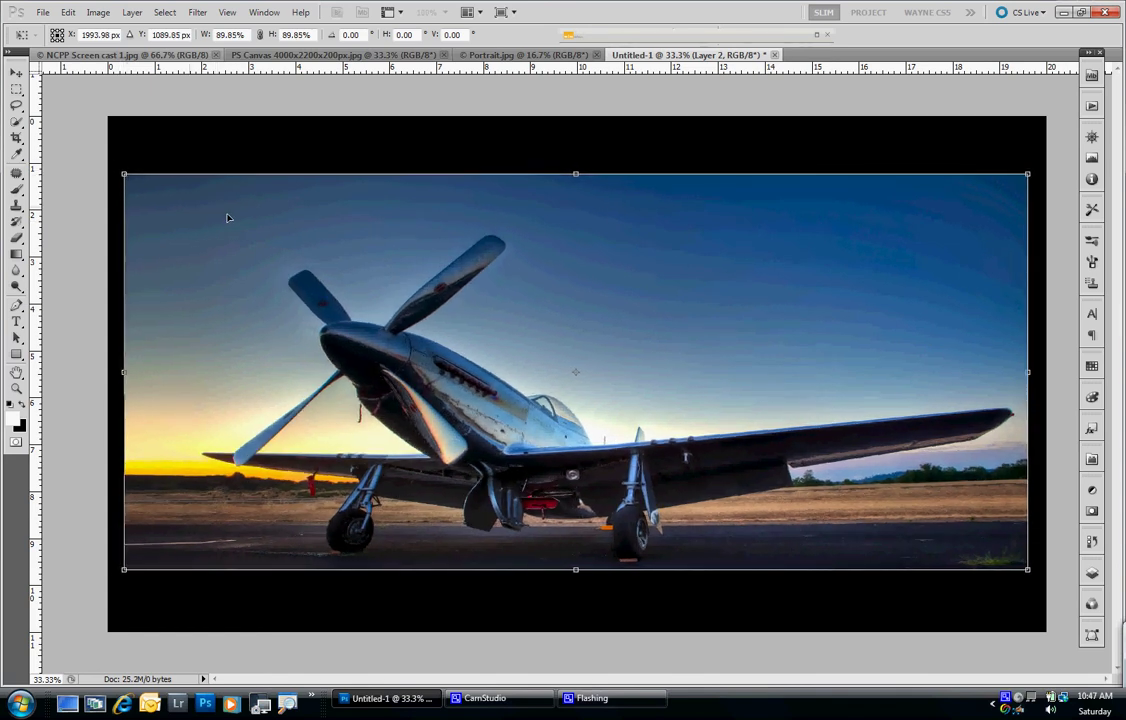
{"action": "key", "text": "Return"}
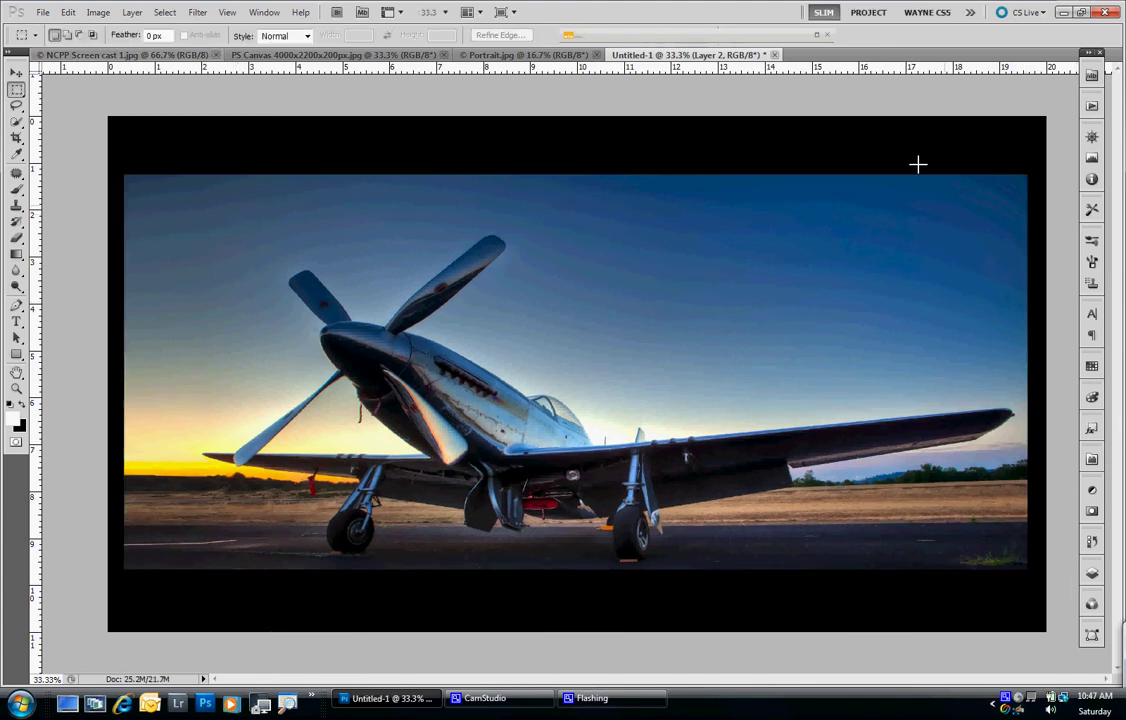
- Select Layer 2 with the Background and align their horizontal and vertical centres
{"action": "left_click", "coordinate": [868, 14]}
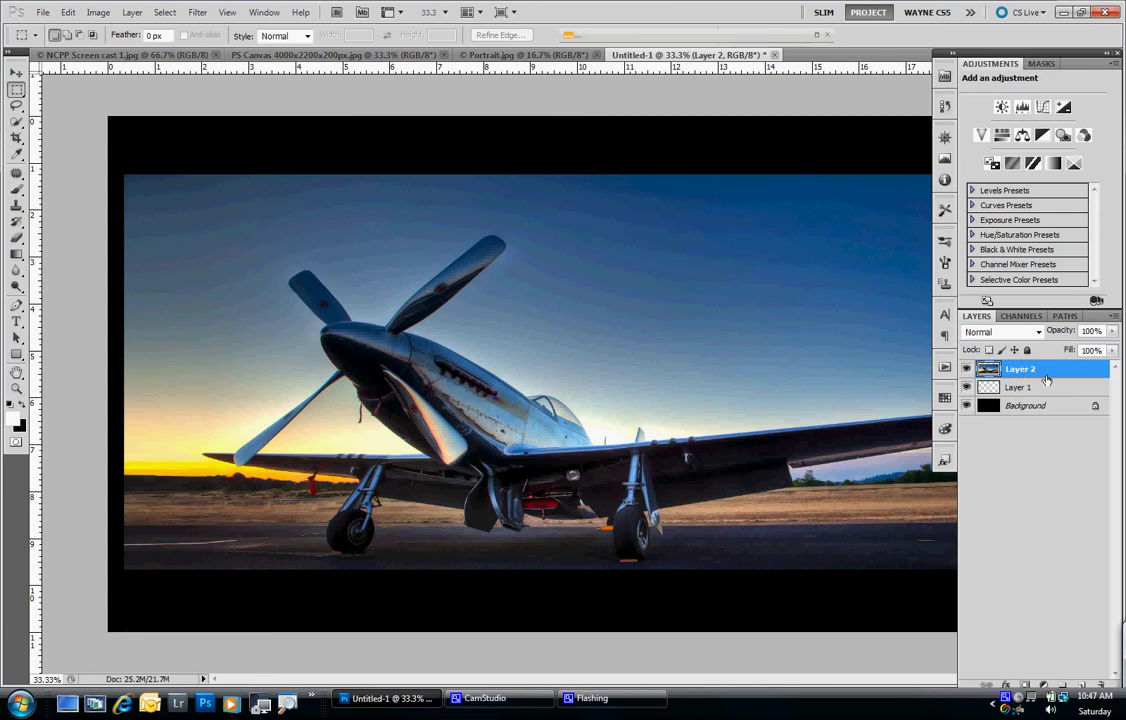
{"action": "left_click", "coordinate": [1062, 407], "text": "ctrl"}
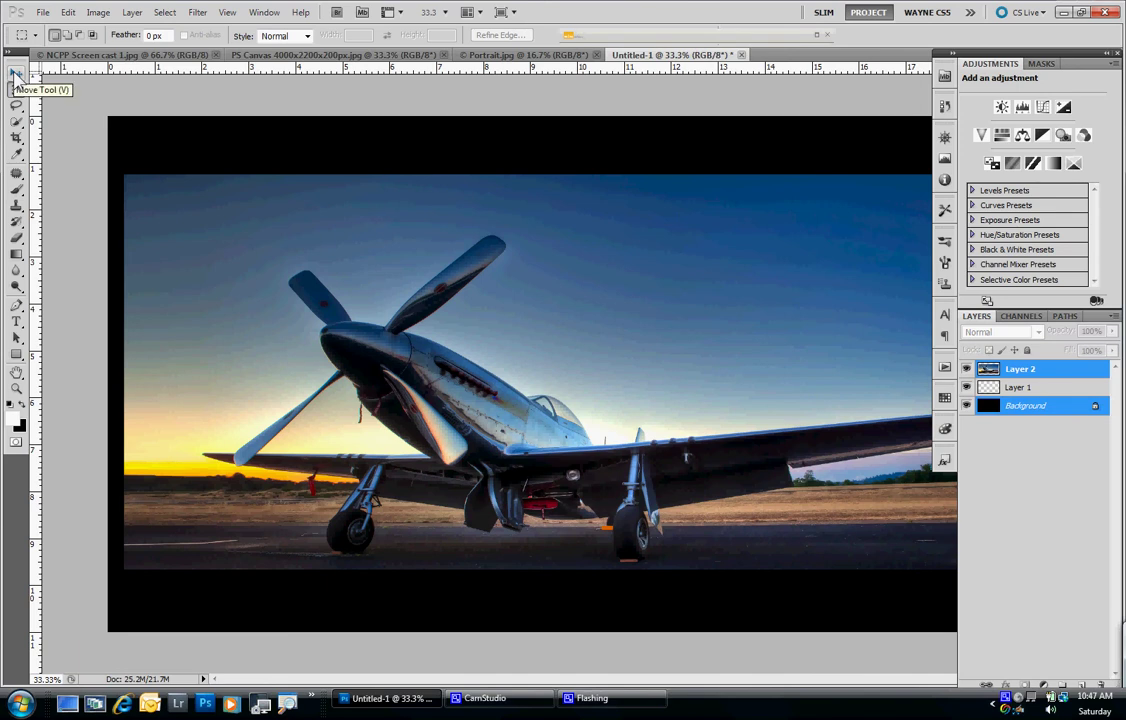
{"action": "left_click", "coordinate": [16, 73]}
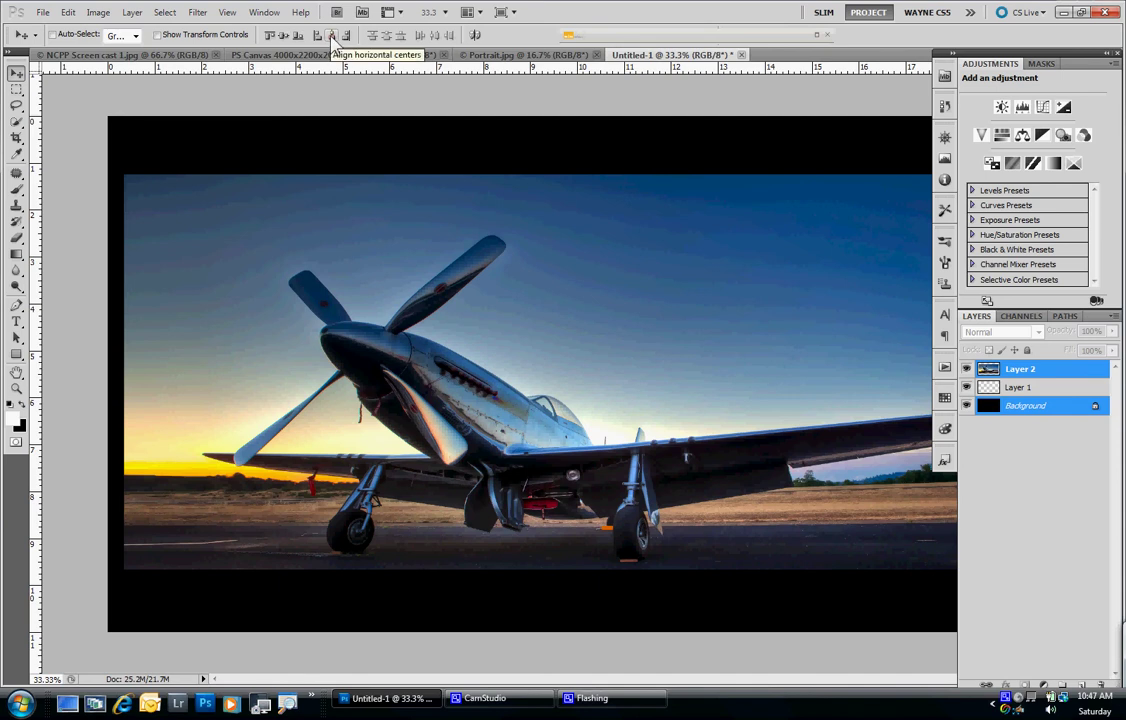
{"action": "left_click", "coordinate": [333, 37]}
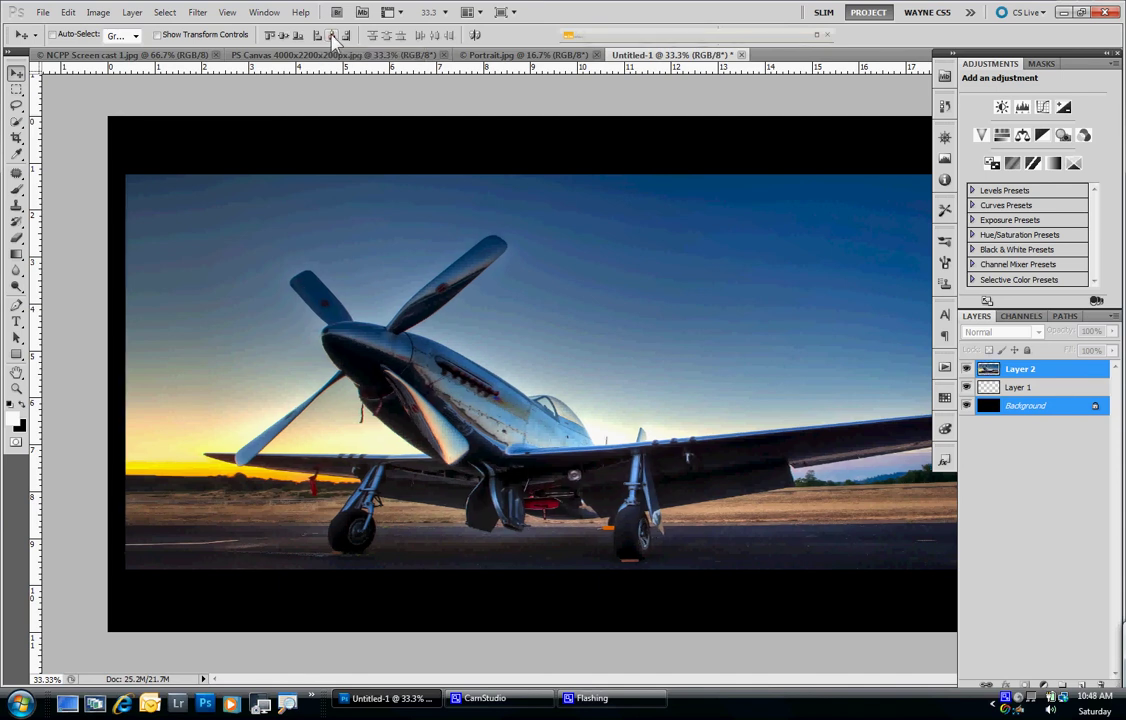
{"action": "left_click", "coordinate": [283, 38]}
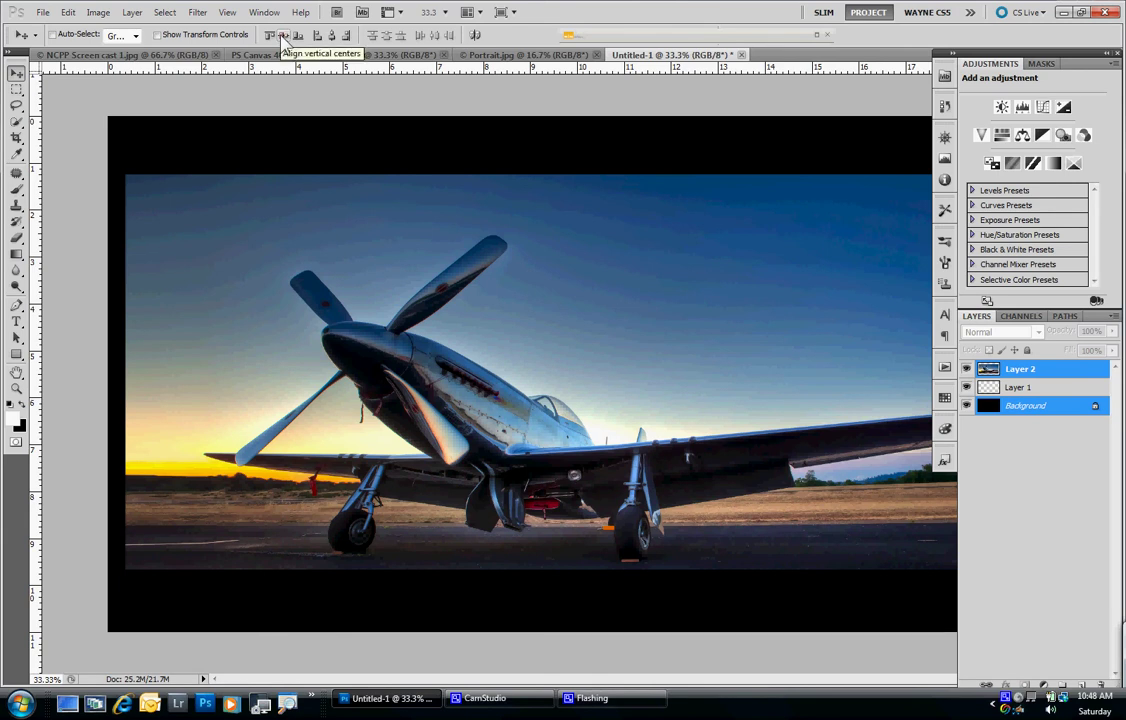
{"action": "left_click", "coordinate": [283, 38]}
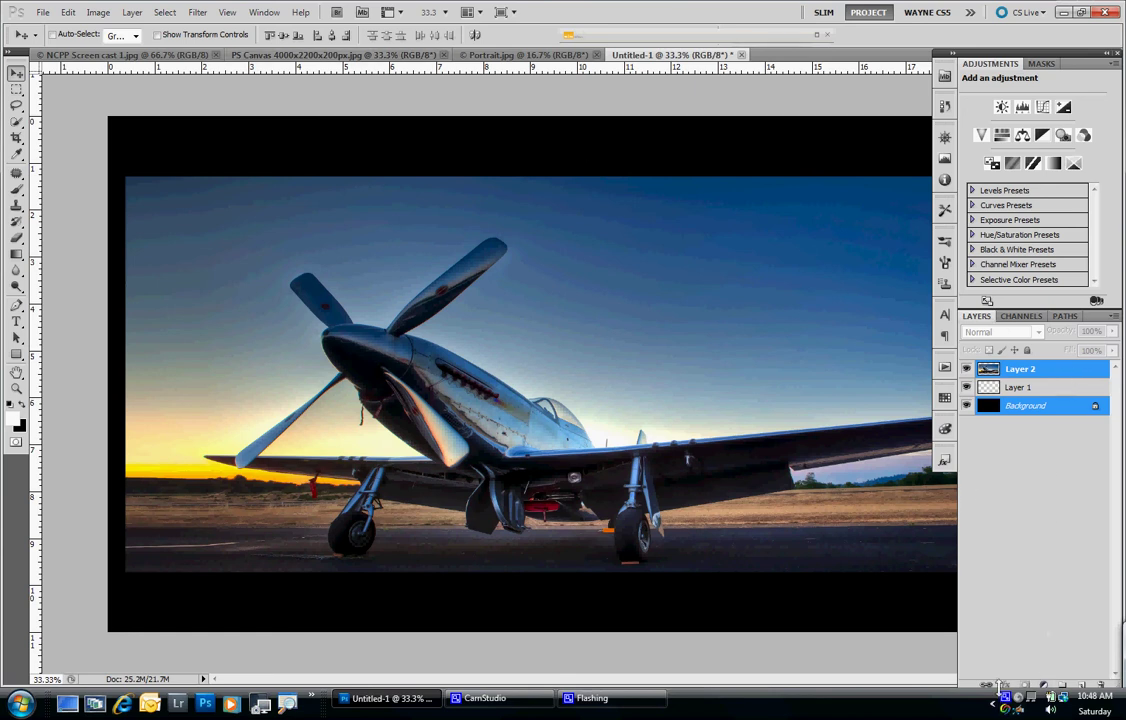
- Add a 3 px inside Stroke to Layer 2 in light blue (99bdf4) sampled from the plane
{"action": "left_click", "coordinate": [1053, 370]}
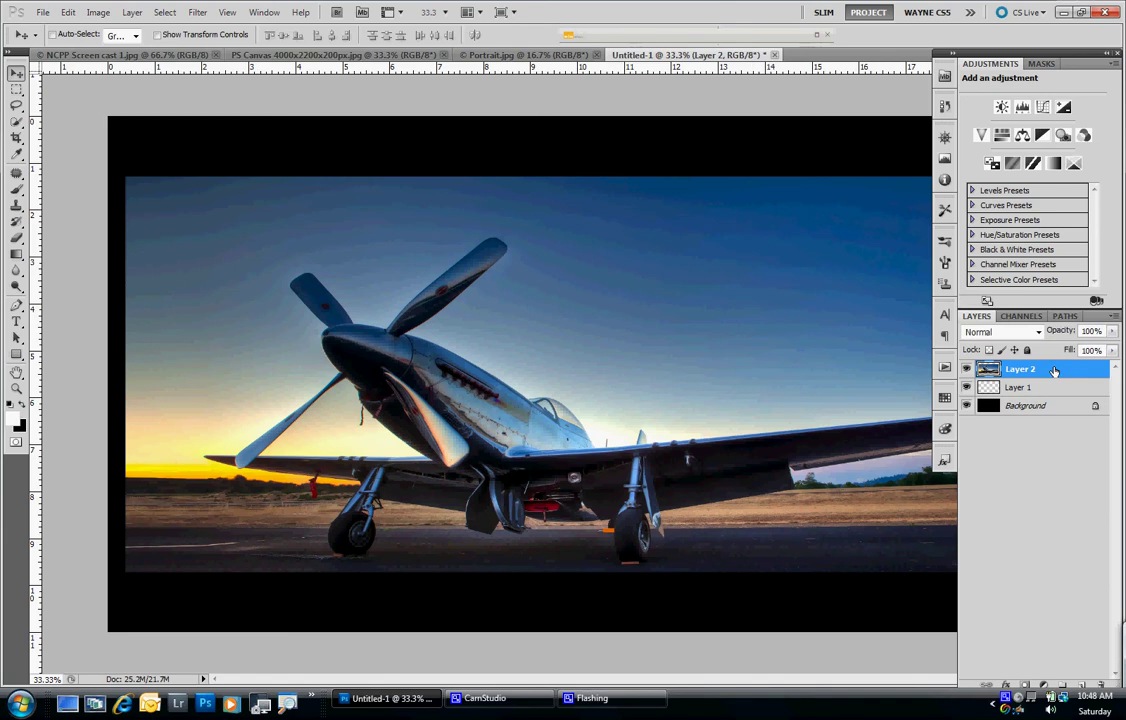
{"action": "double_click", "coordinate": [1053, 370]}
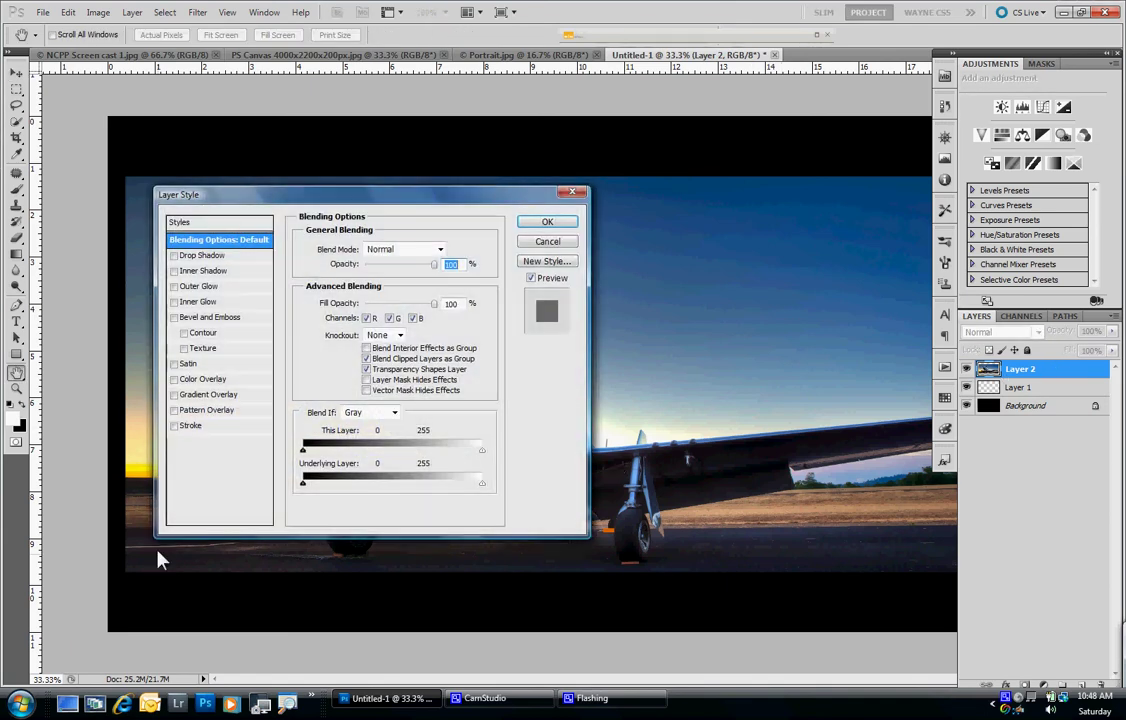
{"action": "left_click", "coordinate": [174, 426]}
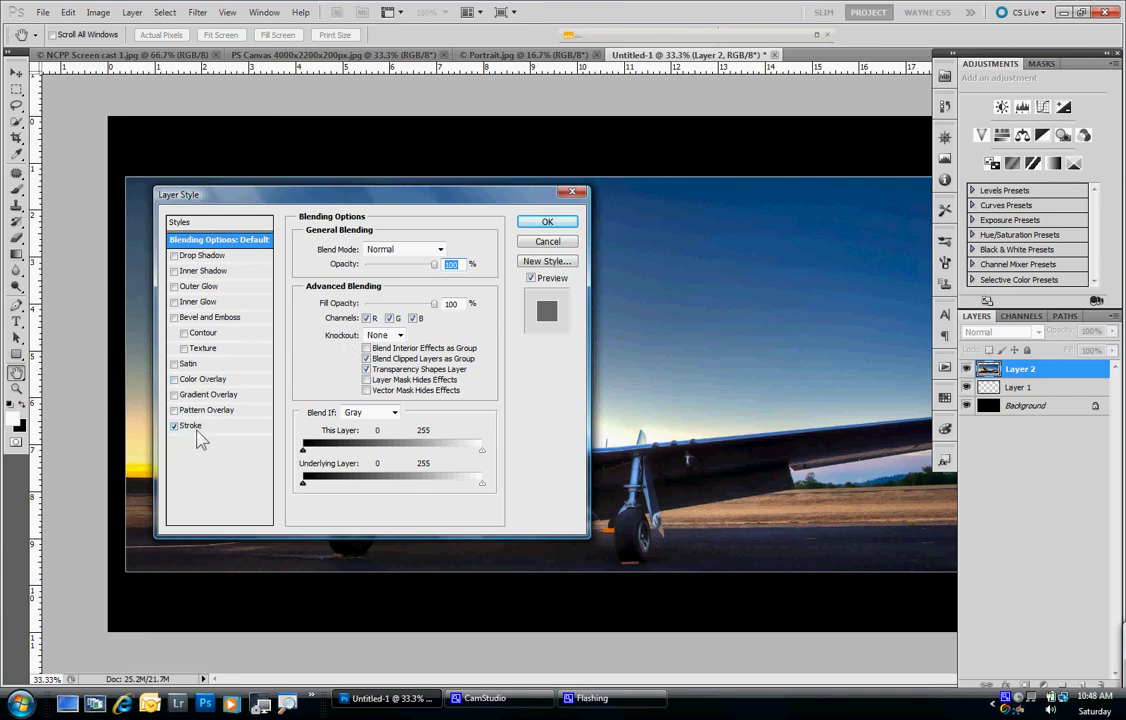
{"action": "left_click", "coordinate": [210, 426]}
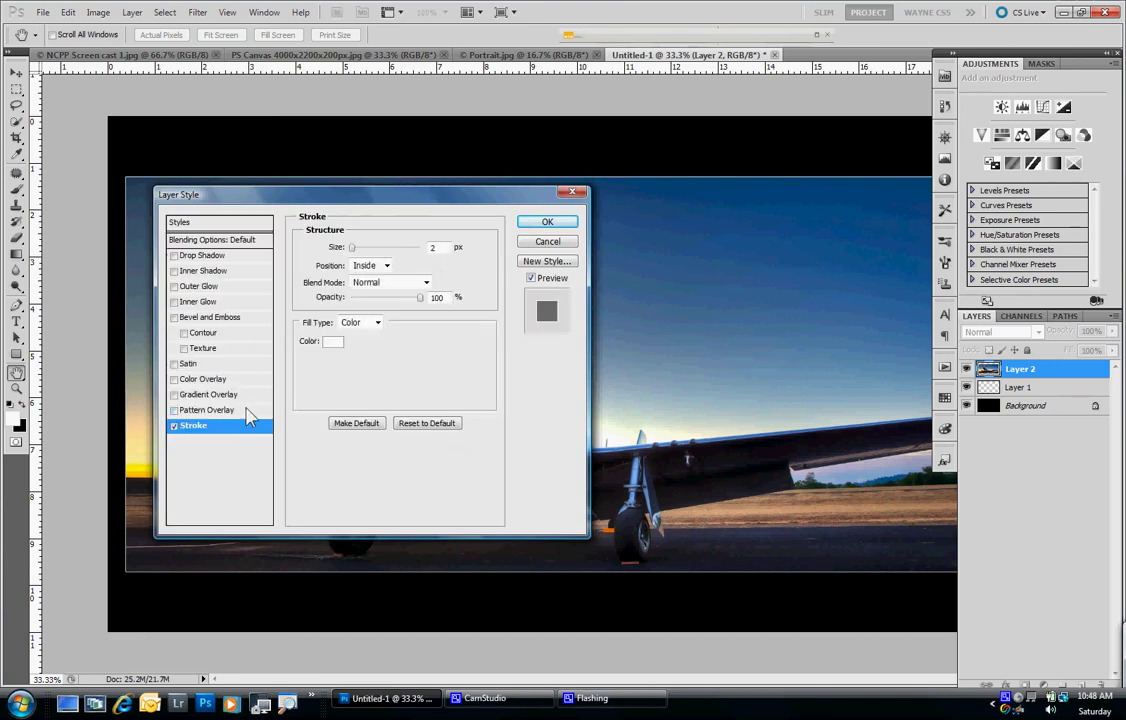
{"action": "left_click", "coordinate": [333, 344]}
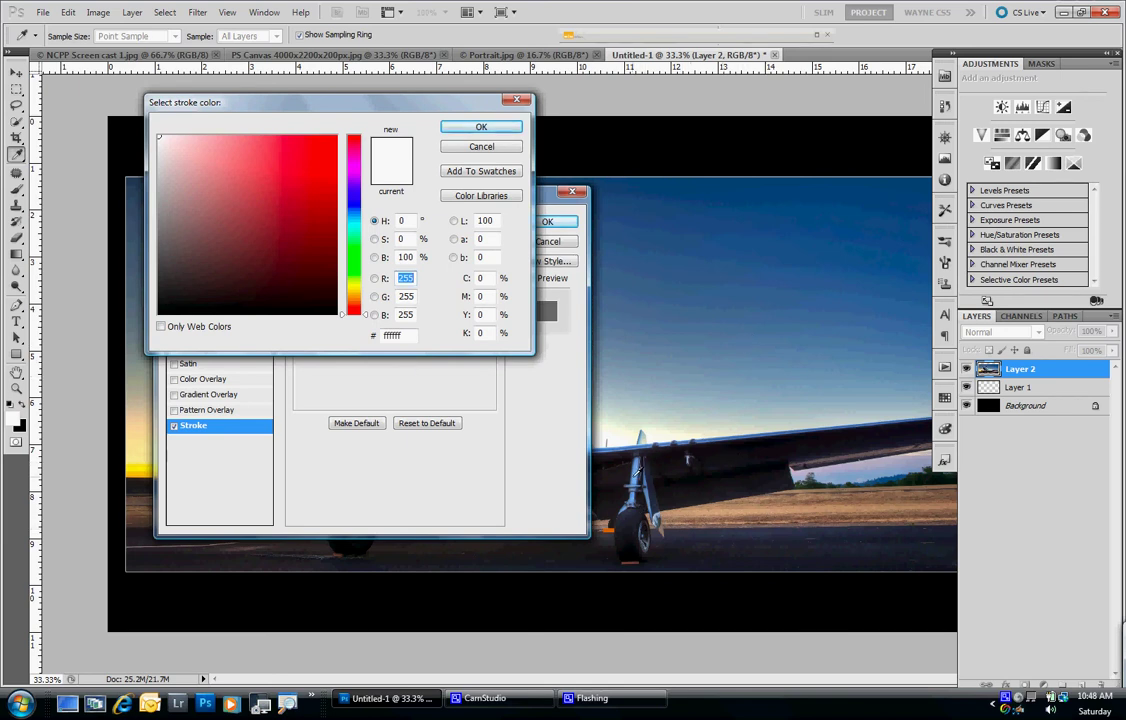
{"action": "left_click", "coordinate": [634, 476]}
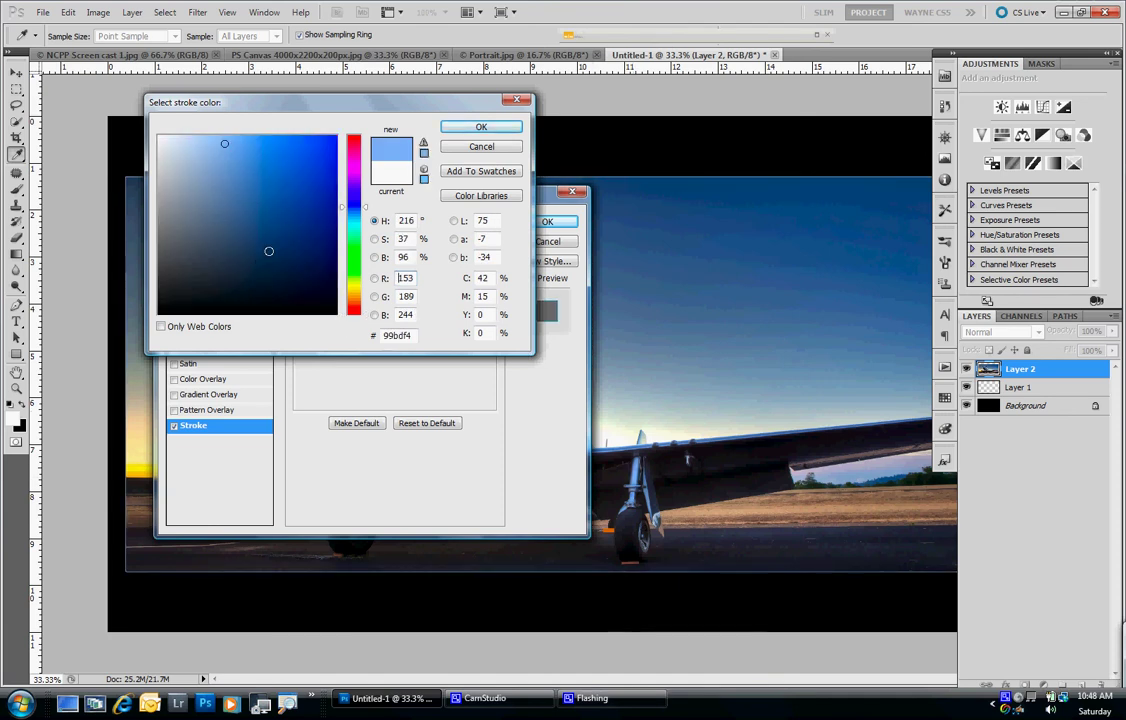
{"action": "left_click", "coordinate": [479, 128]}
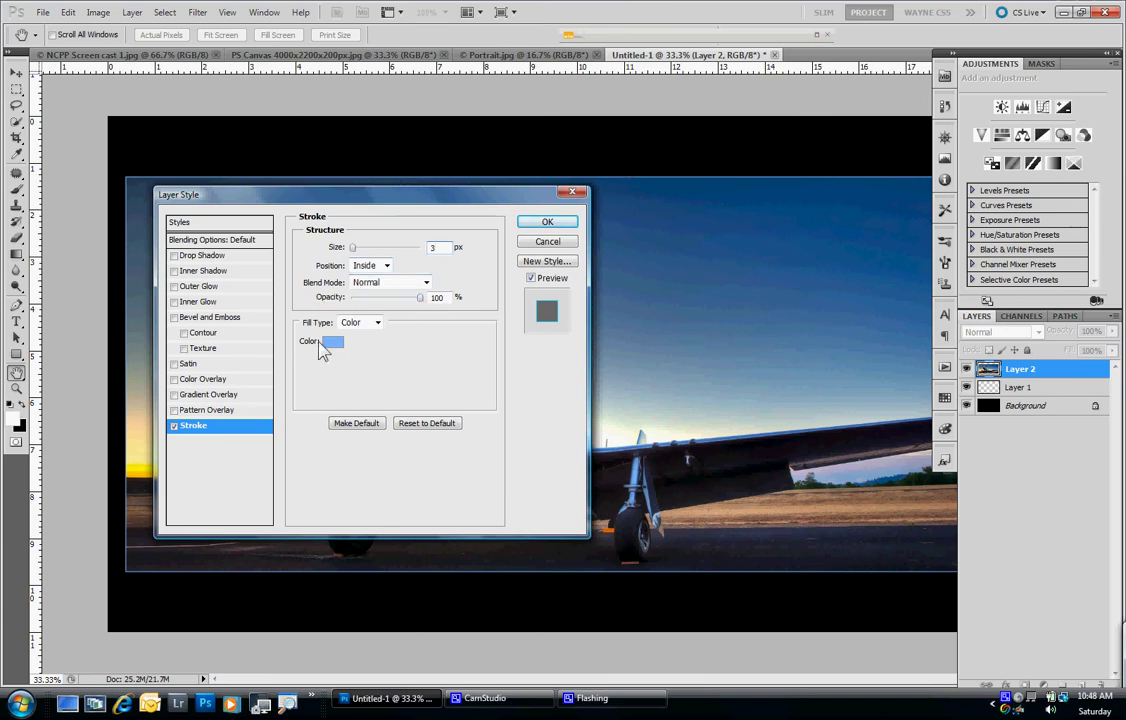
{"action": "left_click", "coordinate": [542, 223]}
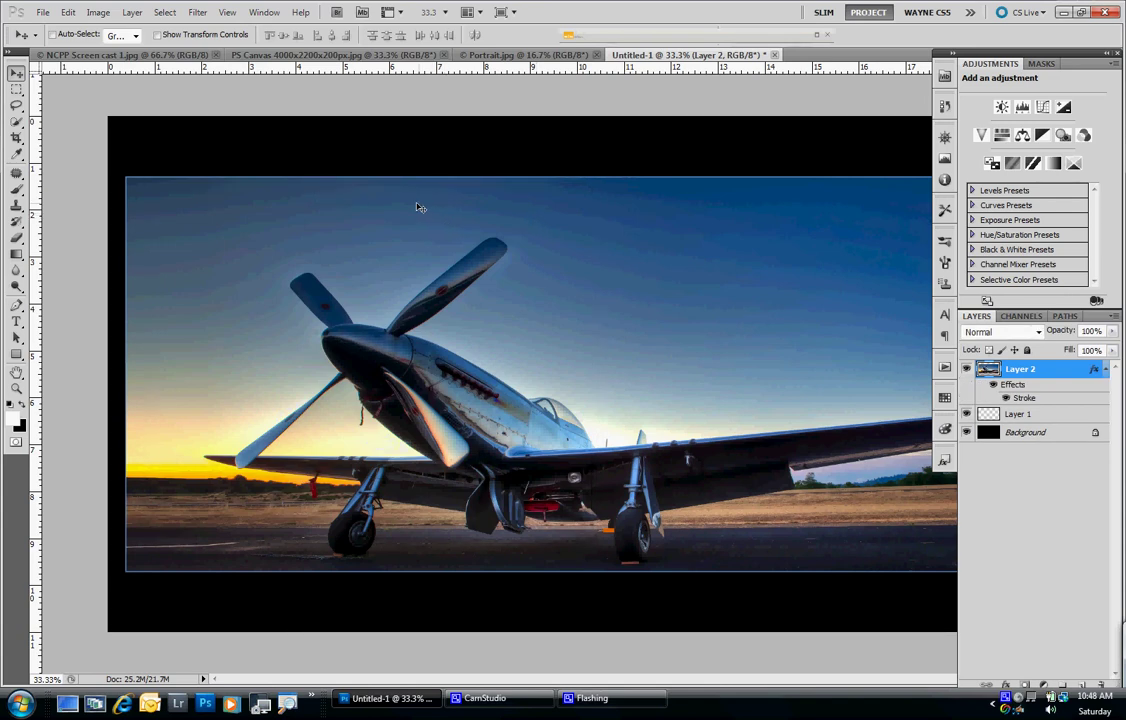
- Collapse the side panels and start Save As with JPEG as the format
{"action": "left_click", "coordinate": [823, 13]}
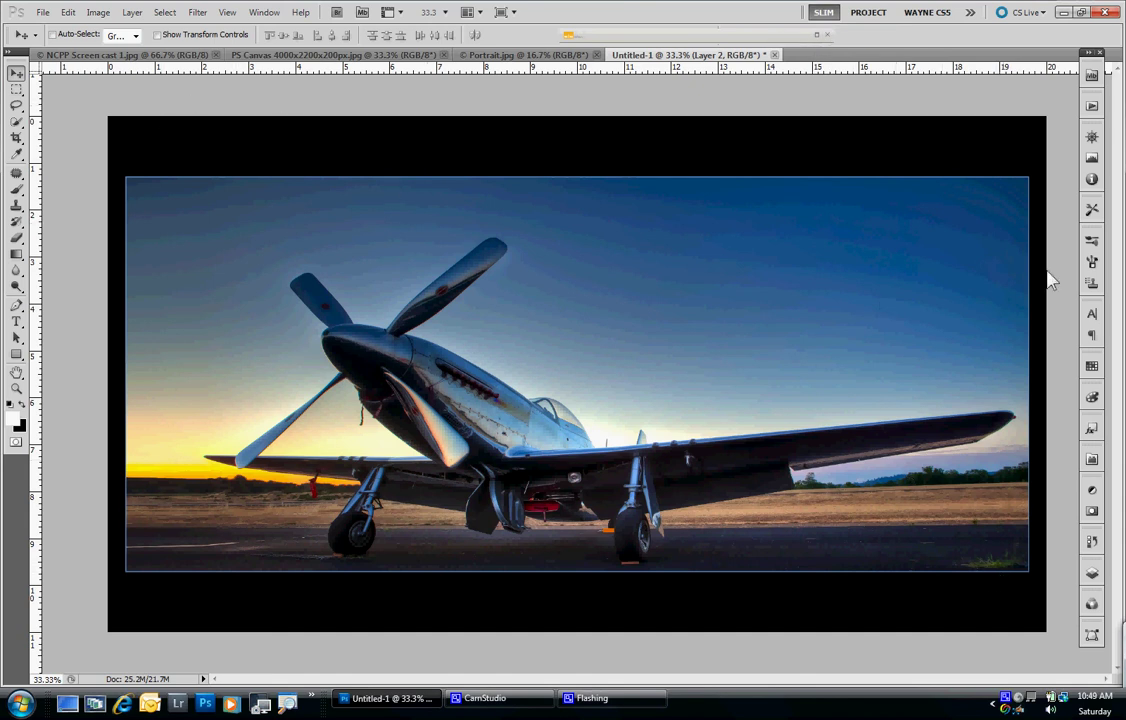
{"action": "left_click", "coordinate": [44, 13]}
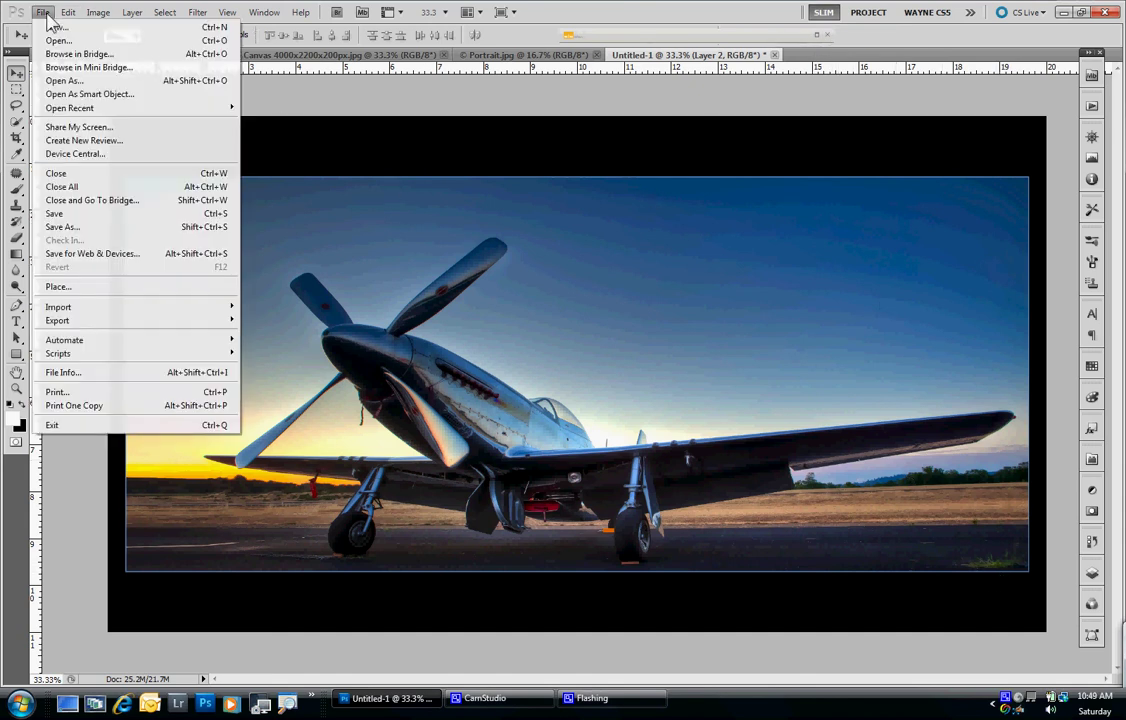
{"action": "left_click", "coordinate": [62, 228]}
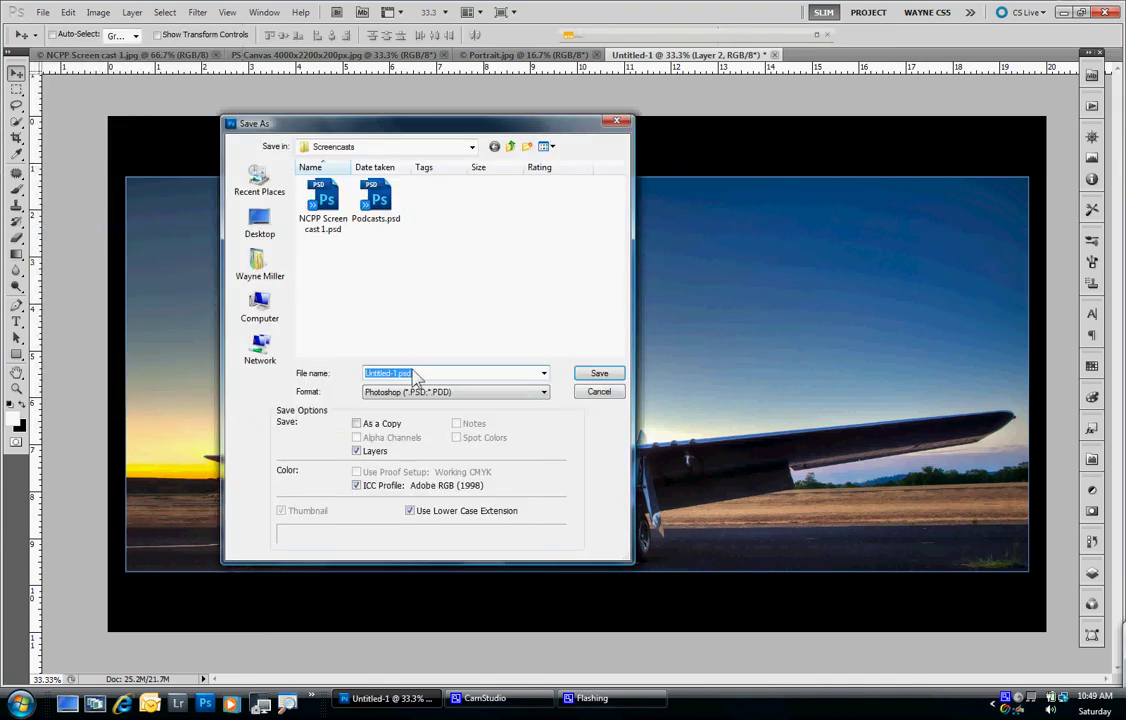
{"action": "left_click", "coordinate": [545, 393]}
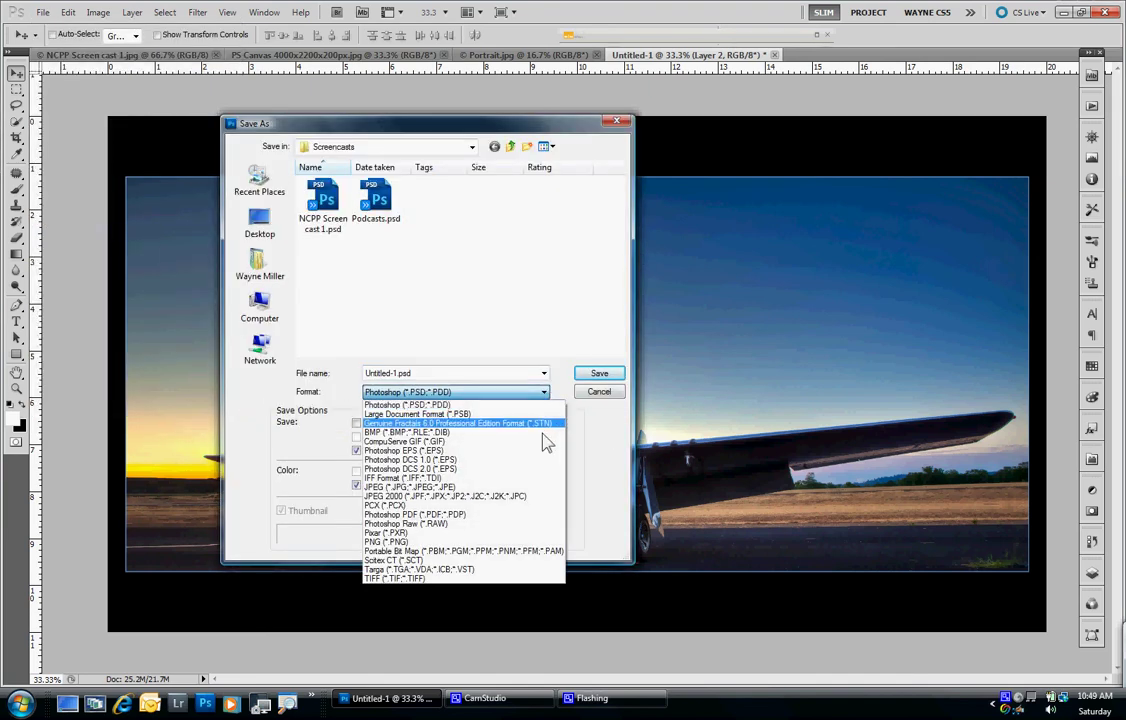
{"action": "left_click", "coordinate": [527, 489]}
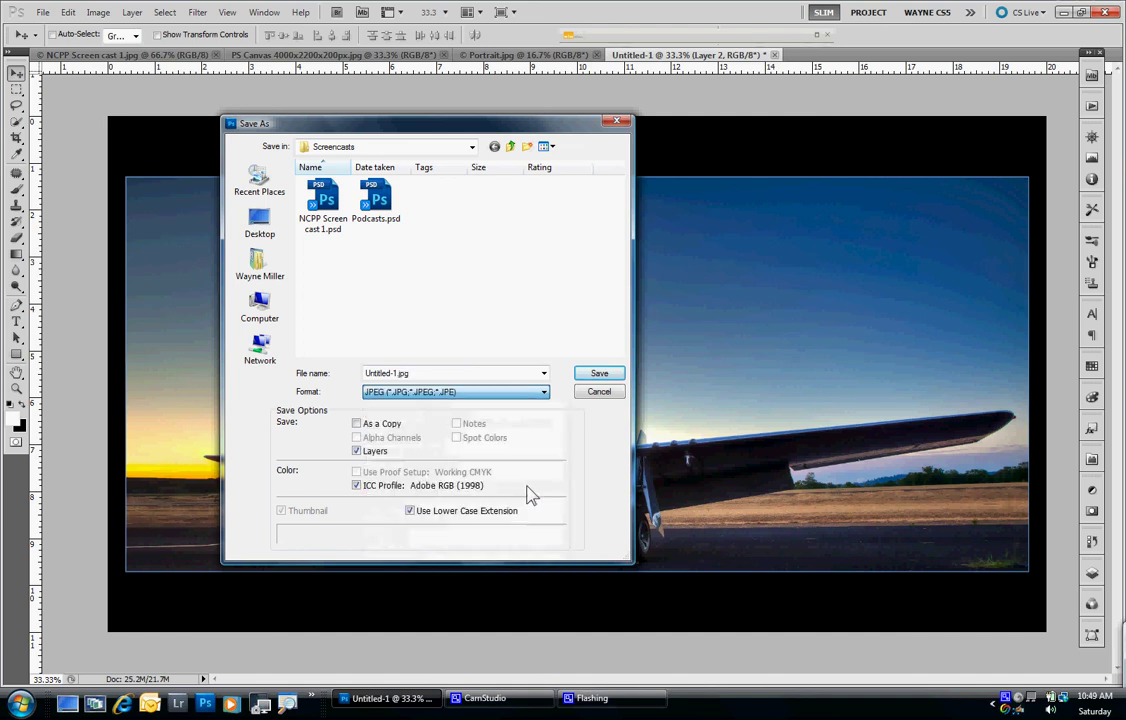
- Replace the file name with the author's name and reselect JPEG as the format
{"action": "double_click", "coordinate": [428, 372]}
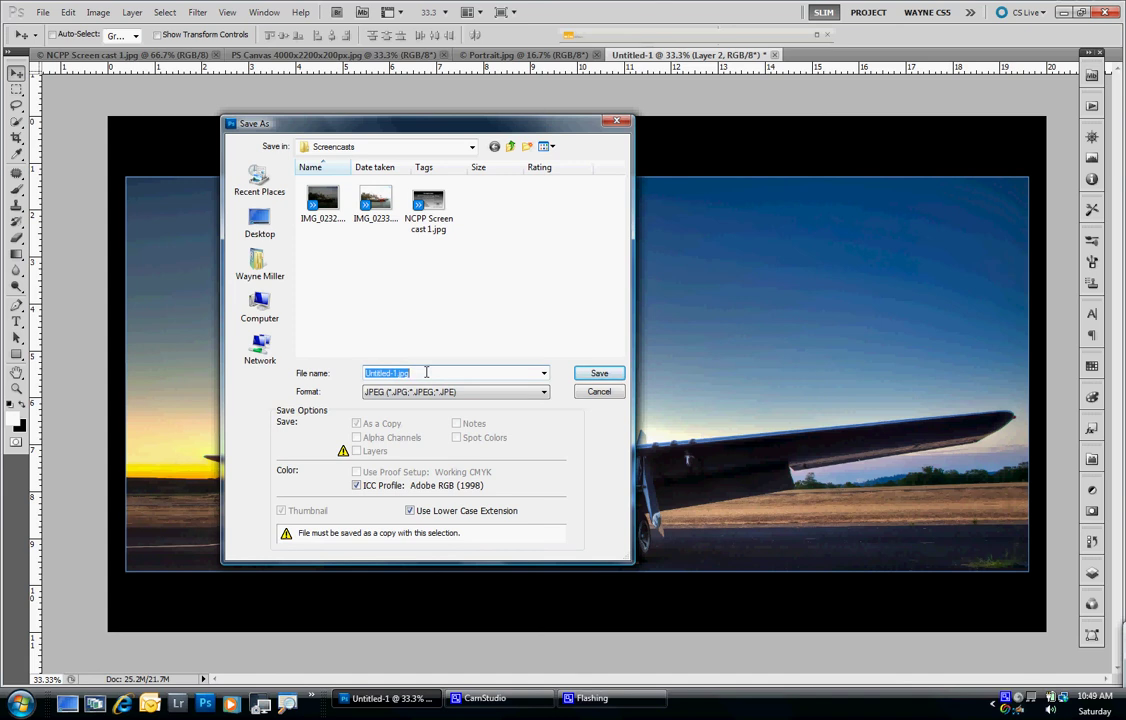
{"action": "type", "text": "Wa"}
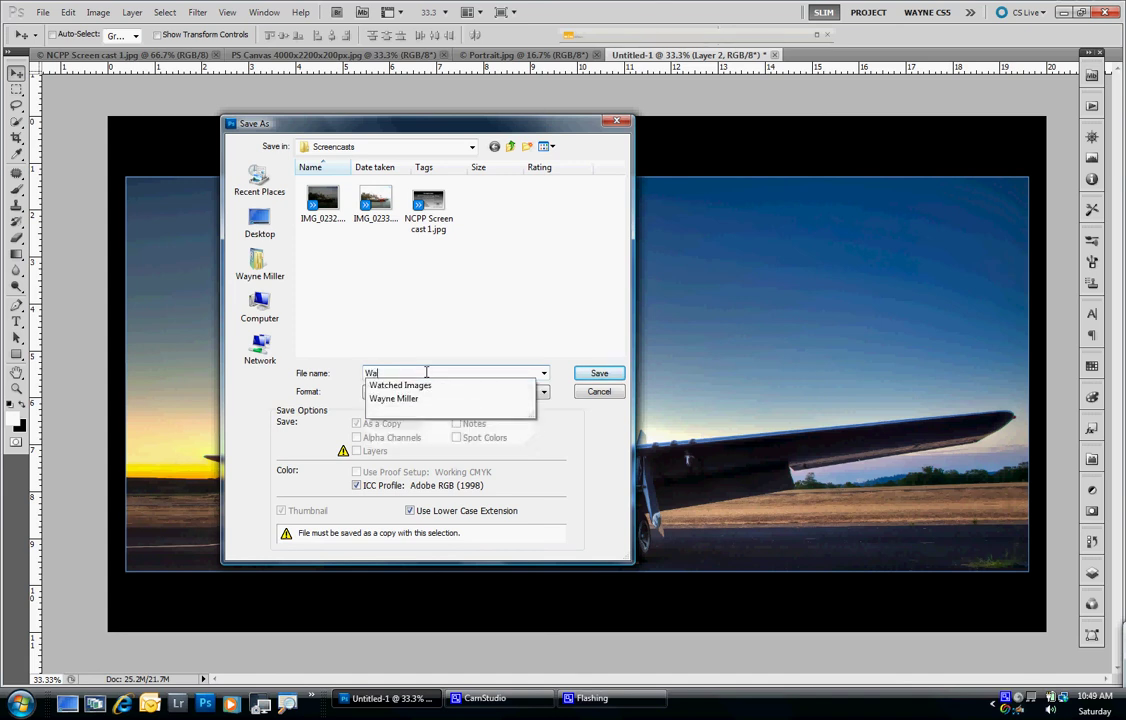
{"action": "type", "text": "y"}
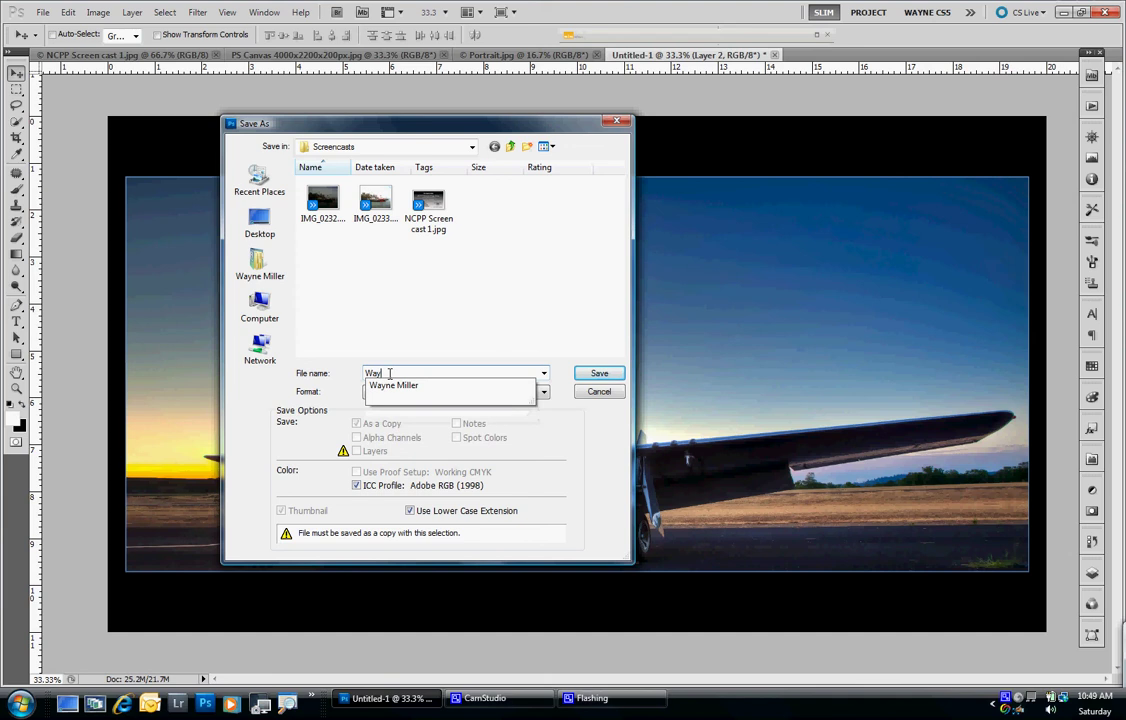
{"action": "type", "text": "ne ne"}
{"action": "type", "text": " _"}
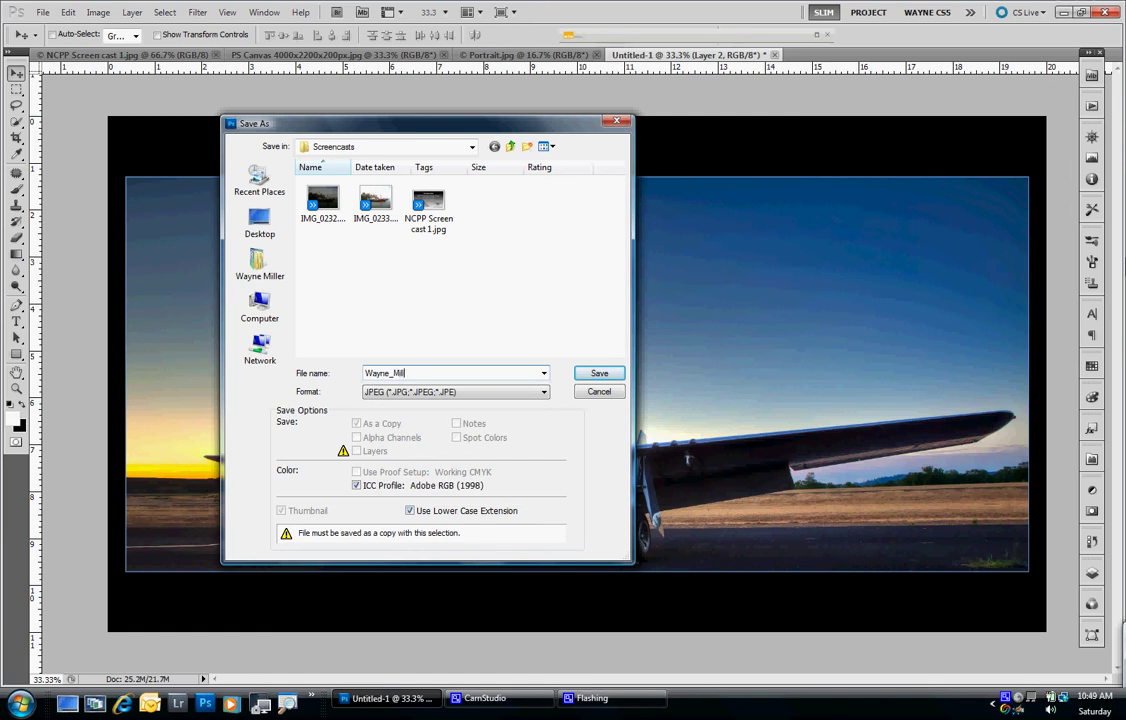
{"action": "type", "text": "Miller_Air_Plane_at_Sunset"}
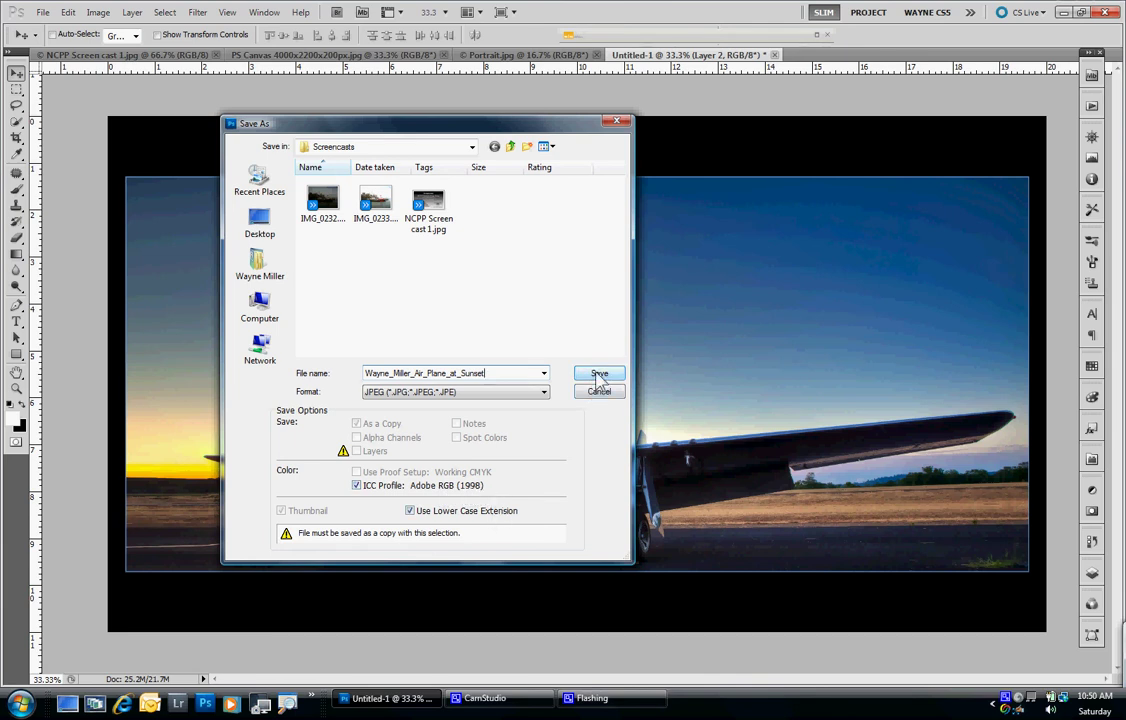
{"action": "left_click", "coordinate": [544, 393]}
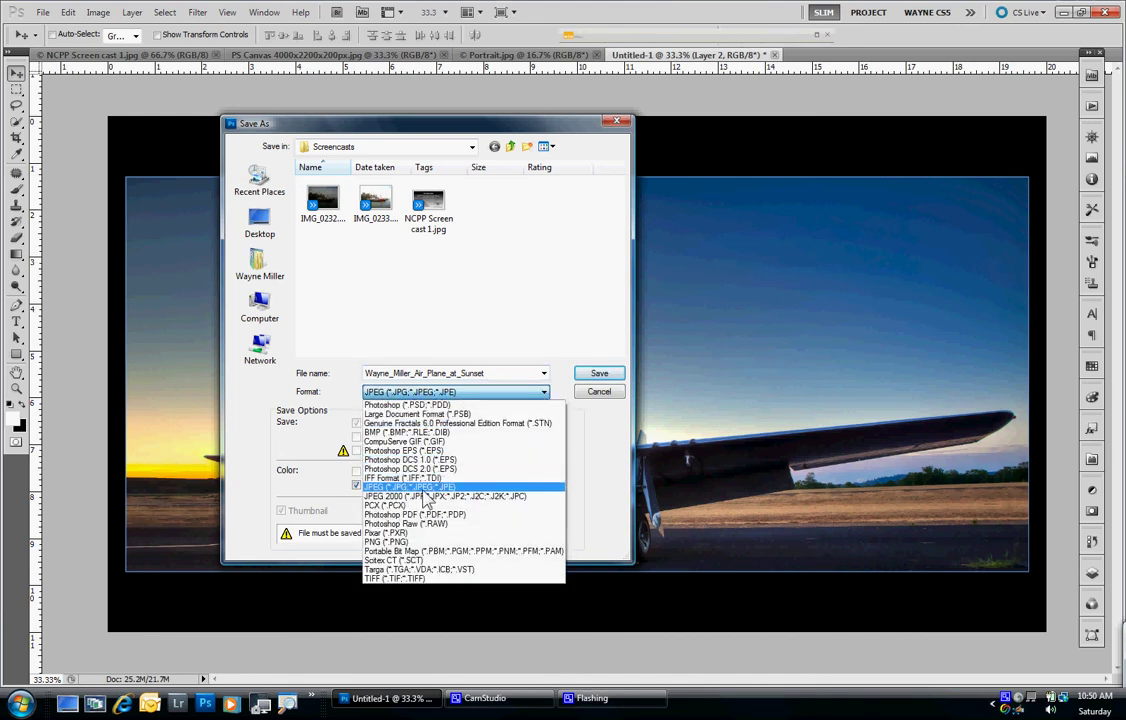
{"action": "left_click", "coordinate": [427, 489]}
- Save the JPEG at quality 11, then return to the Project workspace with its panels
{"action": "left_click", "coordinate": [588, 376]}
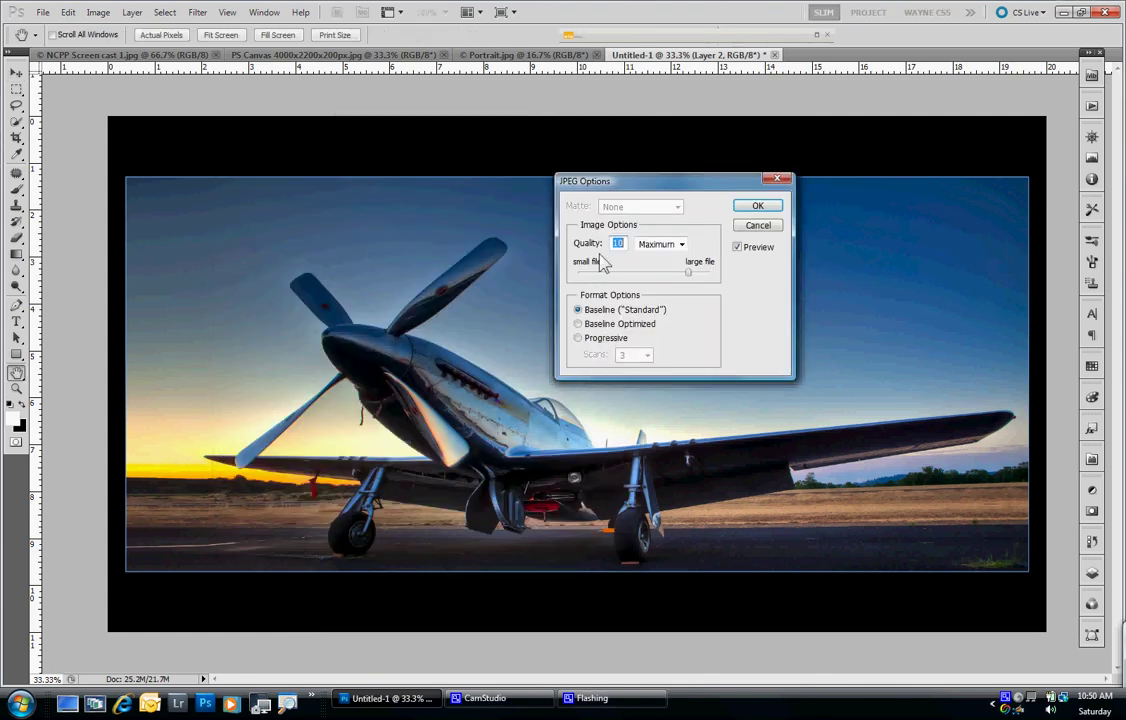
{"action": "left_click_drag", "start_coordinate": [688, 272], "coordinate": [721, 277]}
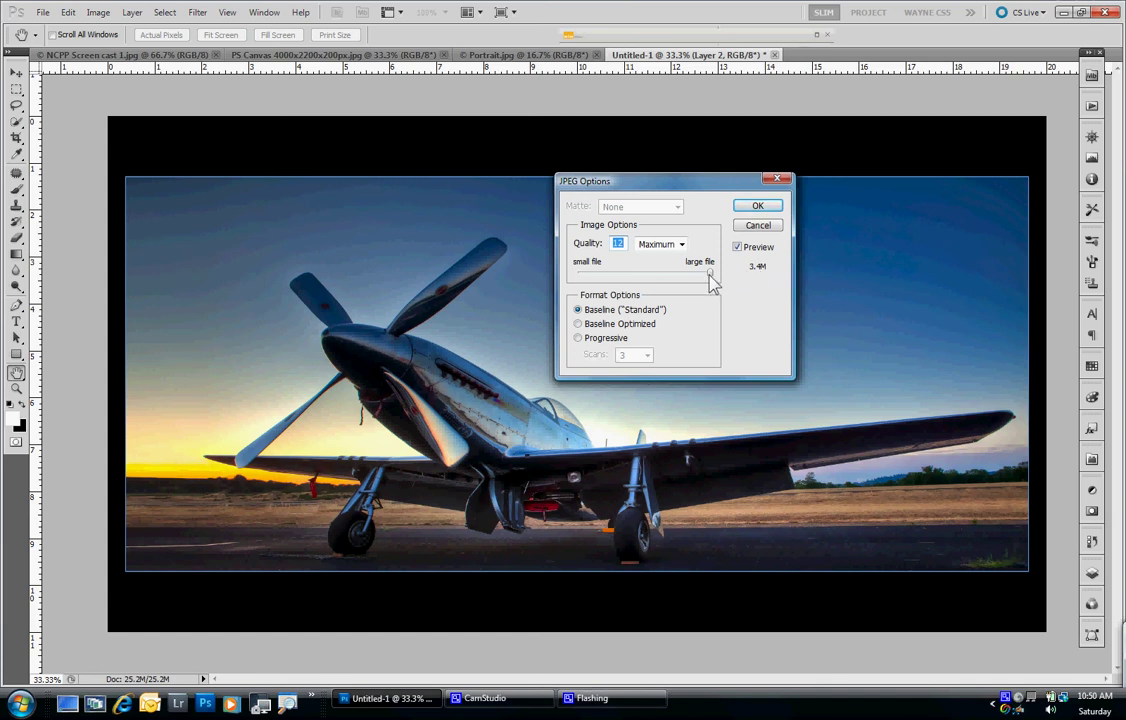
{"action": "left_click_drag", "start_coordinate": [710, 280], "coordinate": [690, 281]}
{"action": "left_click", "coordinate": [758, 206]}
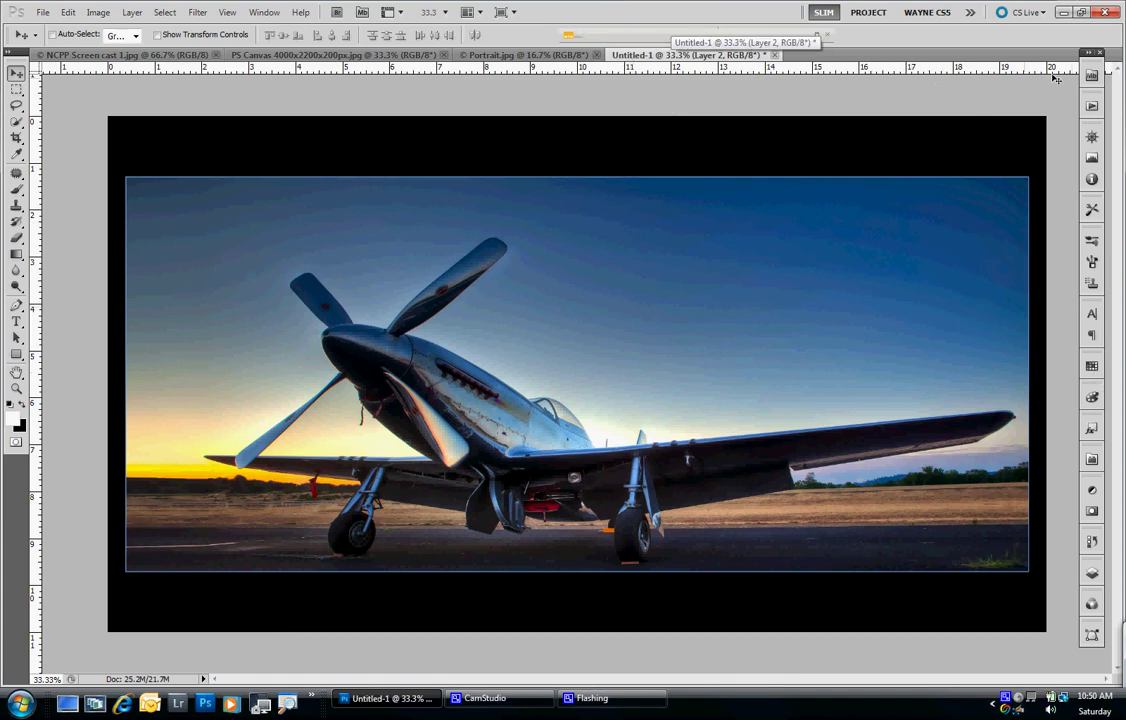
{"action": "left_click", "coordinate": [868, 13]}
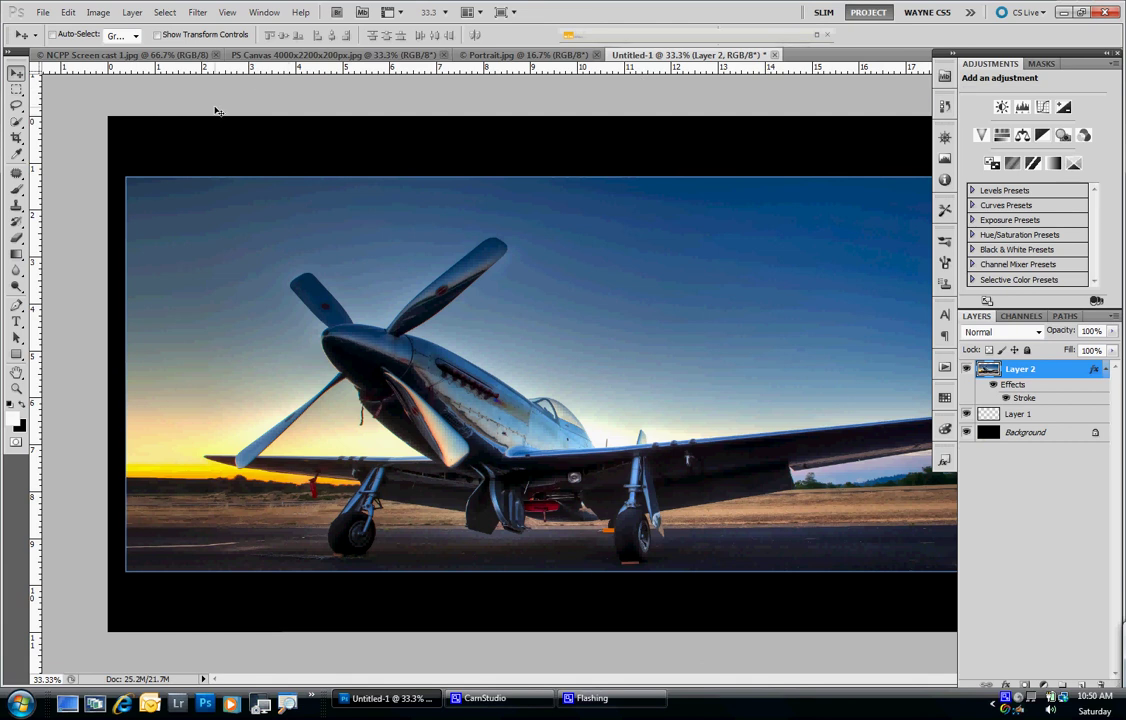
- Drag Portrait.jpg's layer onto PS Canvas as Layer 1, converting colours, then close Portrait.jpg
{"action": "left_click", "coordinate": [260, 55]}
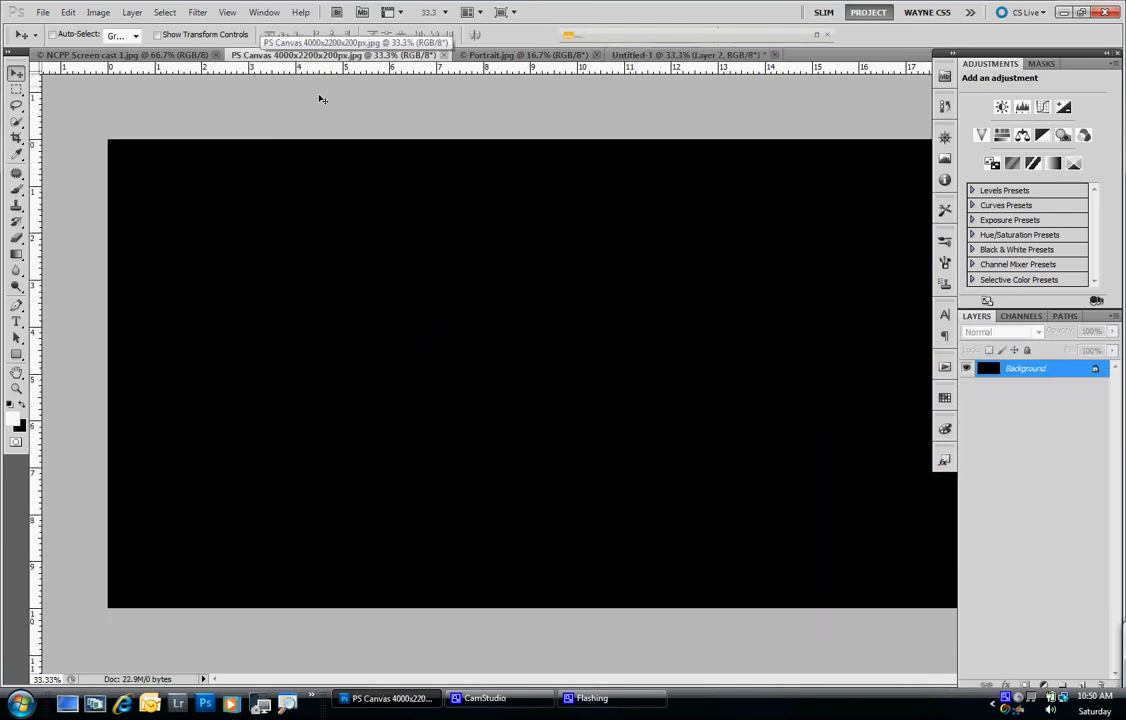
{"action": "left_click", "coordinate": [516, 55]}
{"action": "left_click_drag", "start_coordinate": [516, 62], "coordinate": [270, 380]}
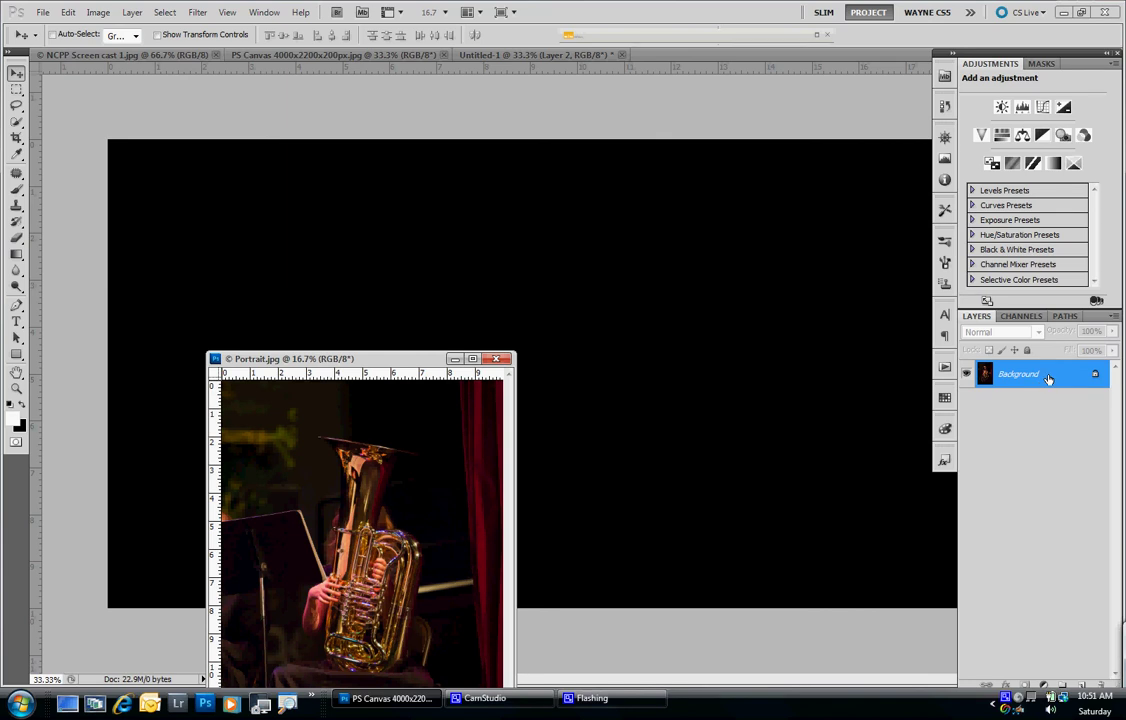
{"action": "left_click_drag", "start_coordinate": [985, 373], "coordinate": [558, 297]}
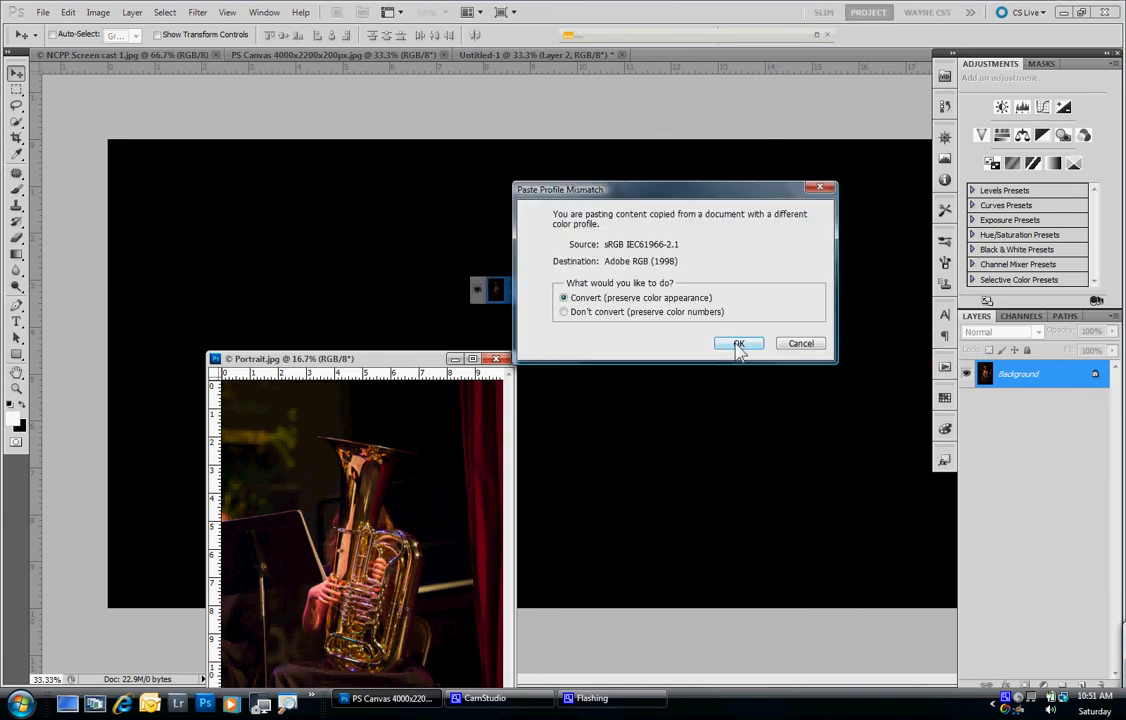
{"action": "left_click", "coordinate": [737, 344]}
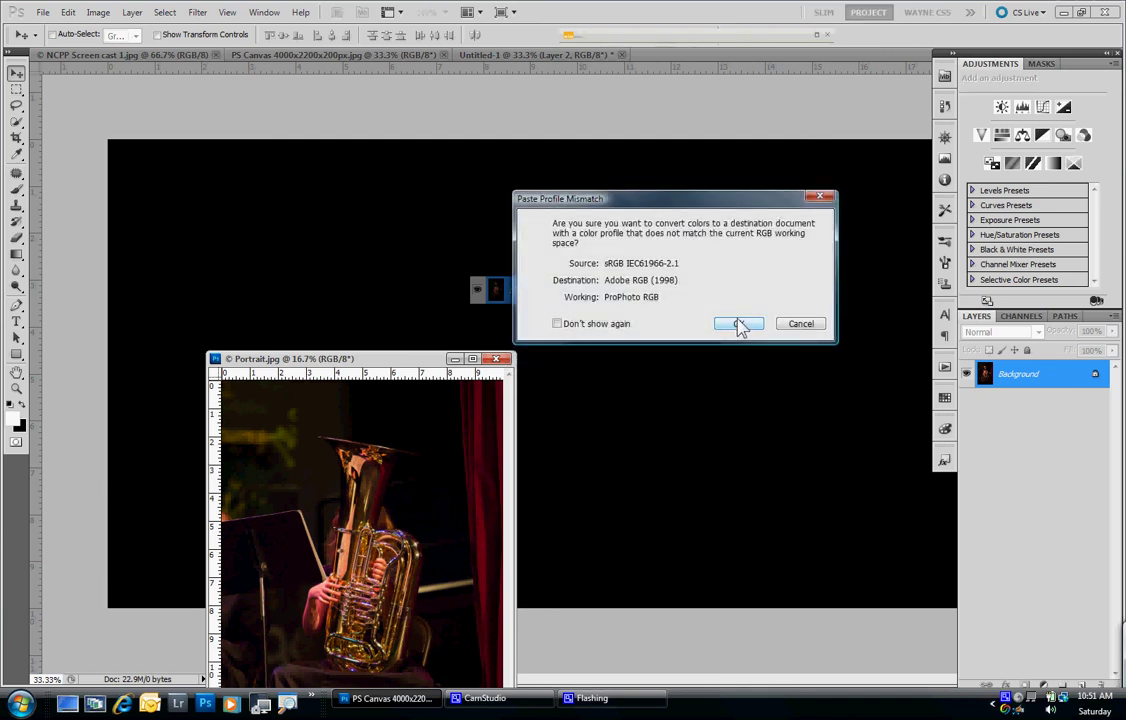
{"action": "left_click", "coordinate": [738, 324]}
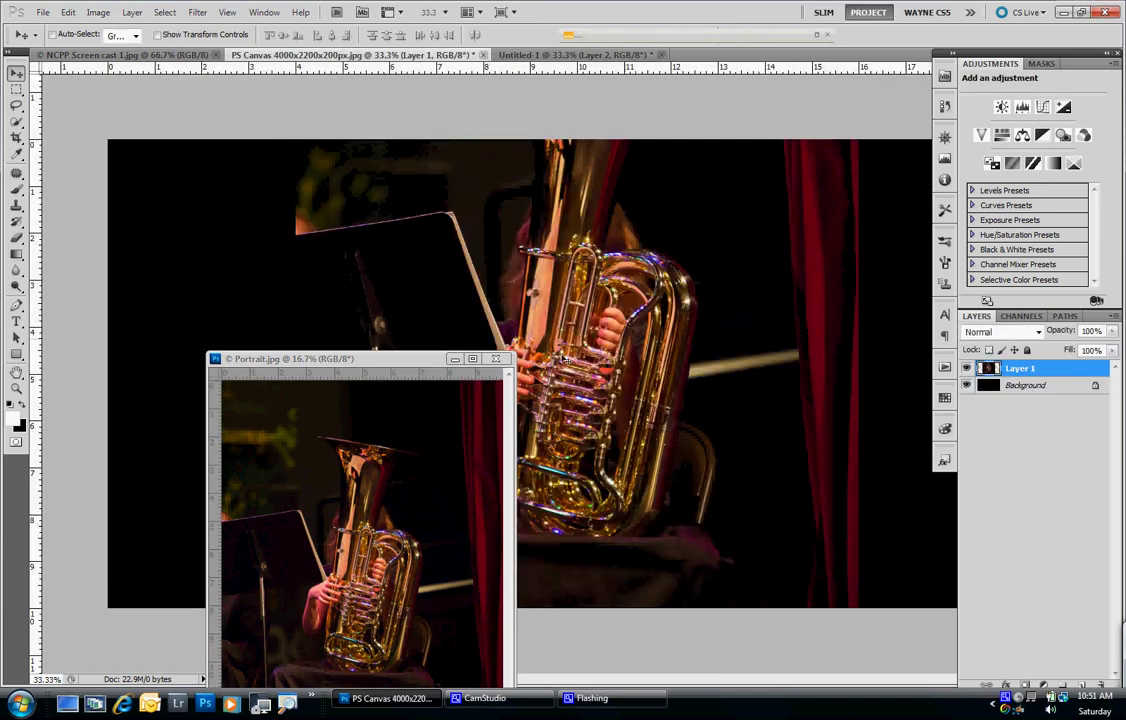
{"action": "left_click", "coordinate": [496, 359]}
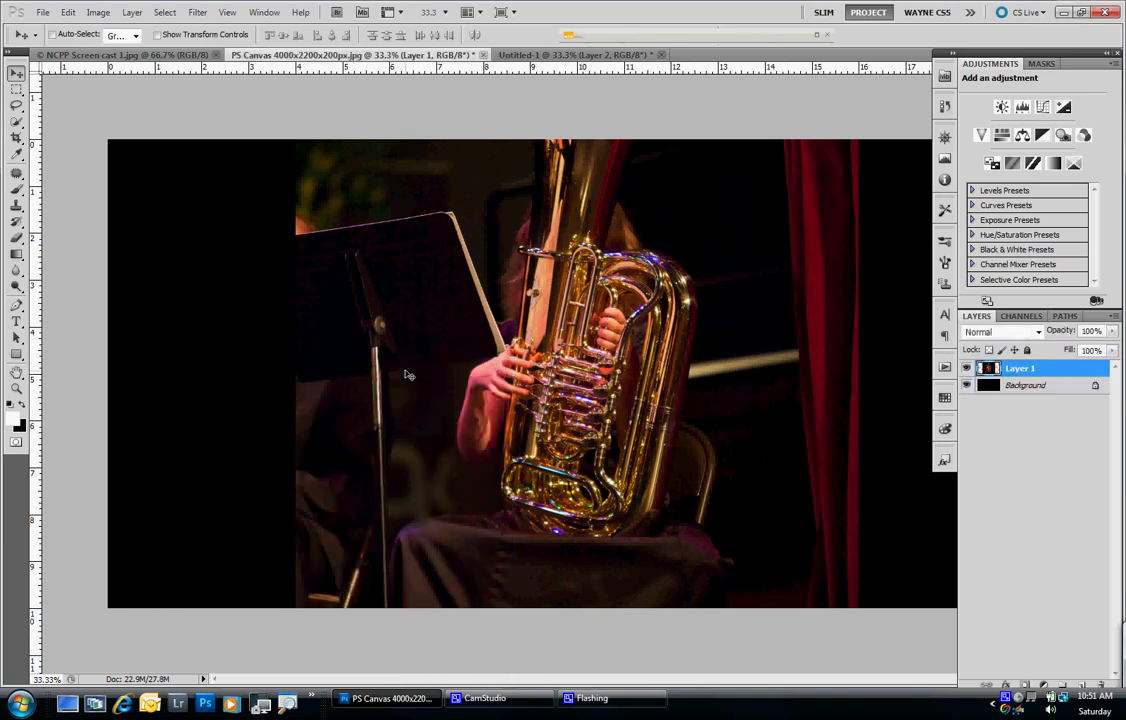
- Scale the tuba portrait to about 51% and place it near the canvas top
{"action": "key", "text": "ctrl+t"}
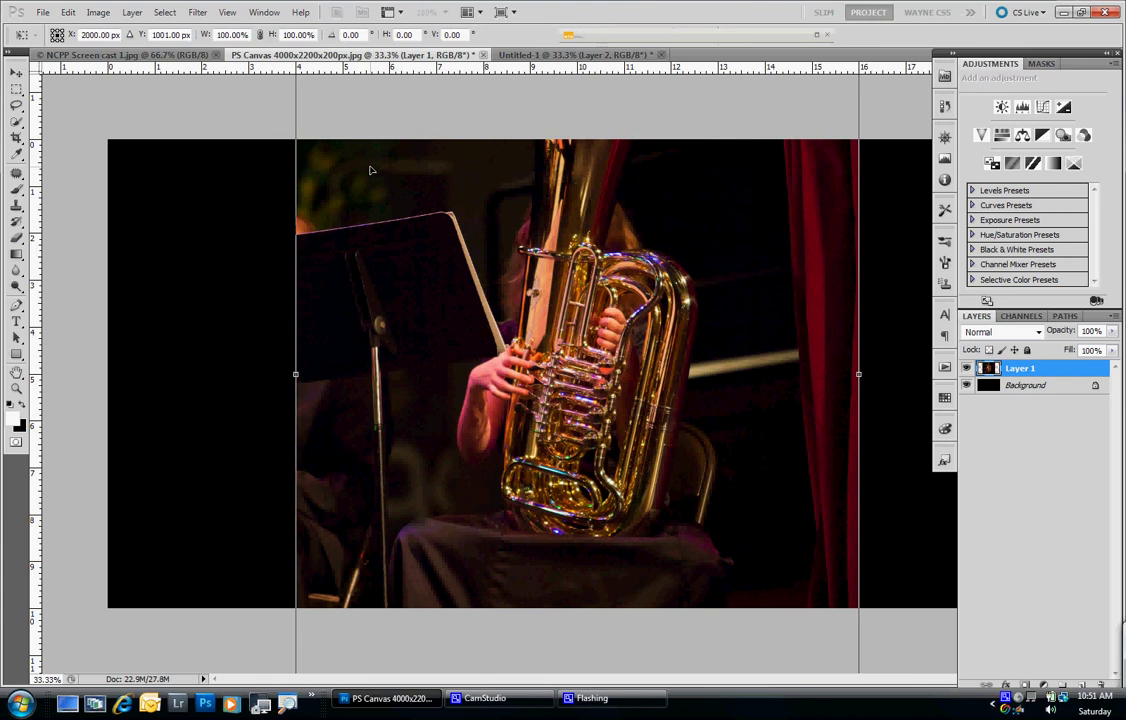
{"action": "left_click_drag", "start_coordinate": [370, 170], "coordinate": [450, 346]}
{"action": "left_click_drag", "start_coordinate": [515, 395], "coordinate": [437, 175]}
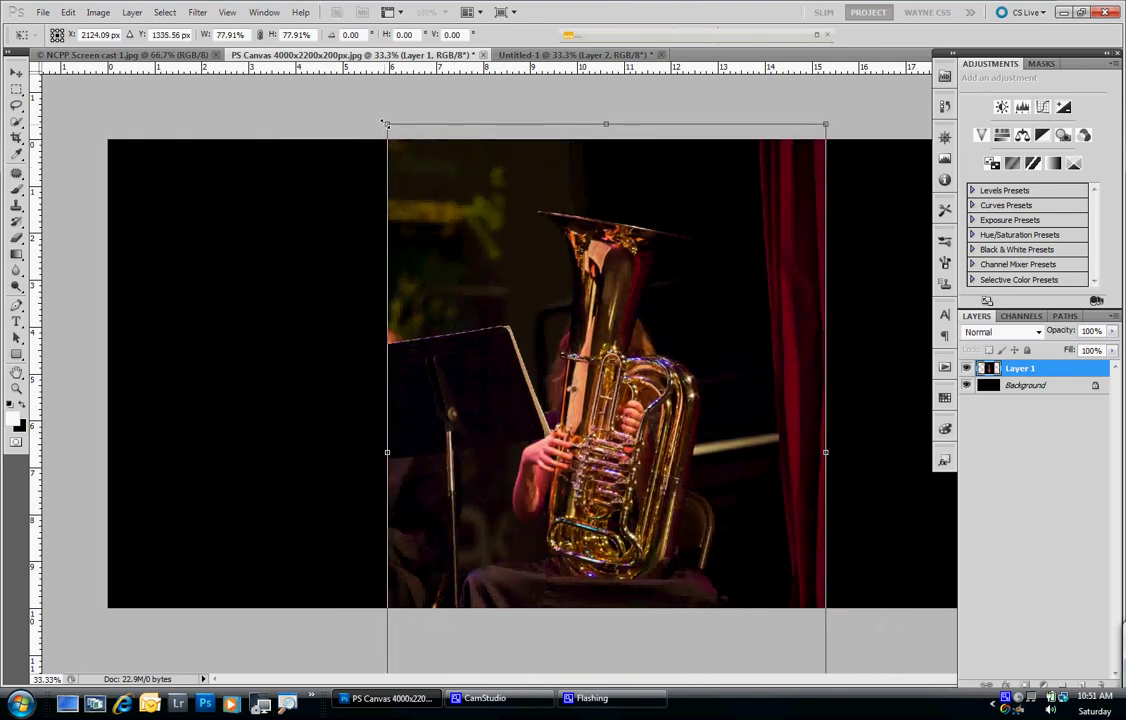
{"action": "left_click_drag", "start_coordinate": [387, 124], "coordinate": [515, 178]}
{"action": "left_click_drag", "start_coordinate": [565, 237], "coordinate": [557, 212]}
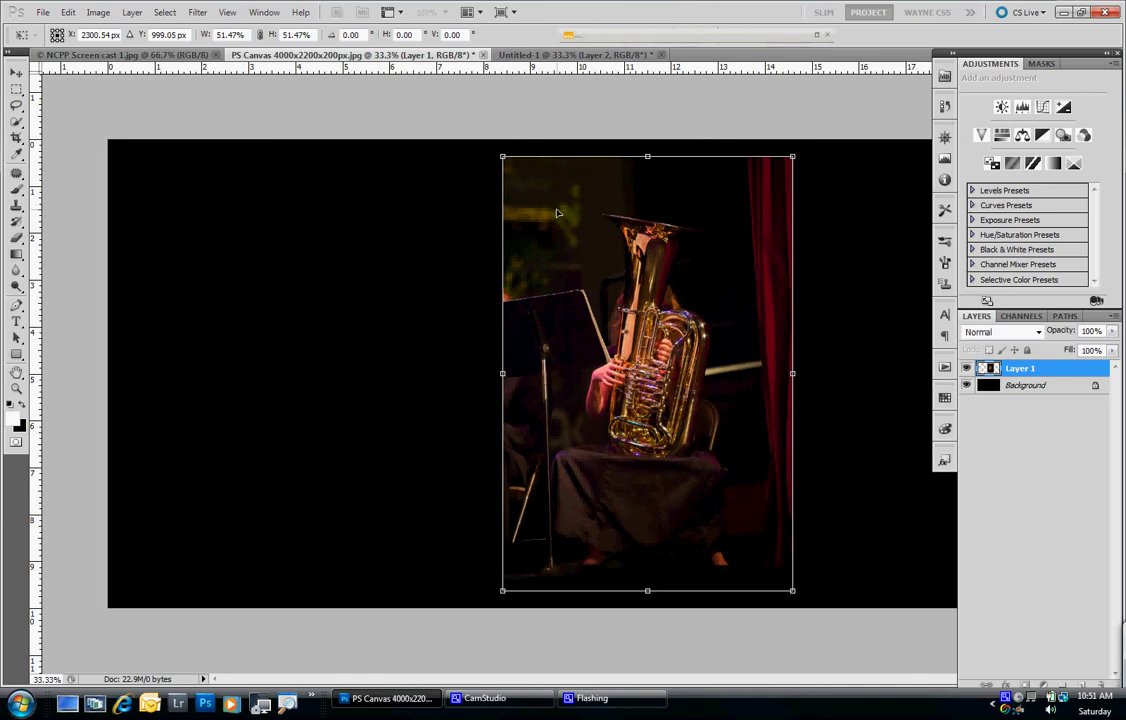
{"action": "key", "text": "Return"}
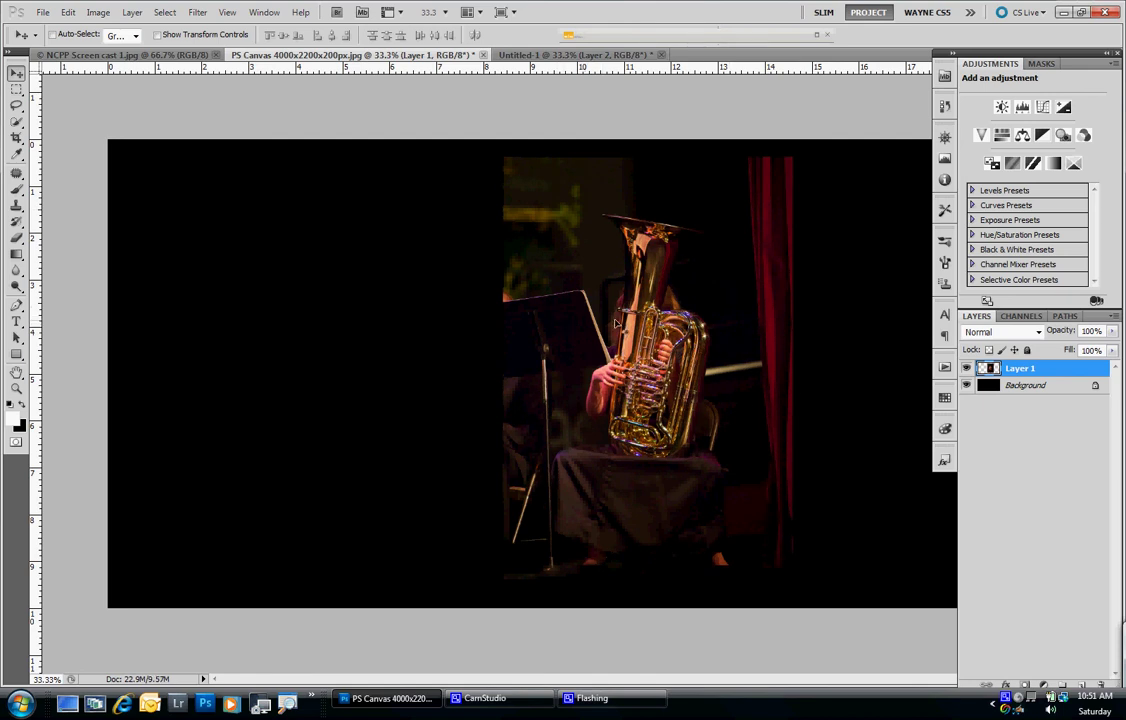
- Nudge the portrait further right and slightly down with the arrow keys
{"action": "key", "text": "shift+Right"}
{"action": "key", "text": "shift+Right"}
{"action": "key", "text": "shift+Right"}
{"action": "key", "text": "shift+Right"}
{"action": "key", "text": "shift+Right"}
{"action": "key", "text": "shift+Right"}
{"action": "key", "text": "shift+Right"}
{"action": "key", "text": "shift+Right"}
{"action": "key", "text": "shift+Right"}
{"action": "key", "text": "shift+Right"}
{"action": "key", "text": "shift+Right"}
{"action": "key", "text": "shift+Right"}
{"action": "key", "text": "shift+Right"}
{"action": "key", "text": "shift+Right"}
{"action": "key", "text": "shift+Right"}
{"action": "key", "text": "shift+Right"}
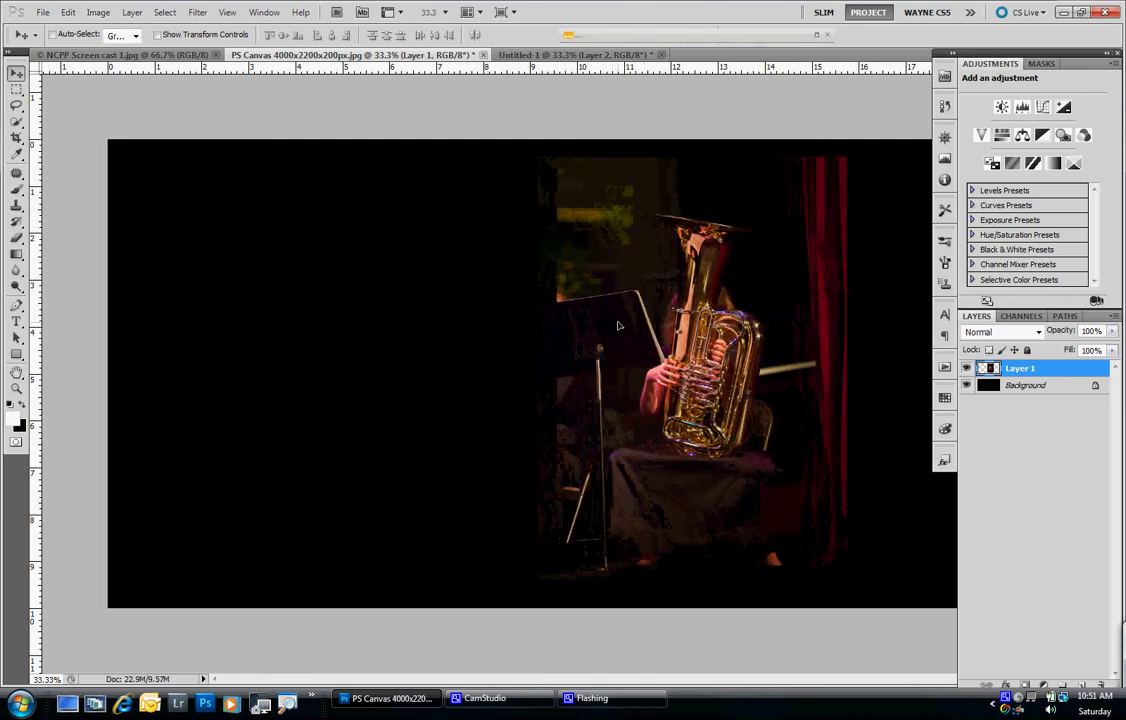
{"action": "key", "text": "Right"}
{"action": "key", "text": "Right"}
{"action": "key", "text": "Right"}
{"action": "key", "text": "Right"}
{"action": "key", "text": "Right"}
{"action": "key", "text": "Right"}
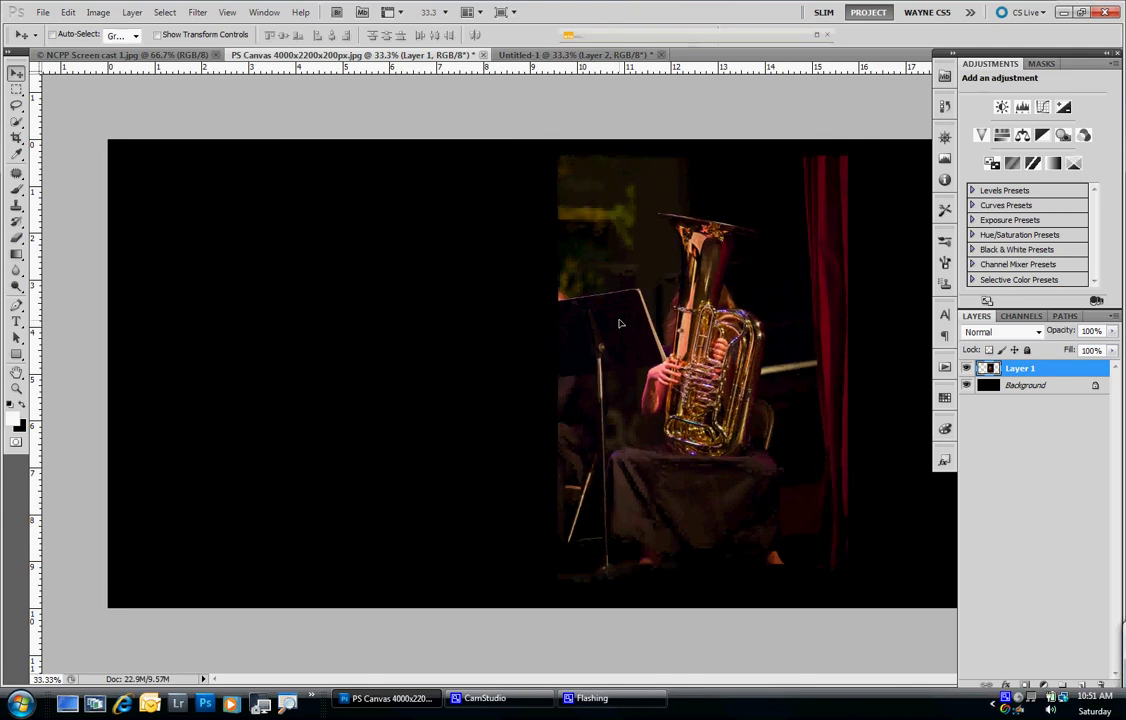
{"action": "key", "text": "Down"}
{"action": "key", "text": "Down"}
{"action": "key", "text": "Down"}
{"action": "key", "text": "Down"}
{"action": "key", "text": "Down"}
{"action": "key", "text": "Down"}
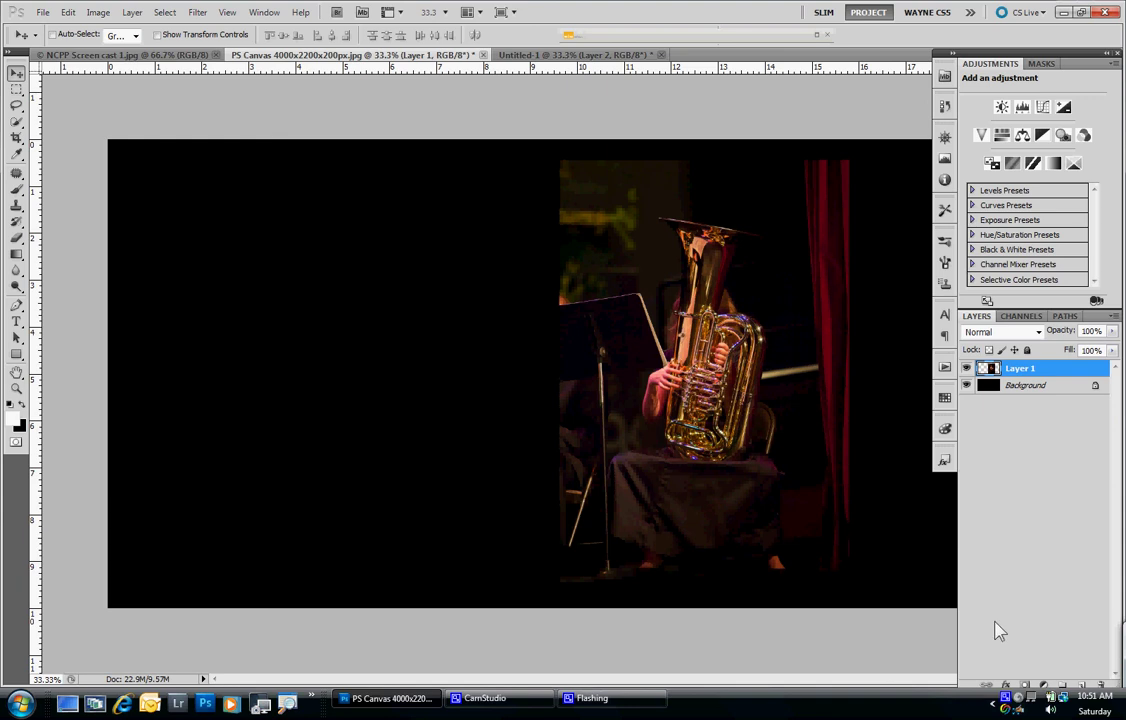
- Give Layer 1 a 3 px Stroke in tan e0ad79 sampled from the photo
{"action": "double_click", "coordinate": [1058, 372]}
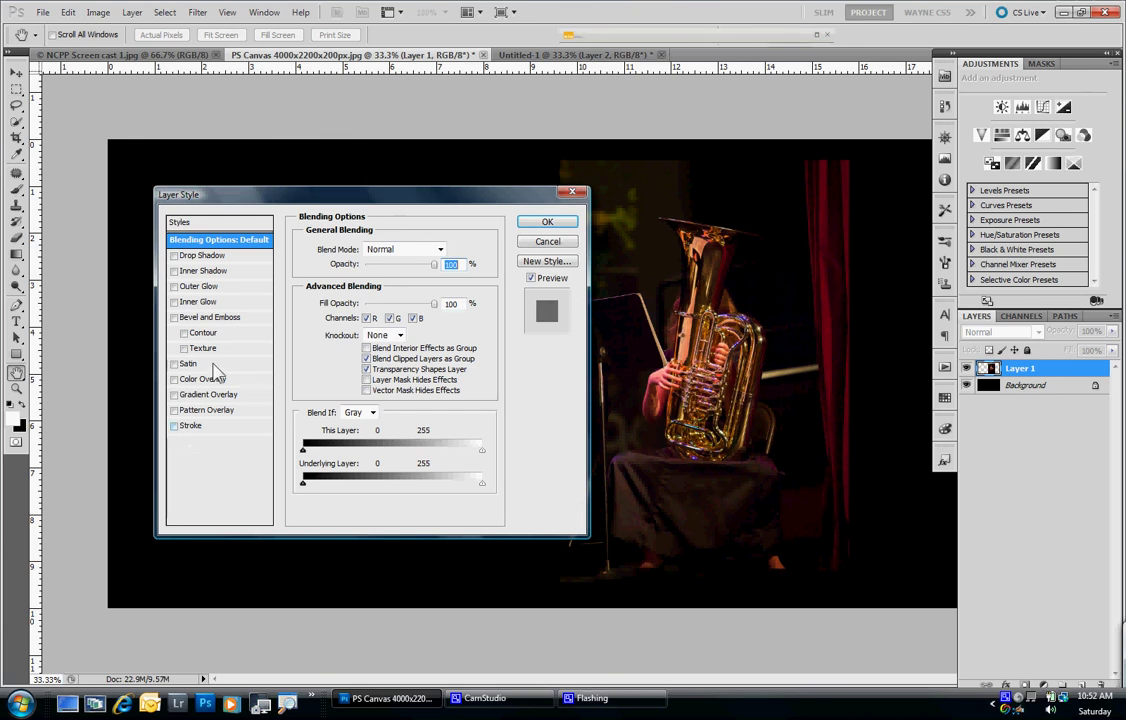
{"action": "left_click", "coordinate": [191, 427]}
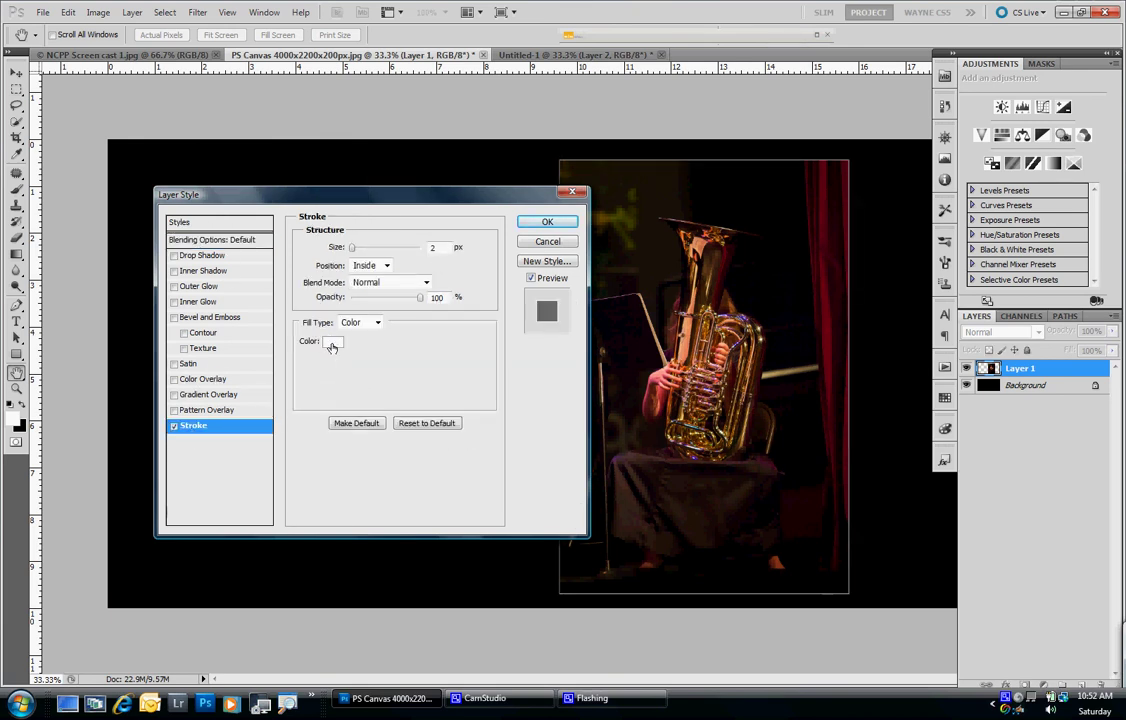
{"action": "left_click", "coordinate": [332, 345]}
{"action": "left_click", "coordinate": [608, 296]}
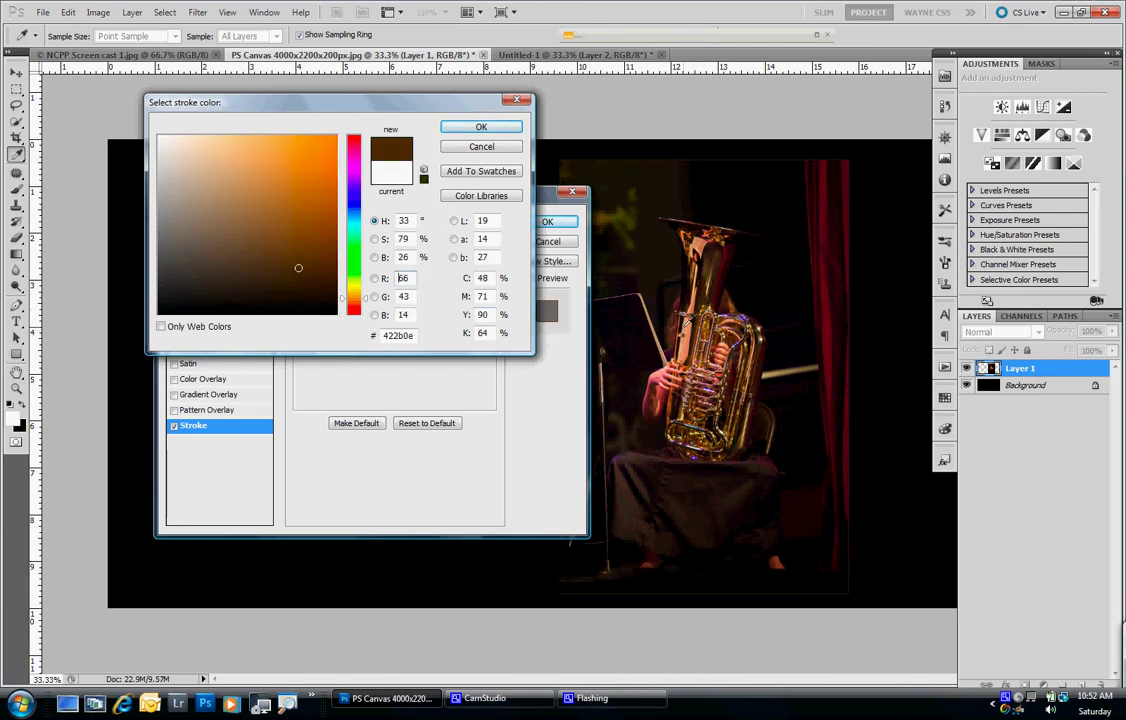
{"action": "left_click", "coordinate": [688, 320]}
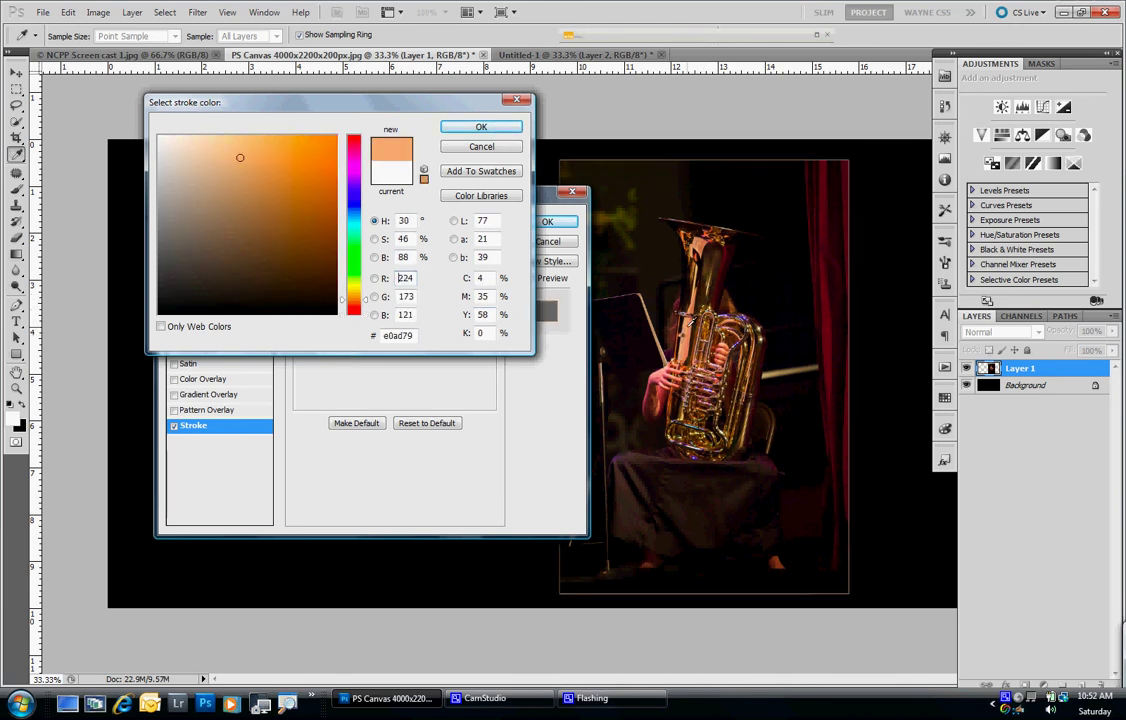
{"action": "left_click", "coordinate": [474, 130]}
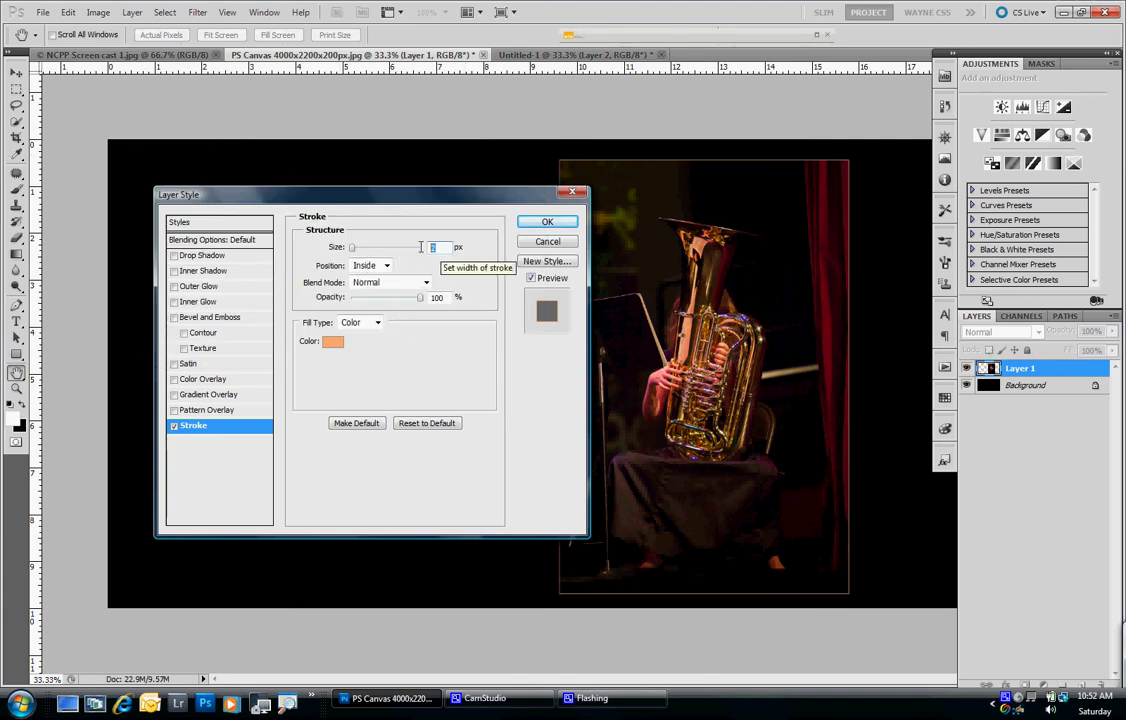
{"action": "type", "text": "5"}
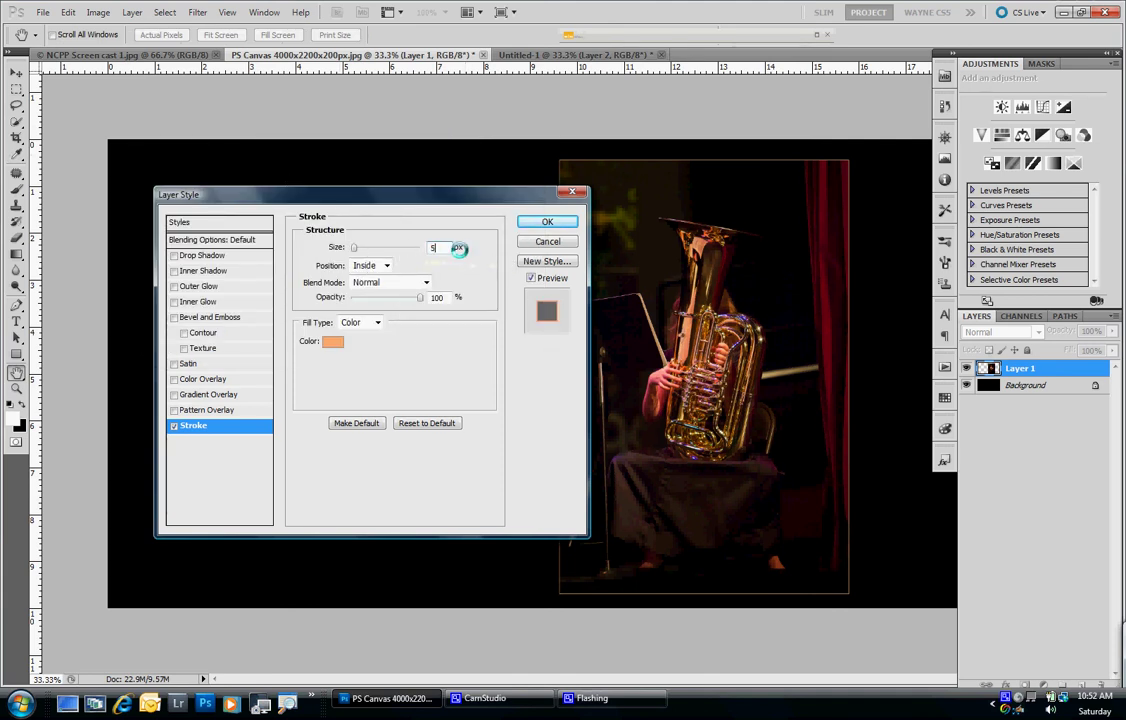
{"action": "key", "text": "Return"}
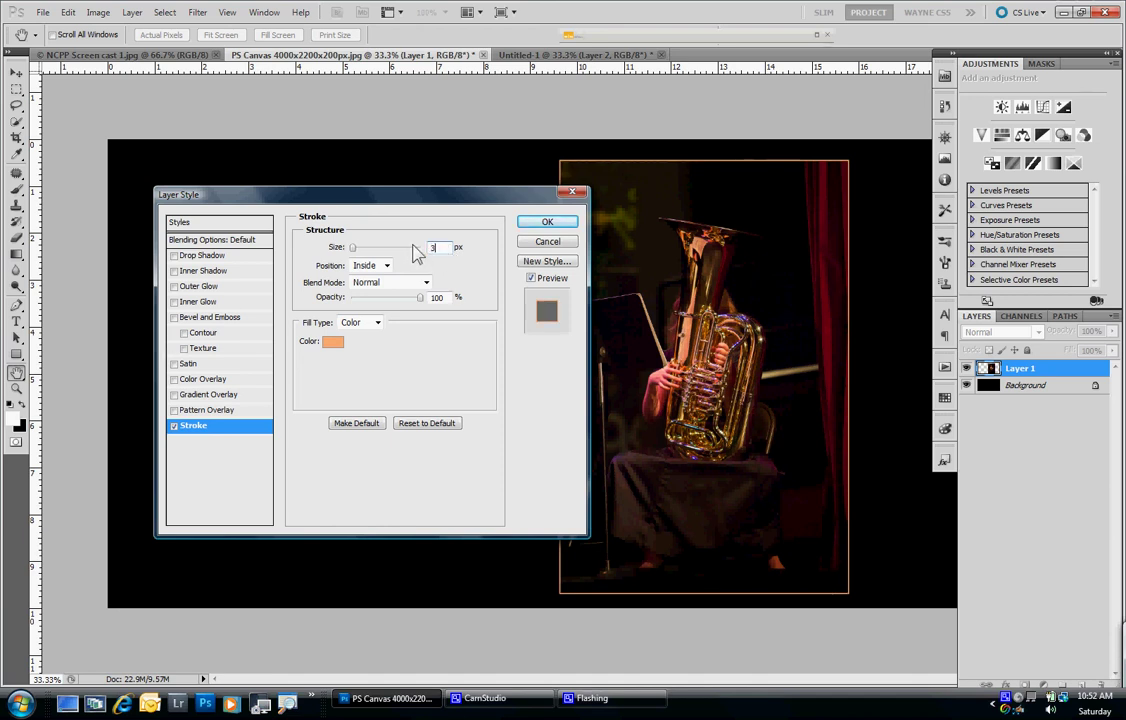
{"action": "type", "text": "3"}
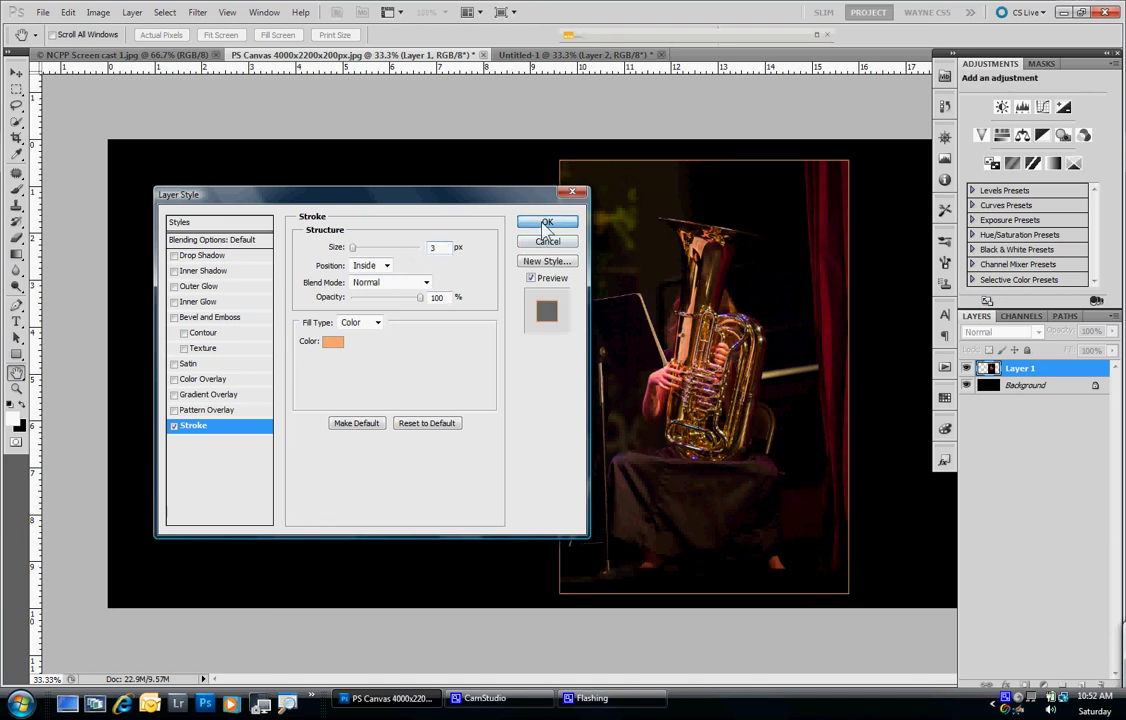
{"action": "left_click", "coordinate": [545, 224]}
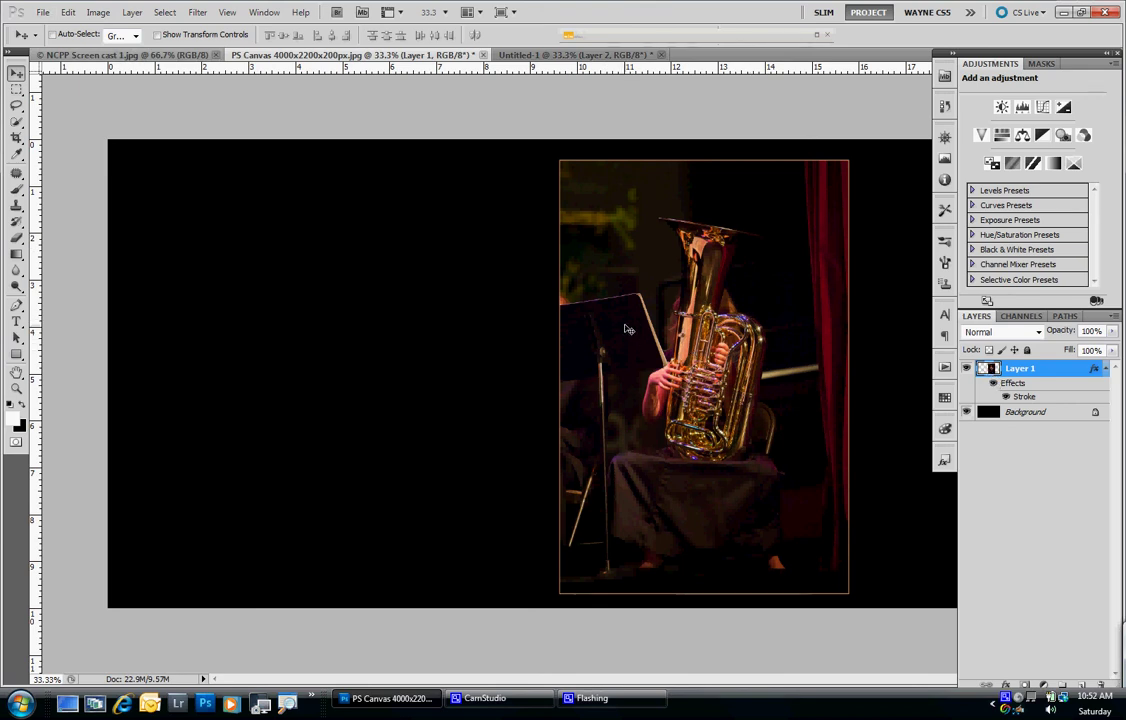
- Align the photo to the Background's horizontal and vertical centres, then reselect Background alone
{"action": "left_click_drag", "start_coordinate": [550, 292], "coordinate": [604, 320]}
{"action": "left_click_drag", "start_coordinate": [693, 318], "coordinate": [654, 315]}
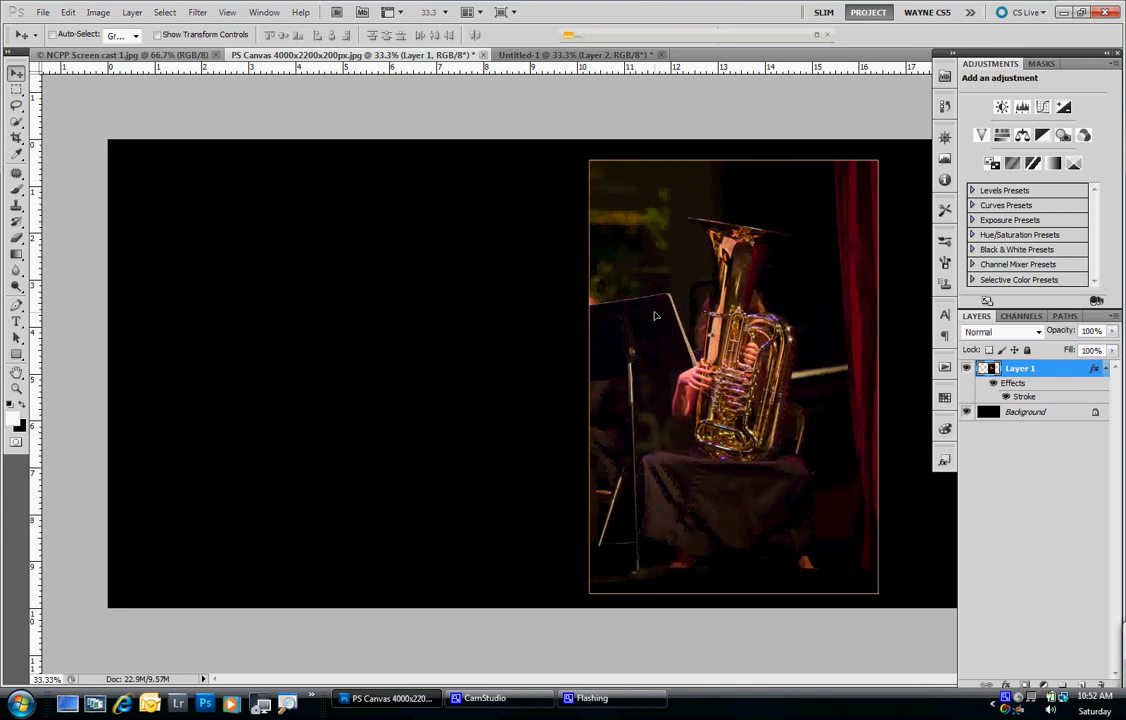
{"action": "left_click", "coordinate": [1064, 413], "text": "shift"}
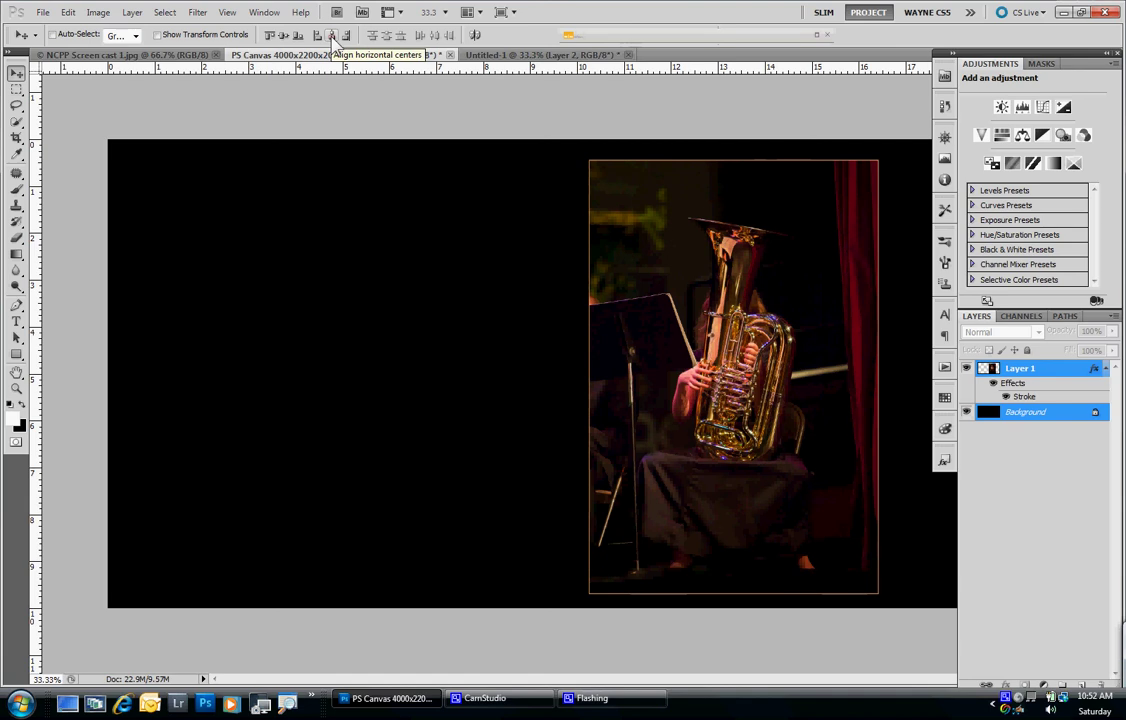
{"action": "left_click", "coordinate": [333, 36]}
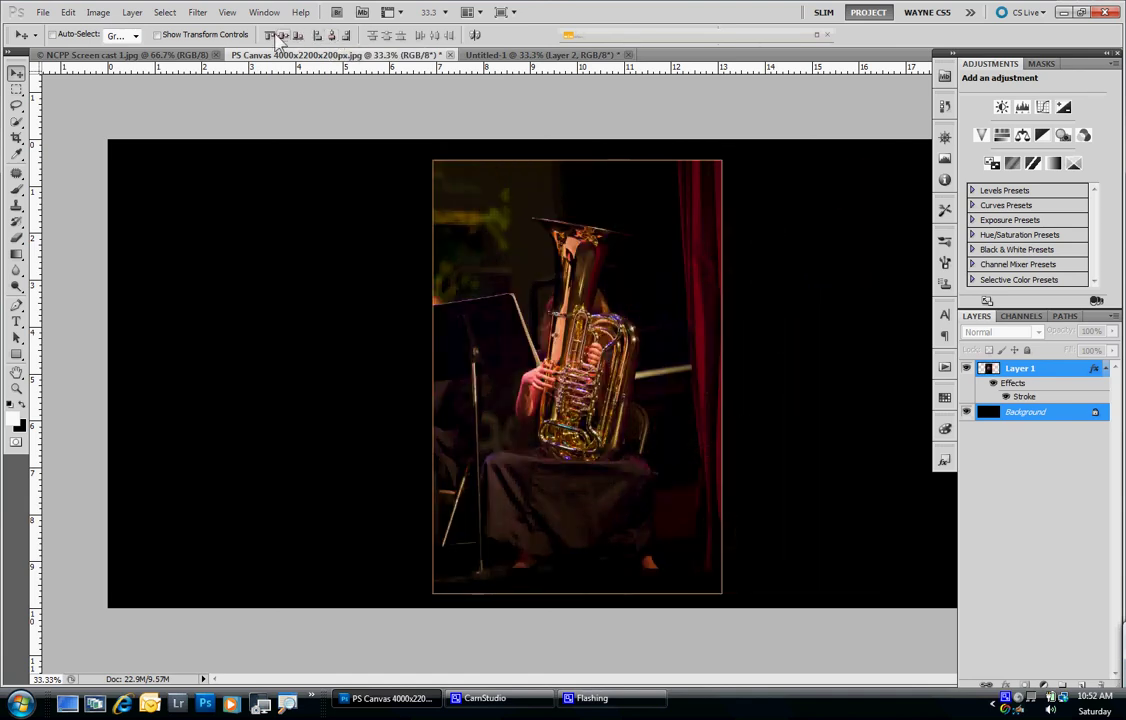
{"action": "left_click", "coordinate": [283, 36]}
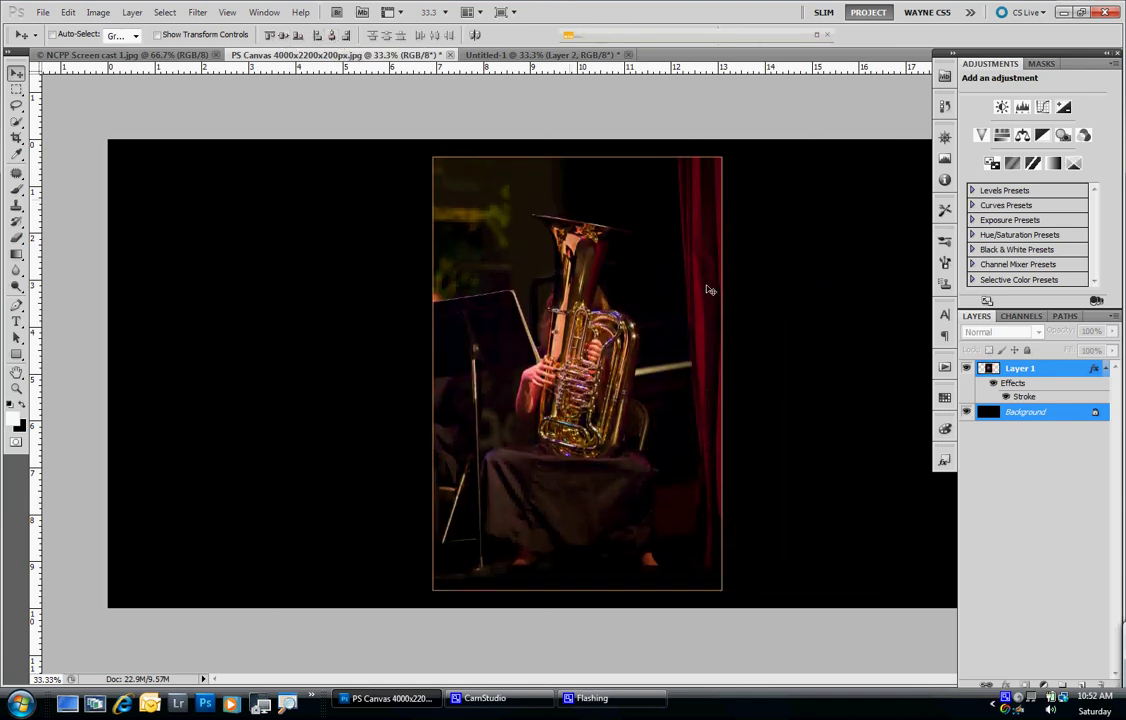
{"action": "left_click", "coordinate": [1058, 418]}
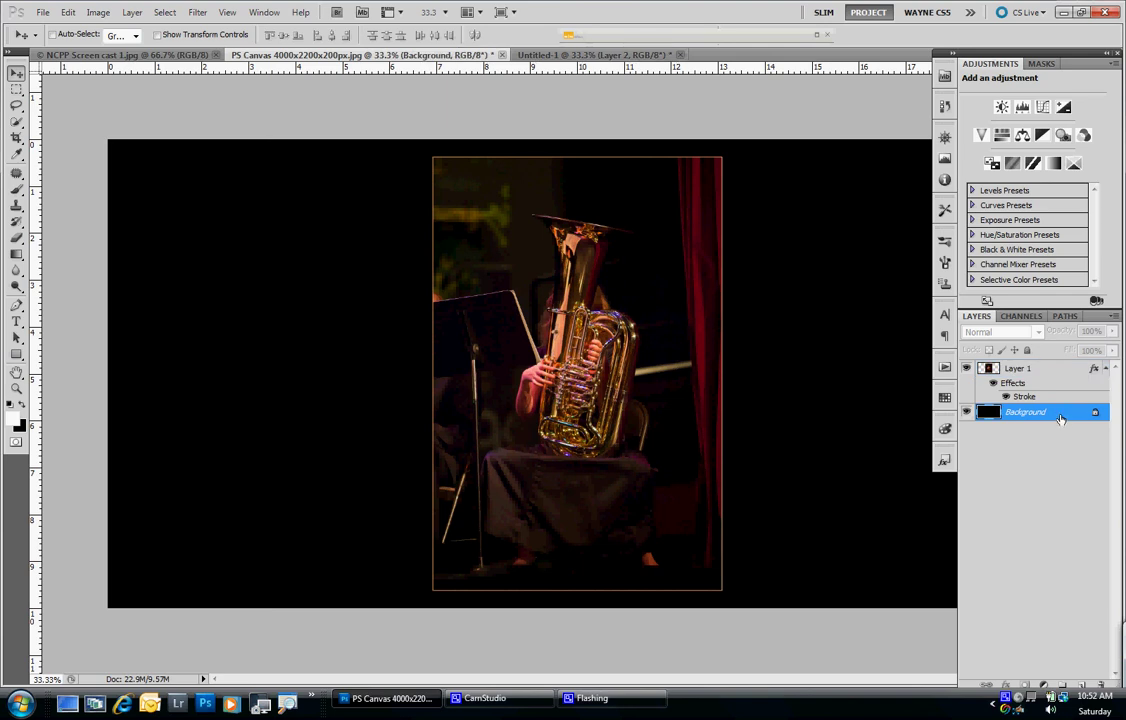
- Convert Background into Layer 0 and set the foreground colour to rust-brown 783d1e
{"action": "double_click", "coordinate": [1060, 418]}
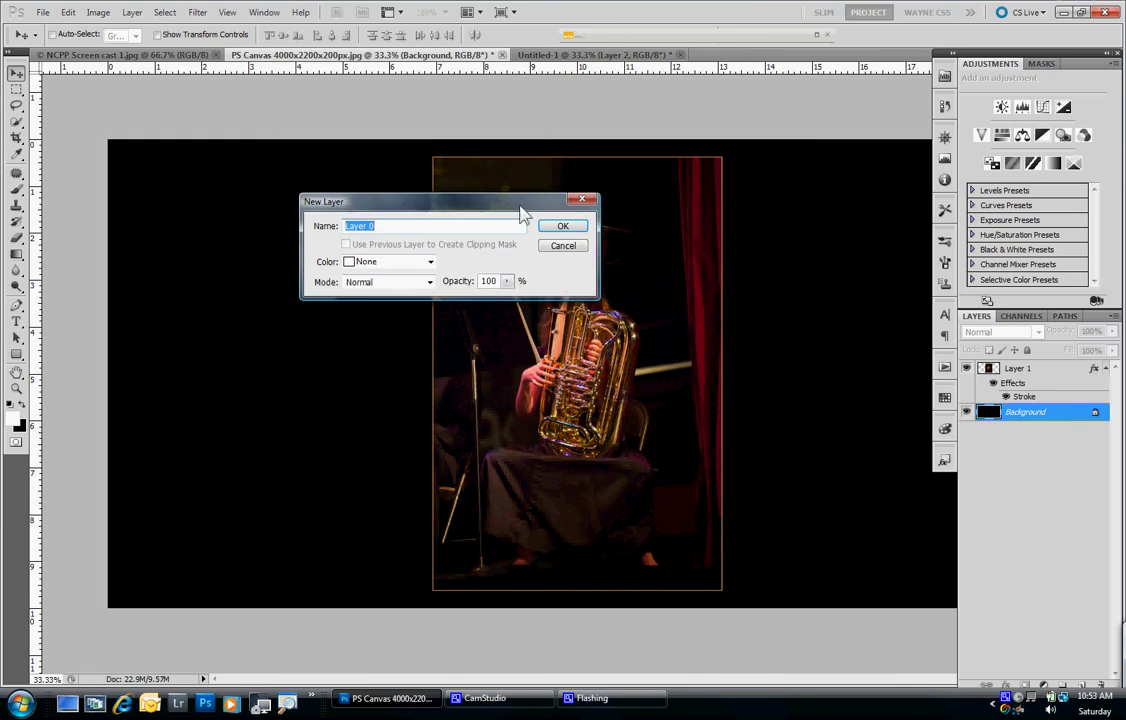
{"action": "left_click", "coordinate": [564, 229]}
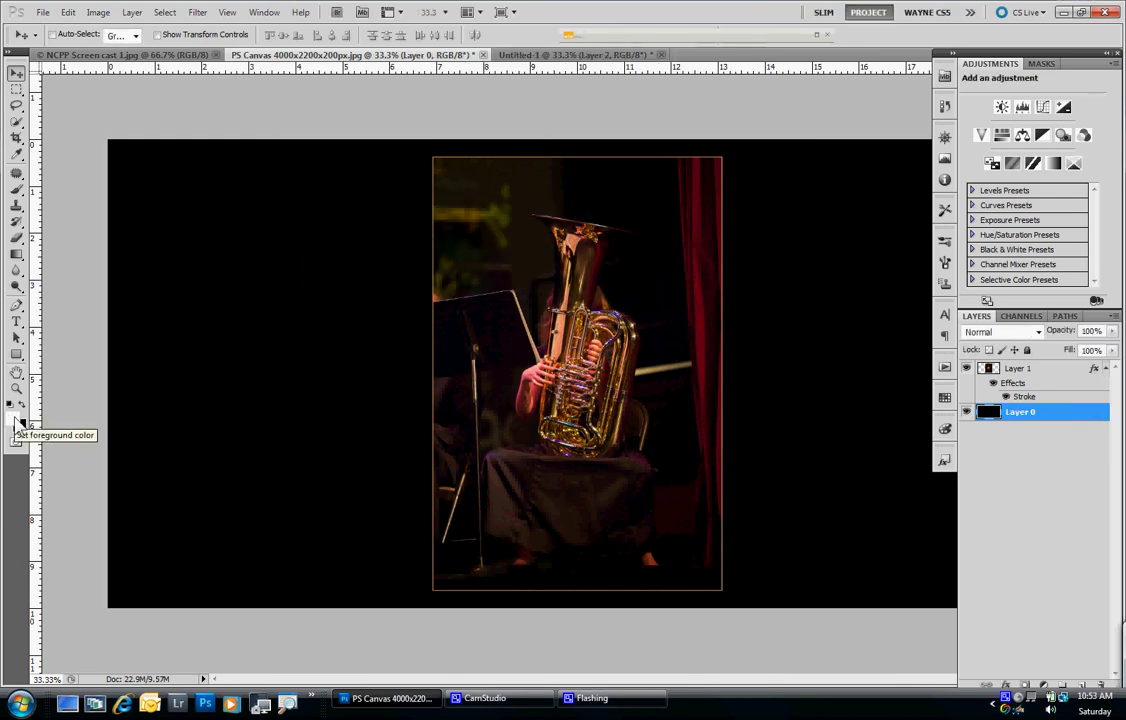
{"action": "left_click", "coordinate": [12, 424]}
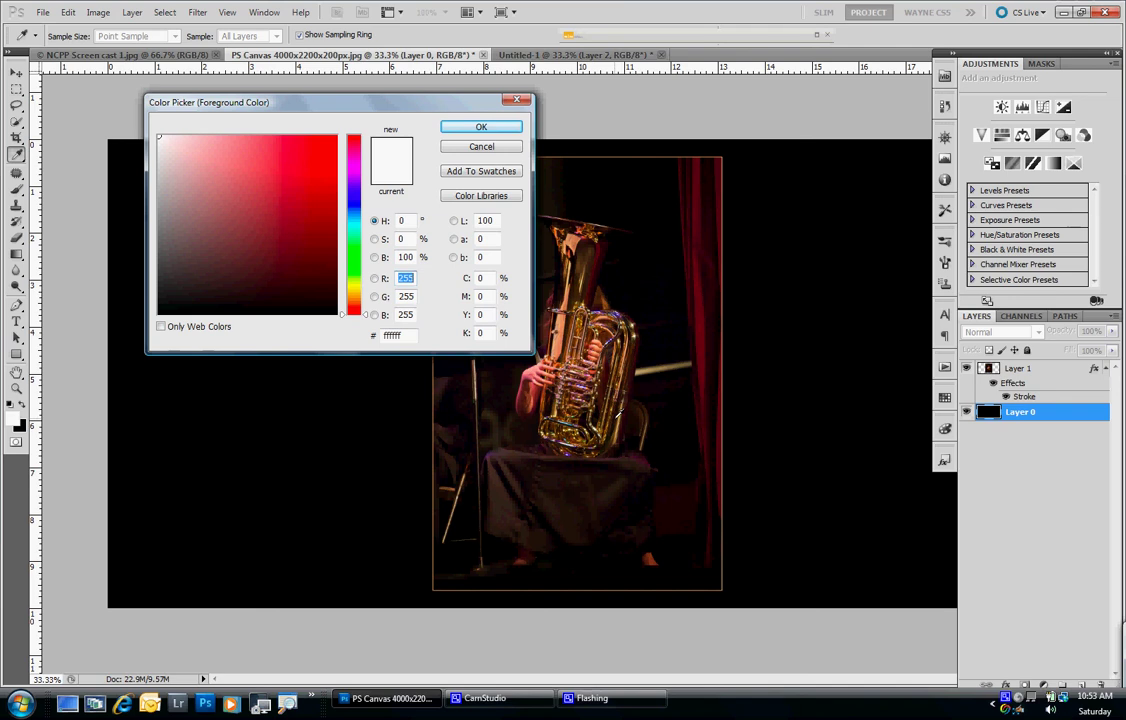
{"action": "left_click", "coordinate": [614, 418]}
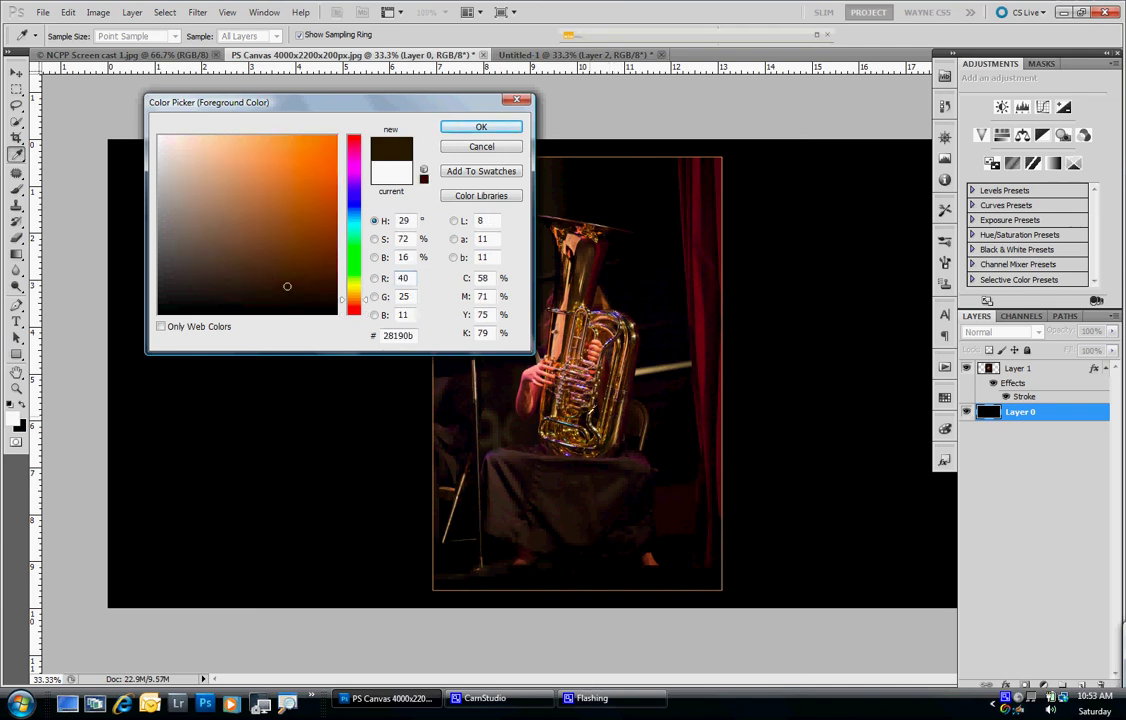
{"action": "left_click", "coordinate": [563, 341]}
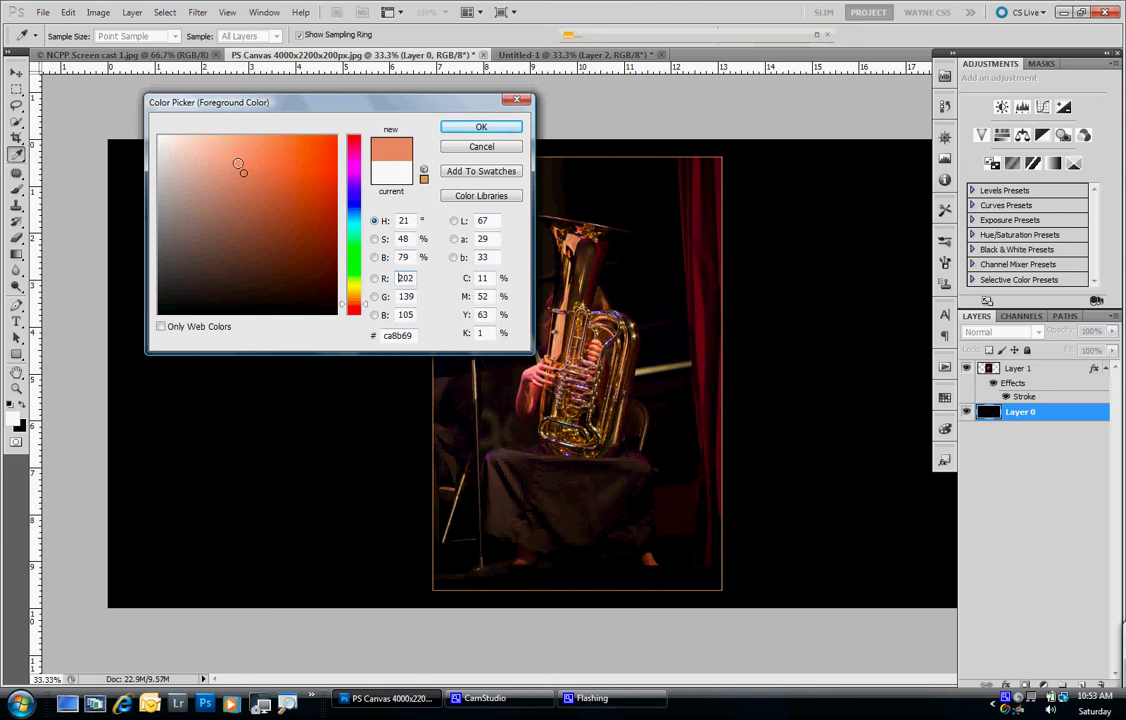
{"action": "left_click_drag", "start_coordinate": [242, 175], "coordinate": [293, 230]}
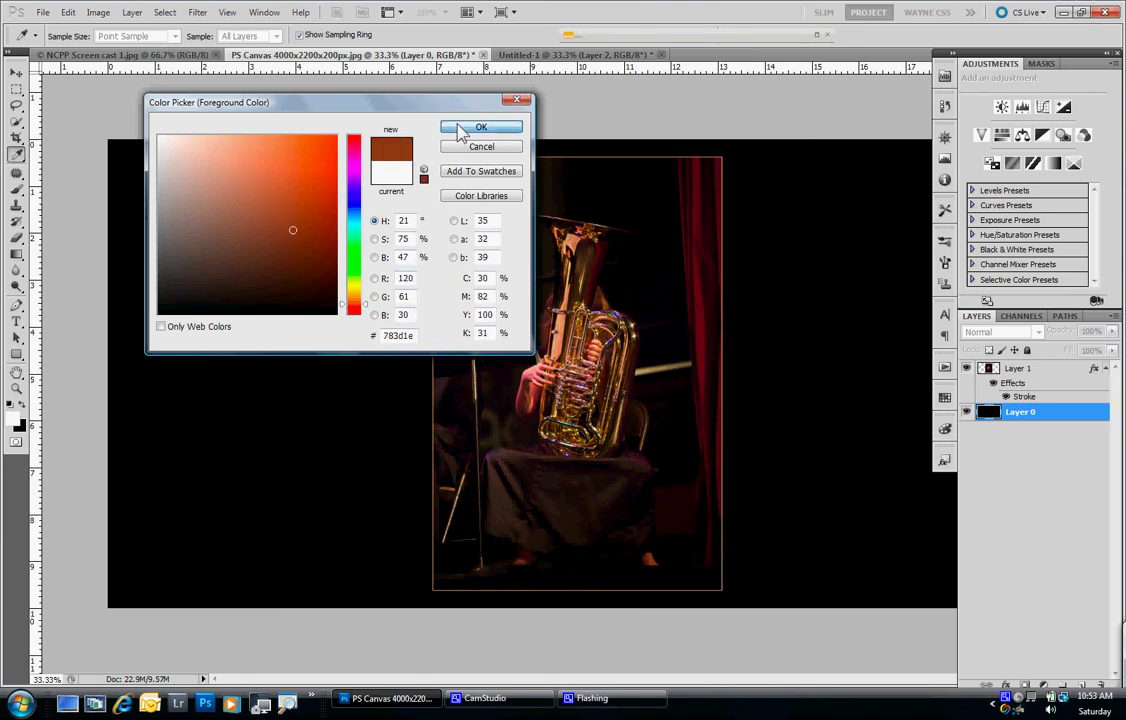
{"action": "left_click", "coordinate": [460, 133]}
{"action": "key", "text": "v"}
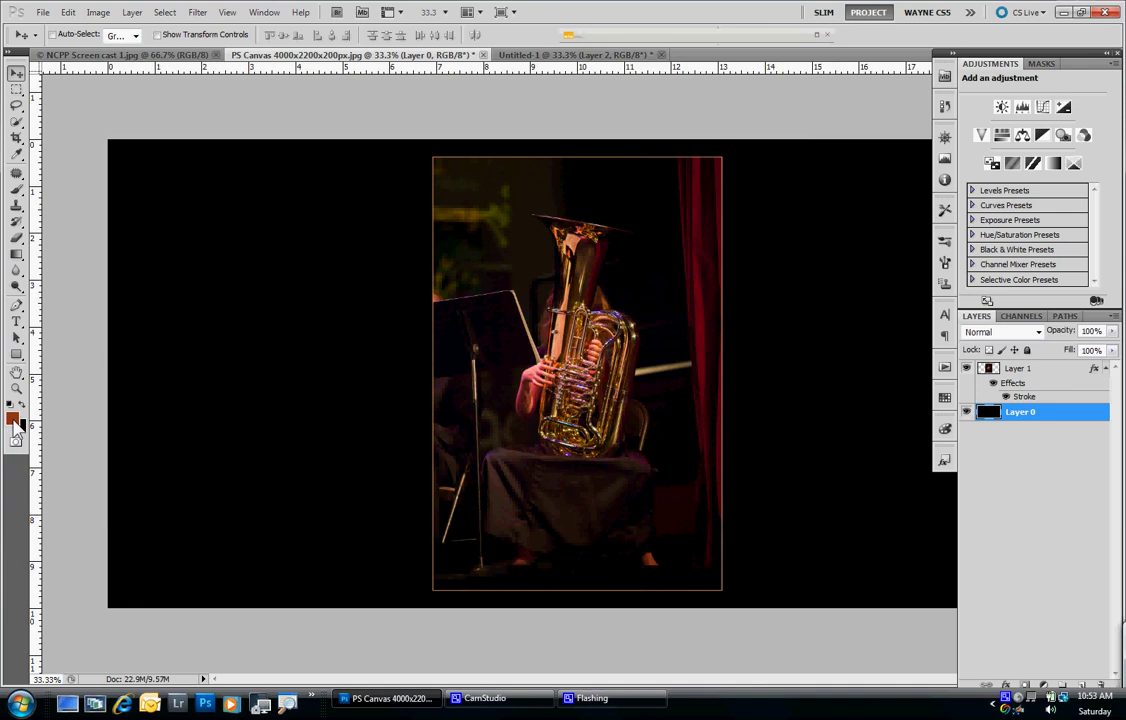
- Fill Layer 0 with the rust-brown foreground colour using Edit > Fill
{"action": "left_click", "coordinate": [68, 14]}
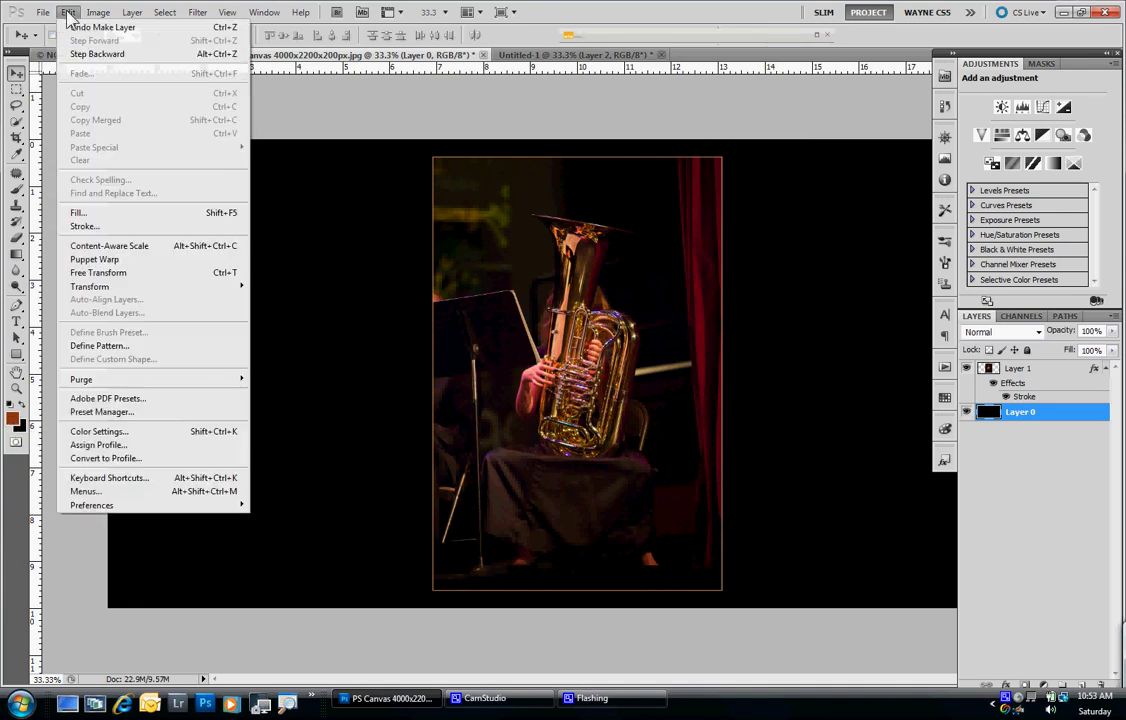
{"action": "left_click", "coordinate": [78, 212]}
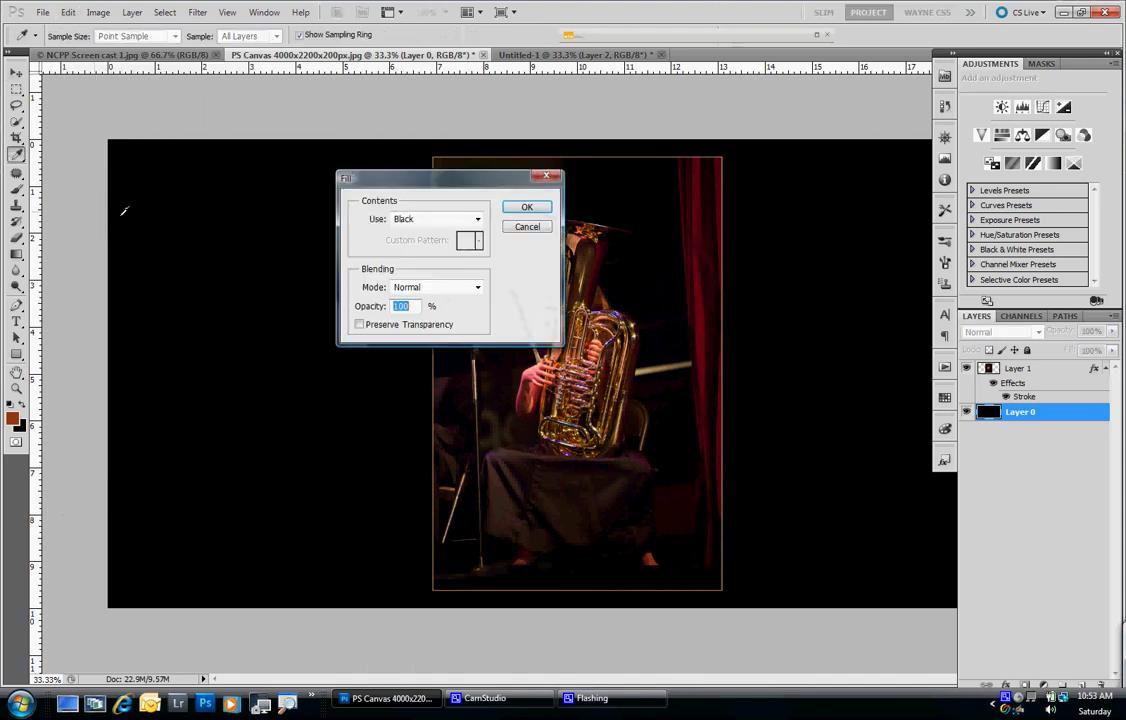
{"action": "left_click", "coordinate": [478, 219]}
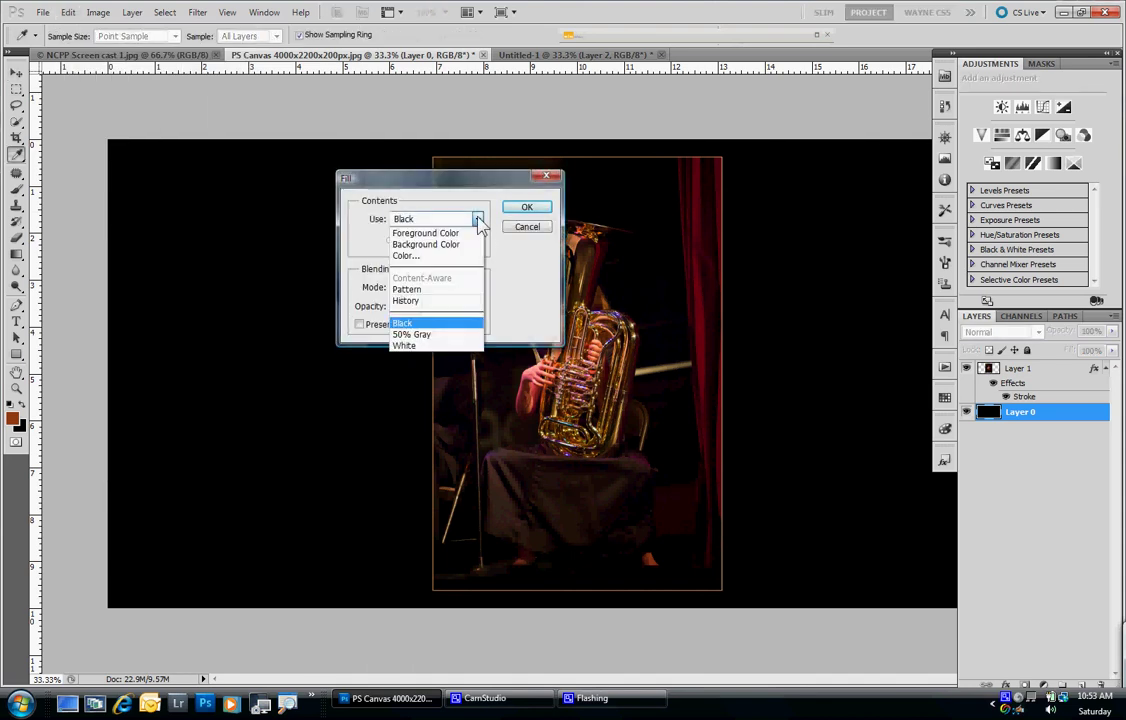
{"action": "left_click", "coordinate": [428, 233]}
{"action": "left_click", "coordinate": [522, 209]}
{"action": "key", "text": "v"}
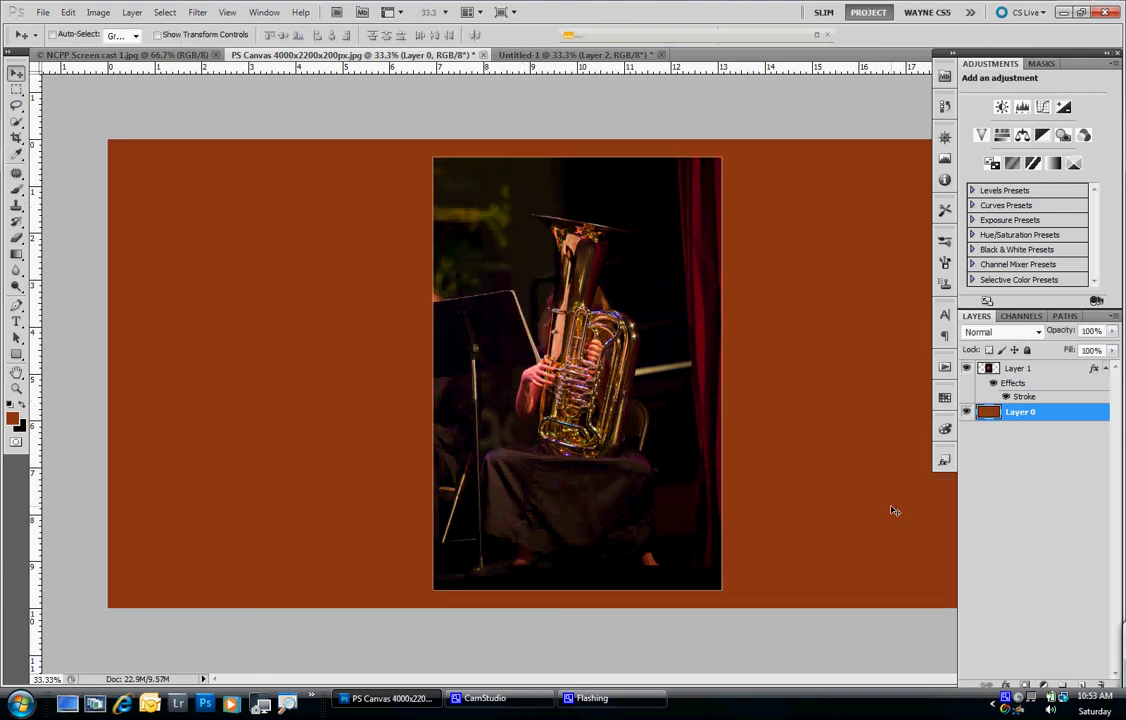
- Save a copy of the image in JPEG format under a new file name
{"action": "left_click", "coordinate": [43, 13]}
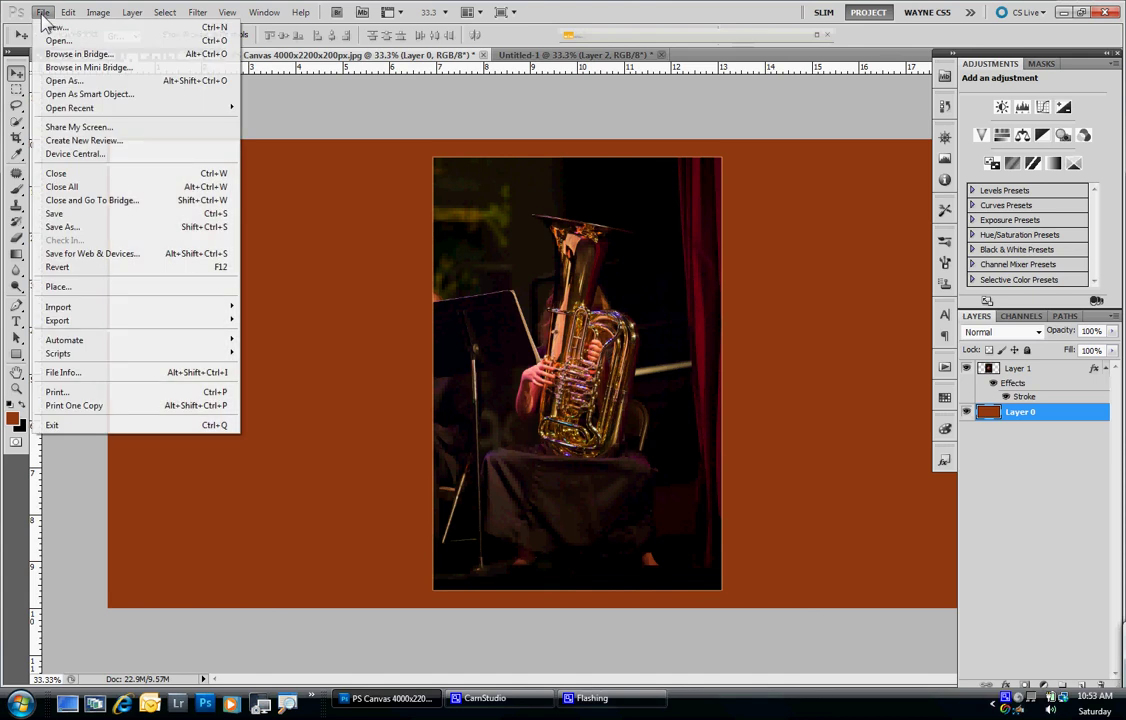
{"action": "left_click", "coordinate": [66, 227]}
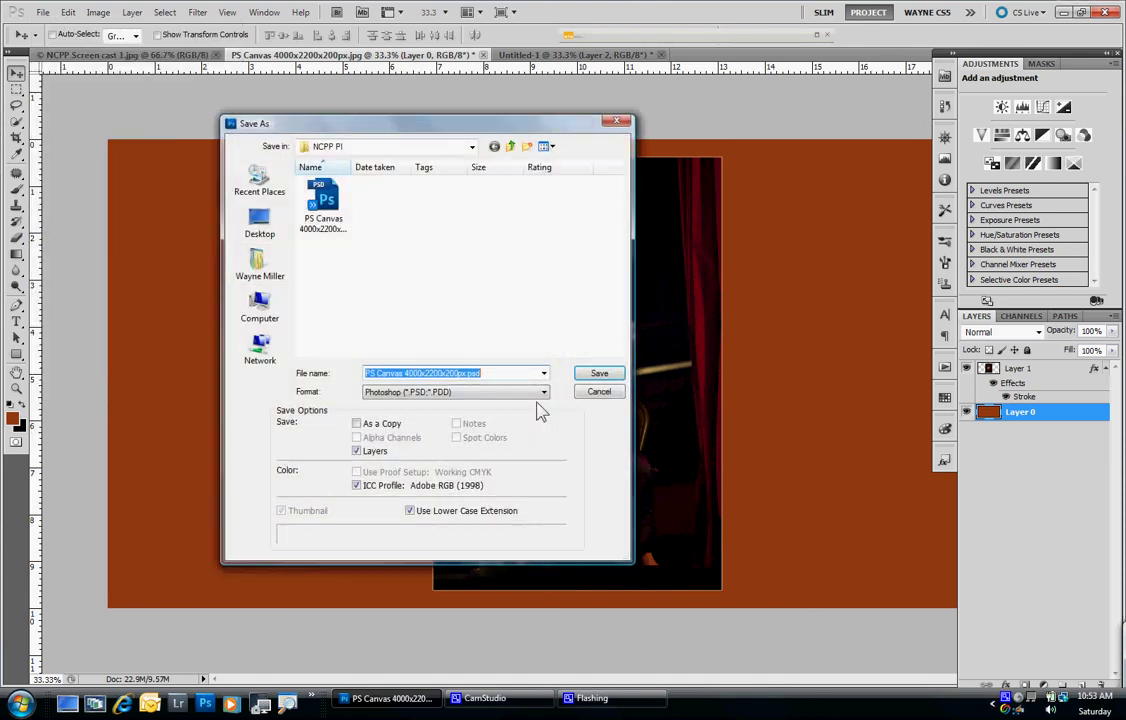
{"action": "left_click", "coordinate": [544, 392]}
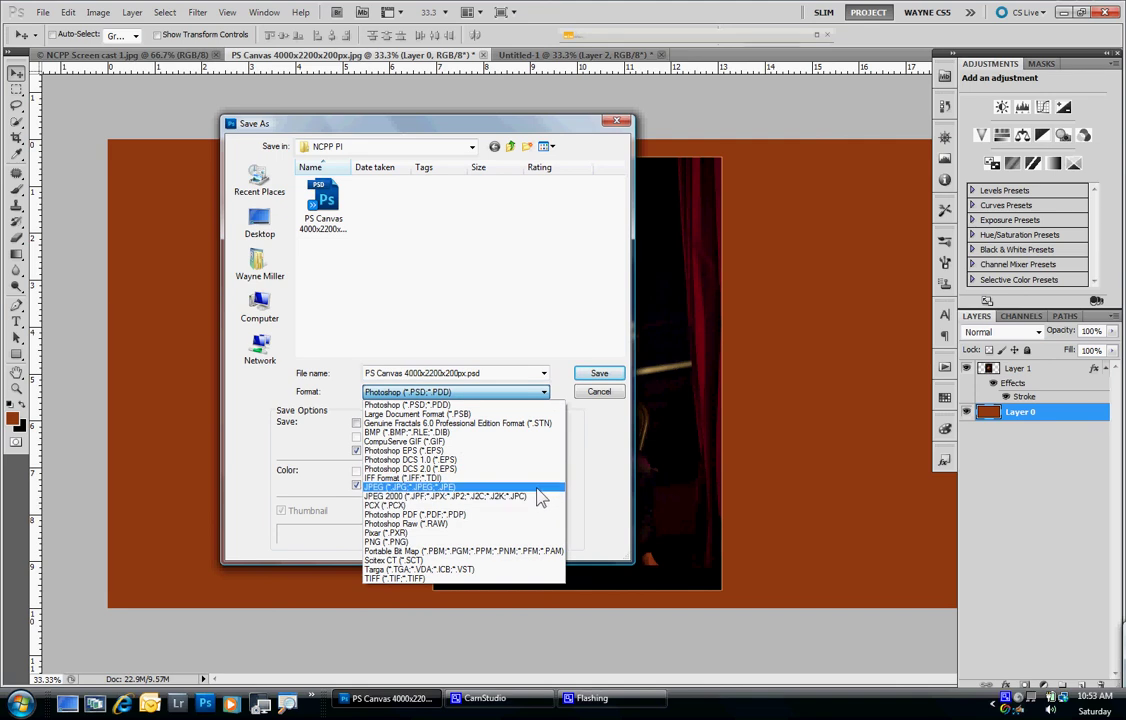
{"action": "left_click", "coordinate": [540, 498]}
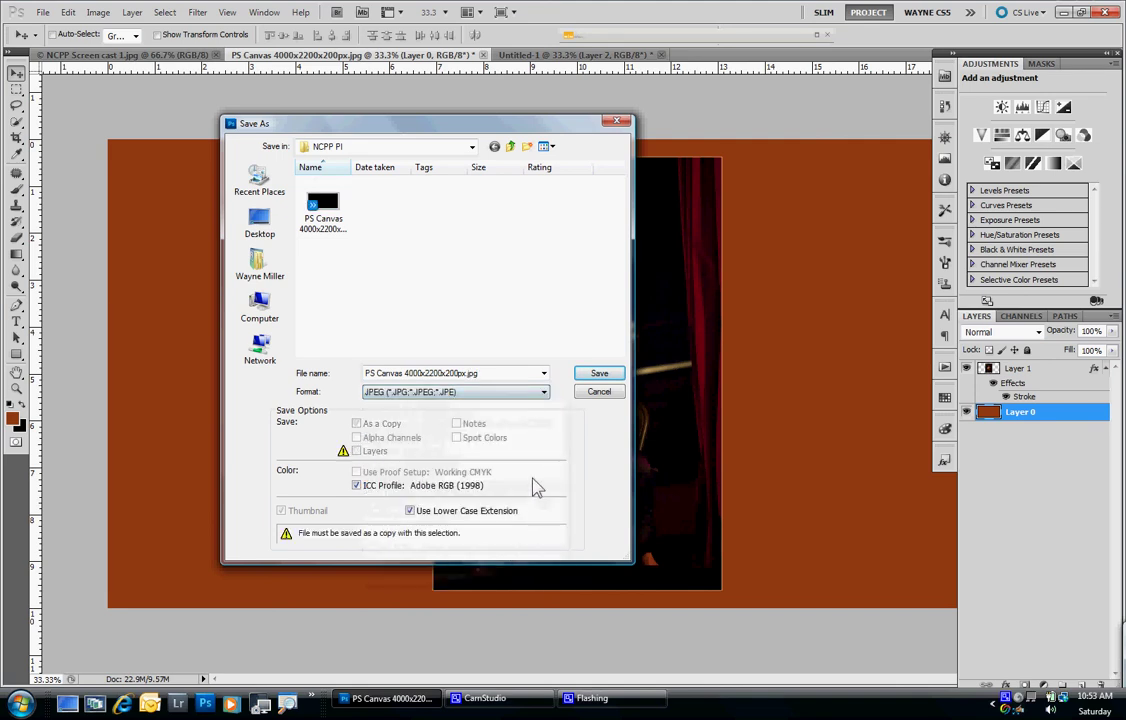
{"action": "left_click", "coordinate": [499, 372]}
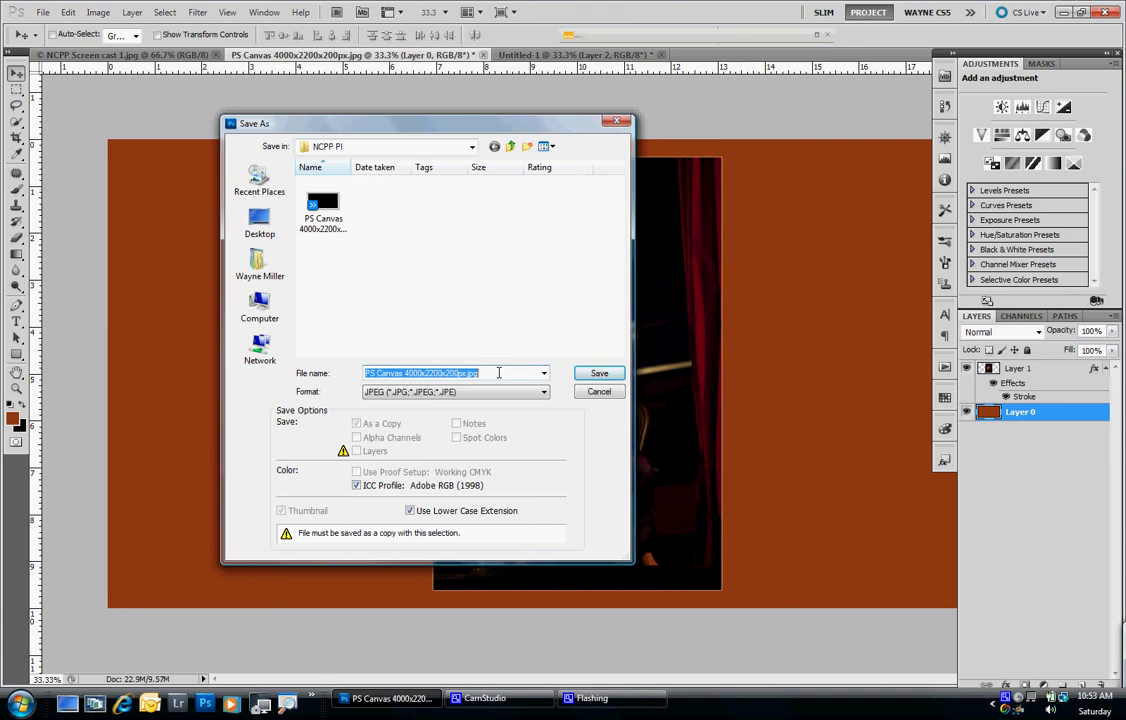
{"action": "type", "text": "Waqyne"}
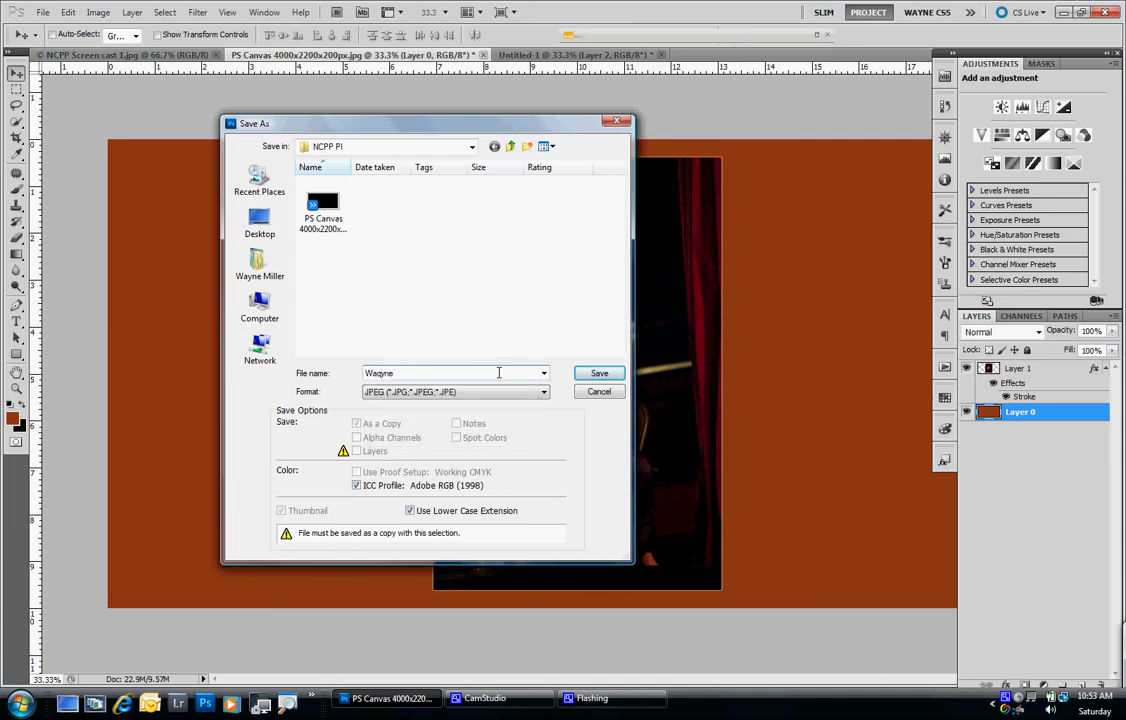
{"action": "key", "text": "BackSpace"}
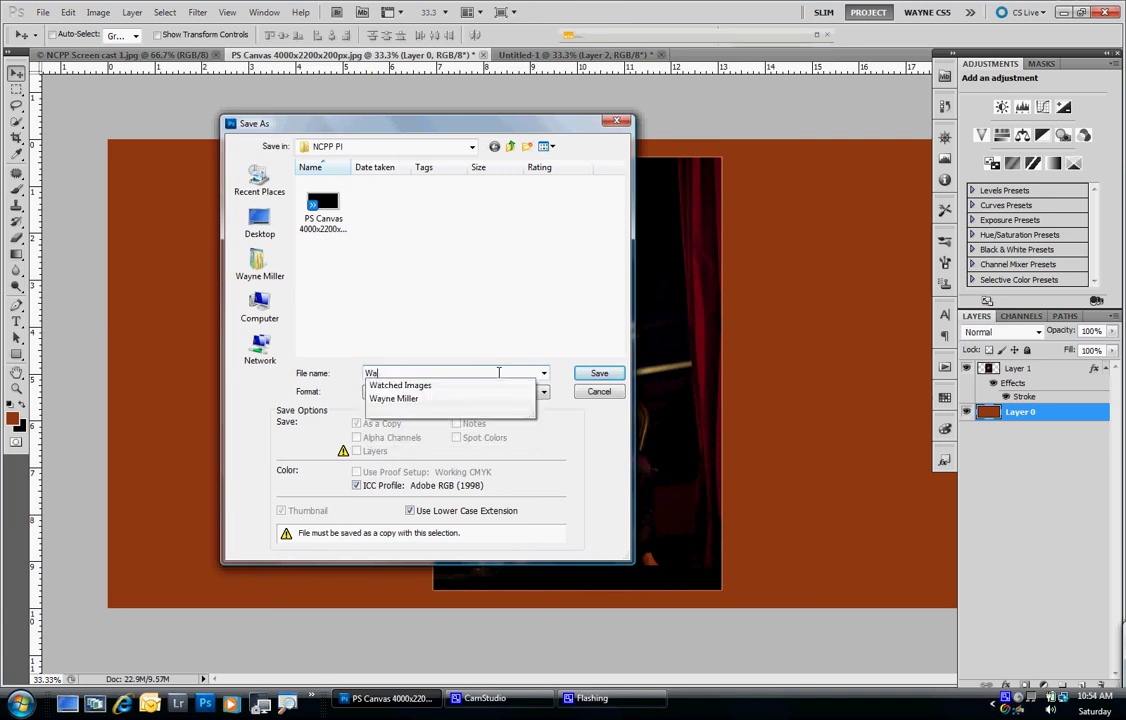
{"action": "type", "text": "yne_Miller_Girl_with_tuba"}
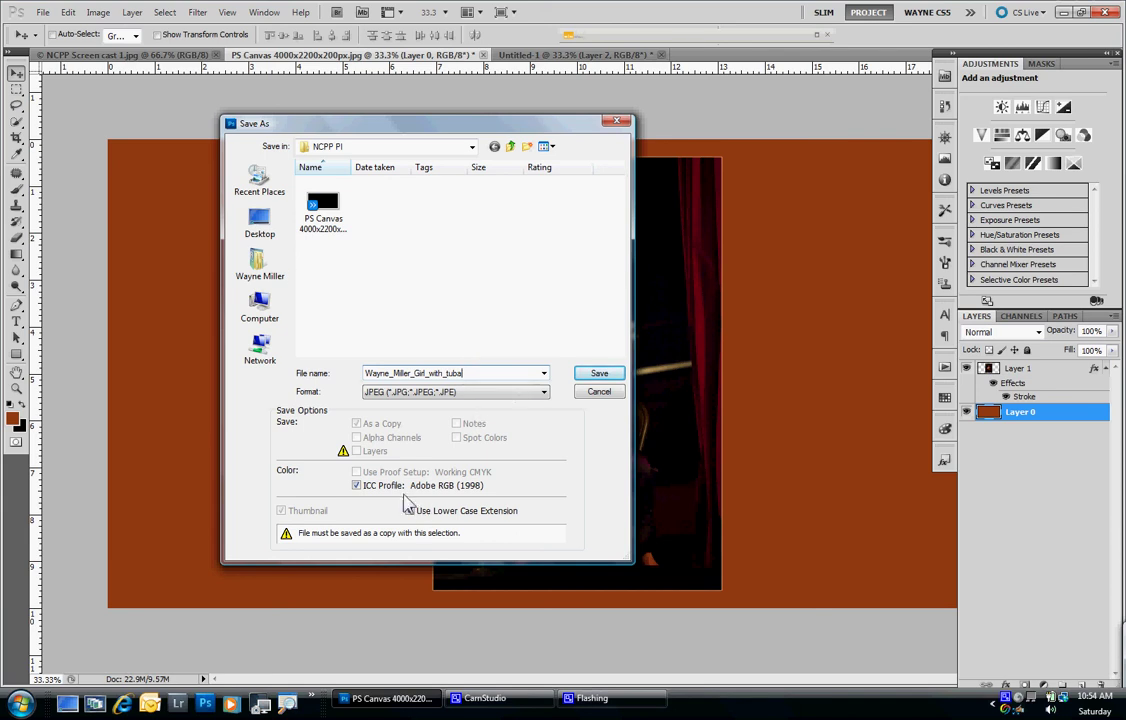
{"action": "left_click", "coordinate": [409, 510]}
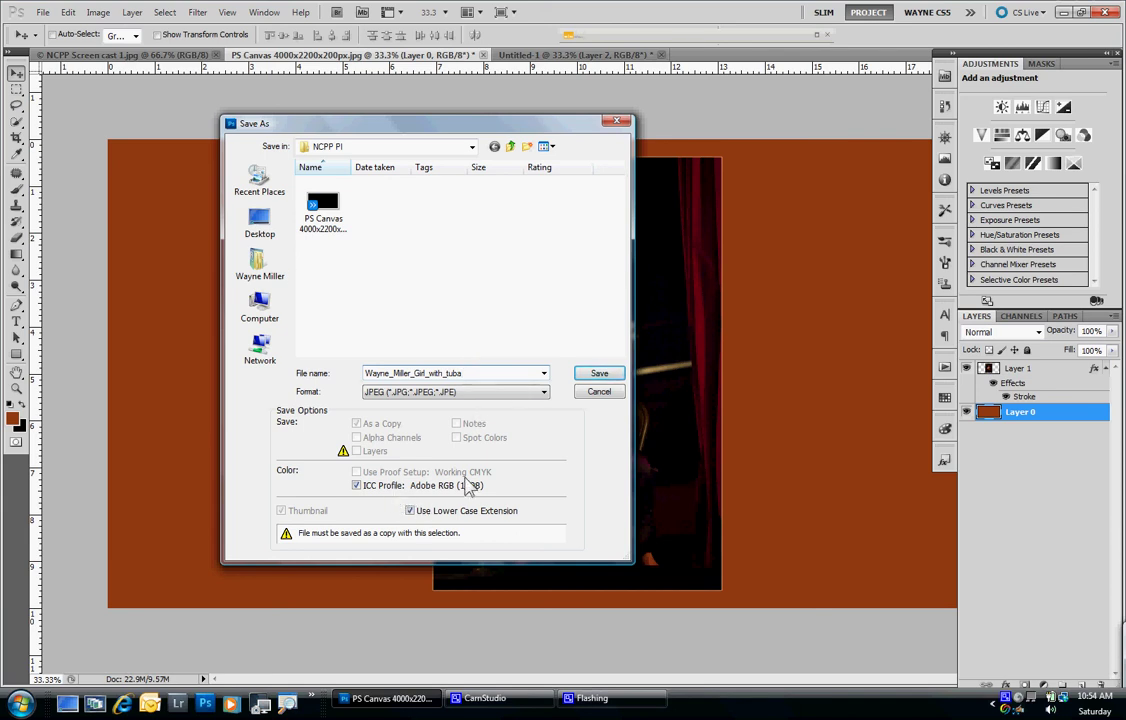
{"action": "left_click", "coordinate": [597, 376]}
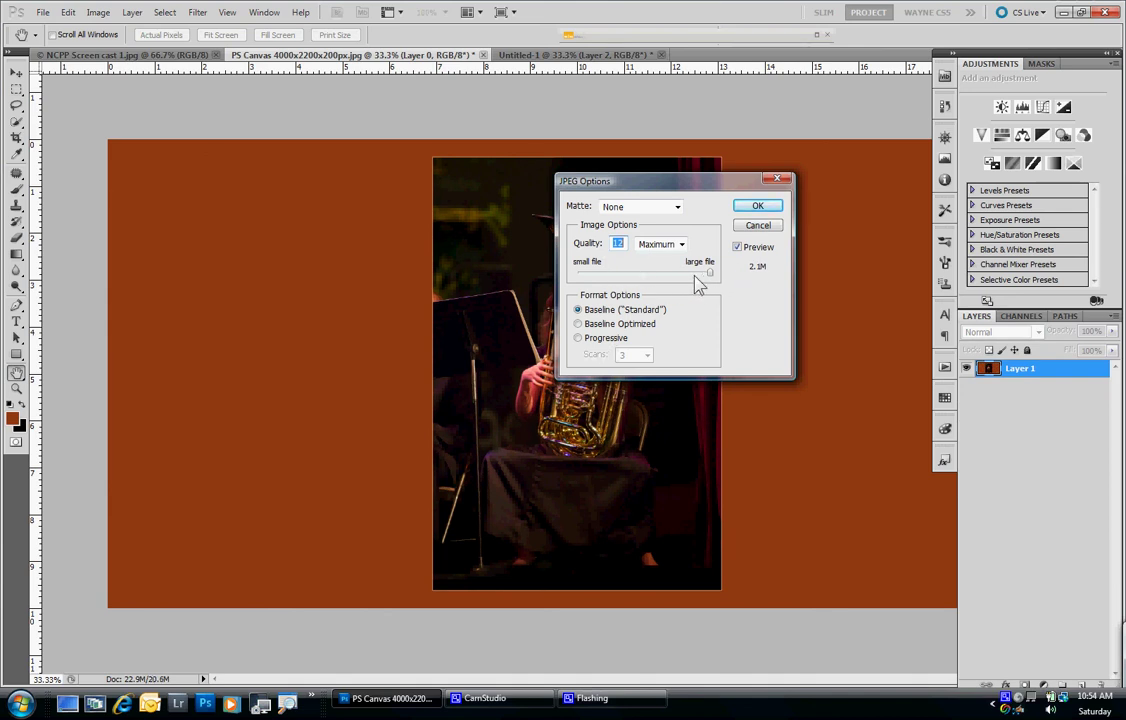
- Set the JPEG Options quality to 10 and confirm
{"action": "left_click_drag", "start_coordinate": [695, 276], "coordinate": [686, 271]}
{"action": "left_click", "coordinate": [757, 207]}
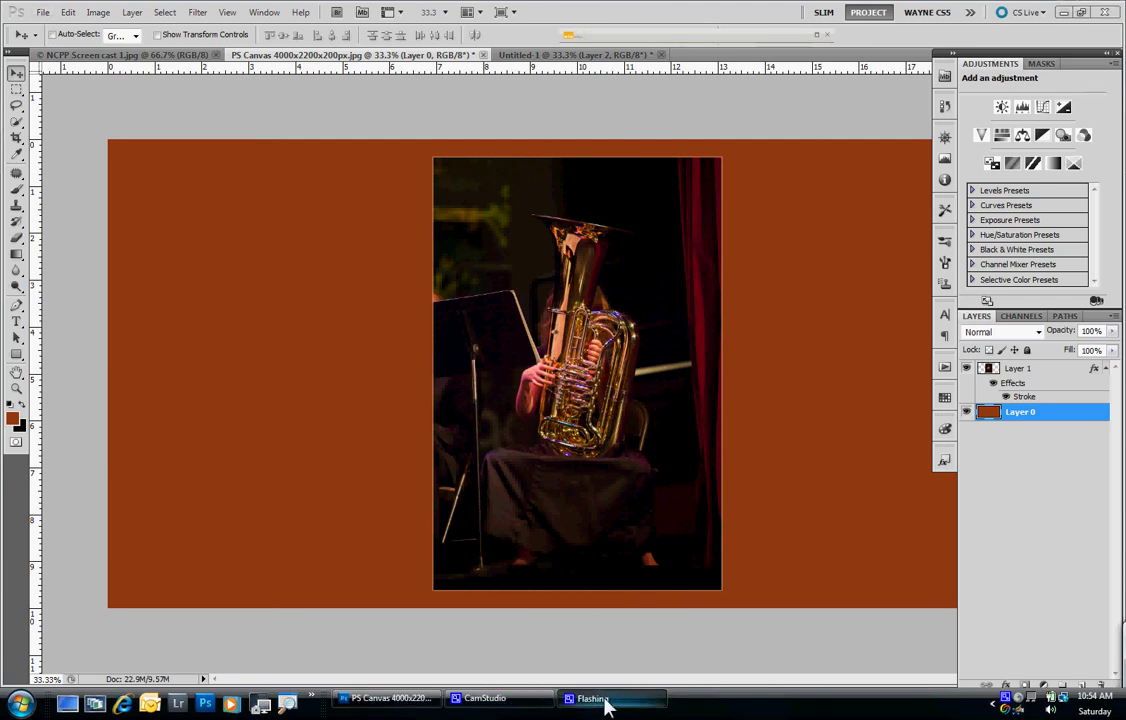
{"action": "left_click", "coordinate": [528, 701]}
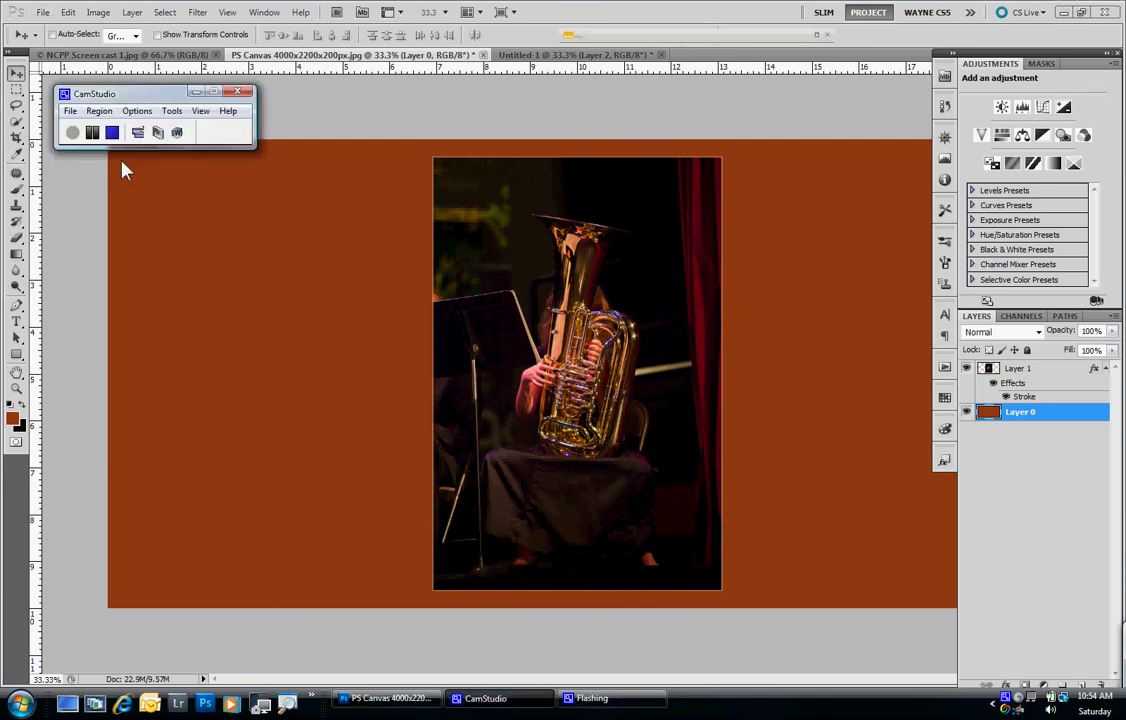